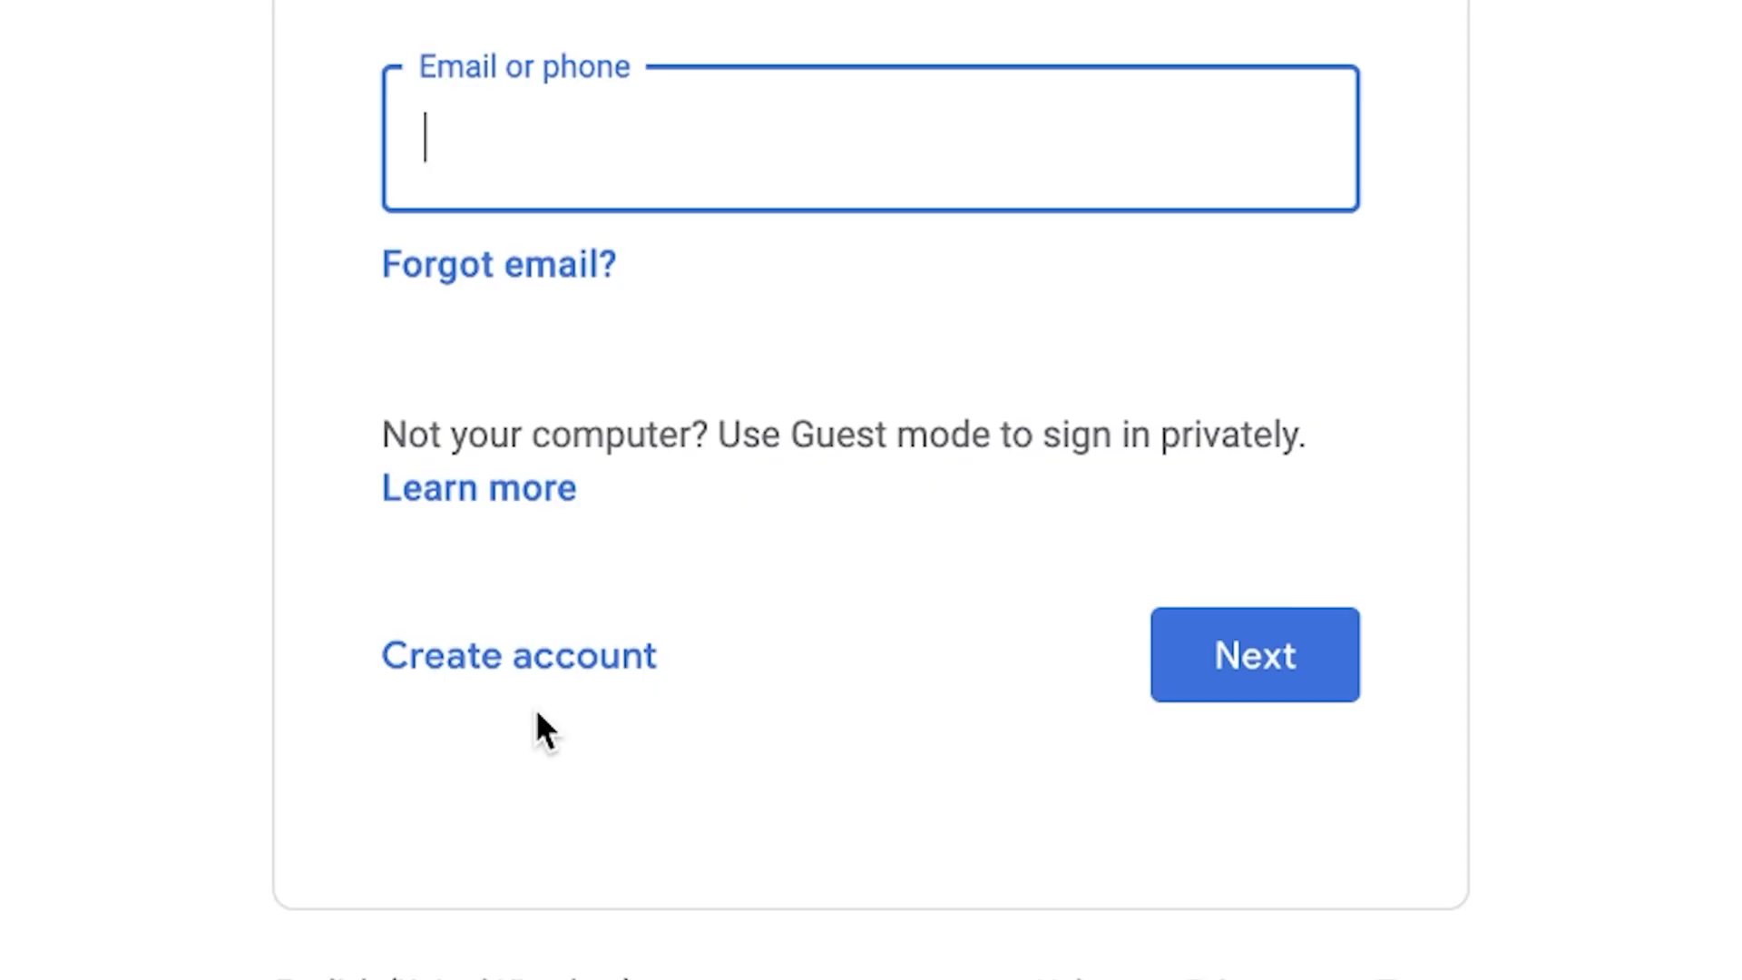
Step: Start the YouTube channel creation process
left_click(501, 657)
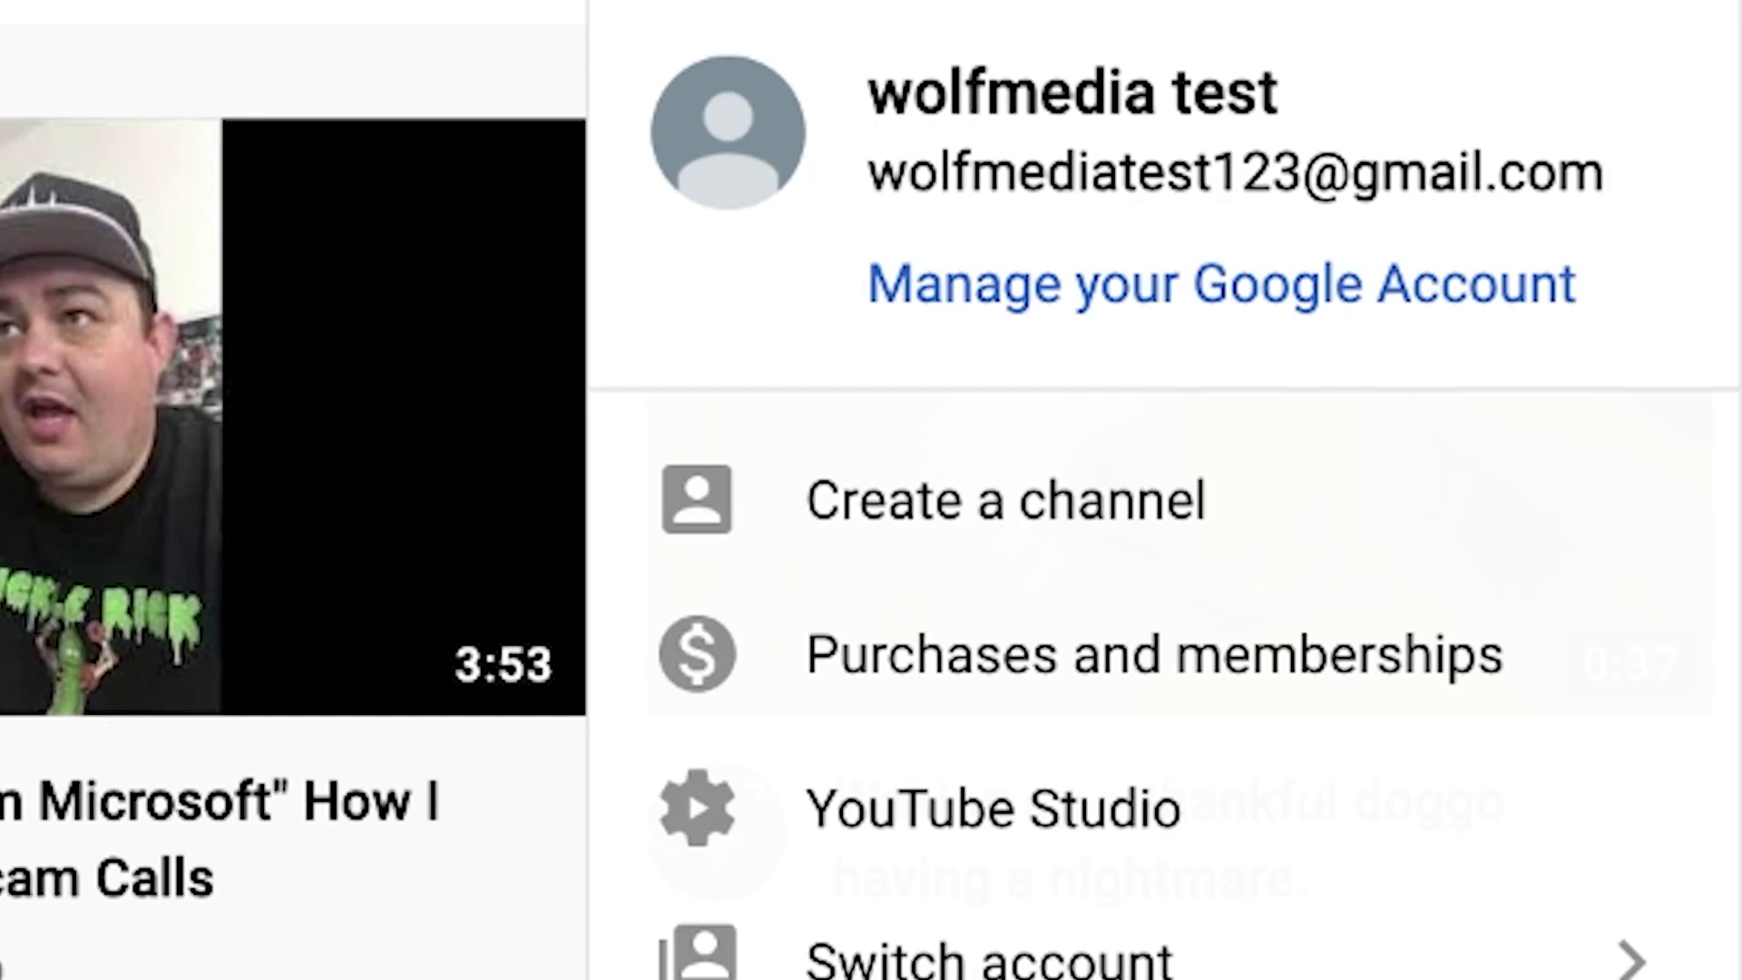
left_click(922, 478)
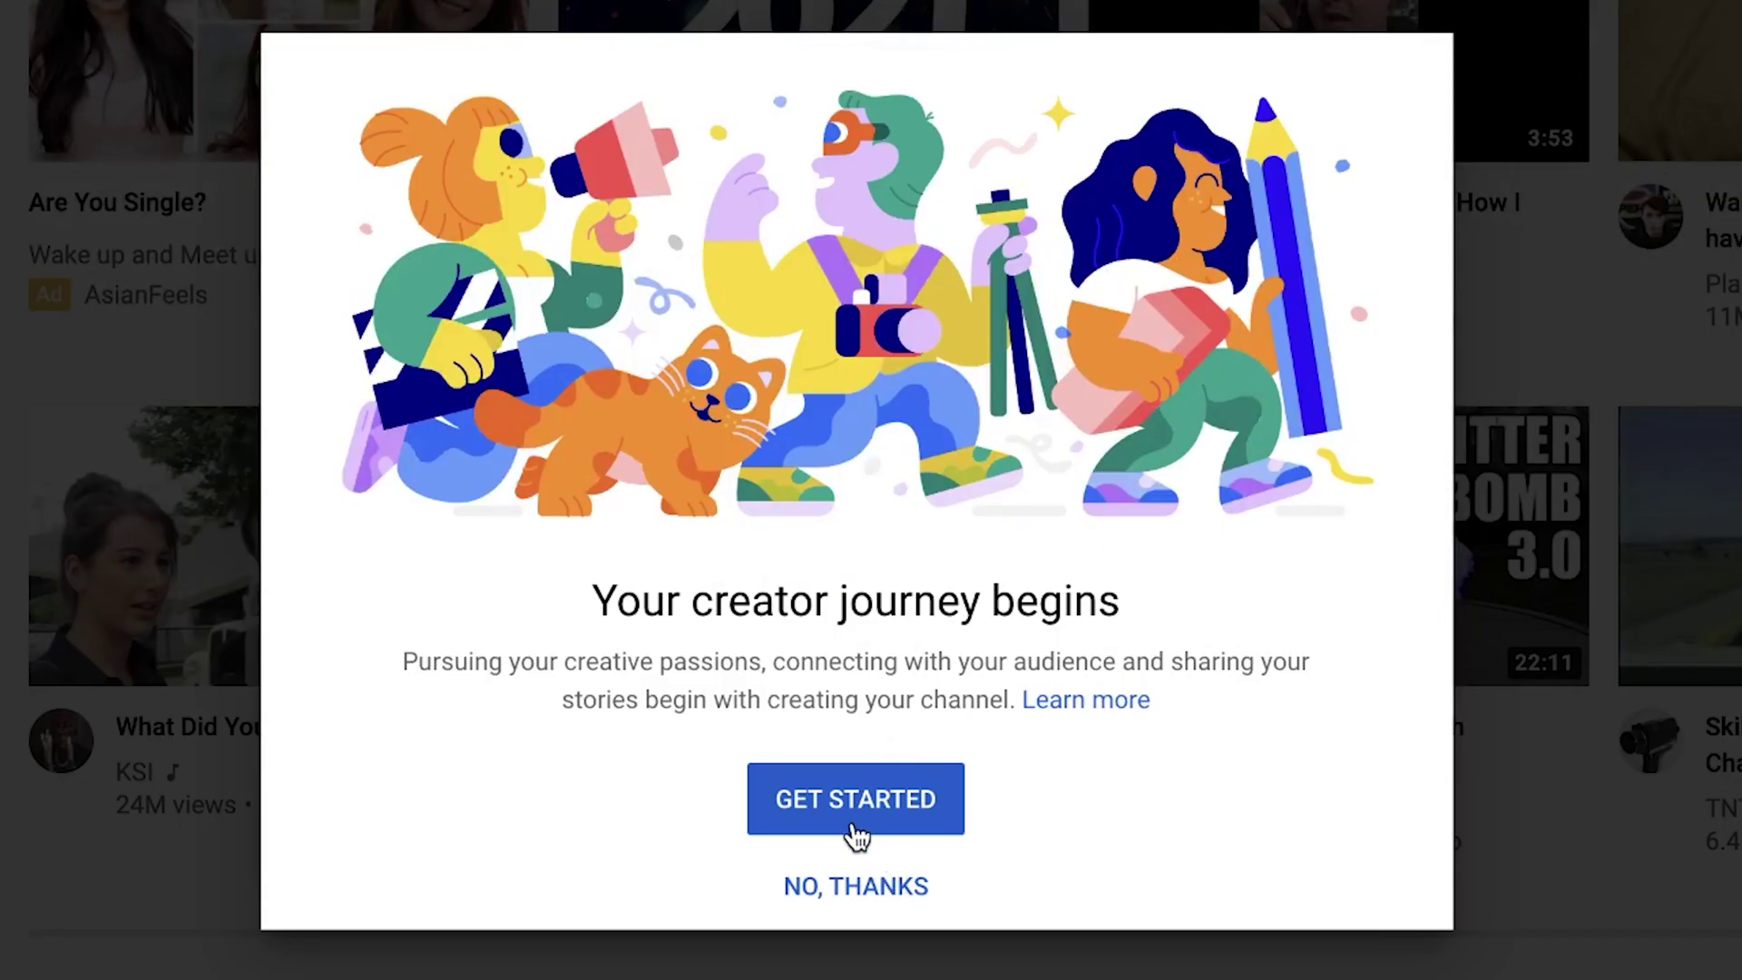
left_click(849, 822)
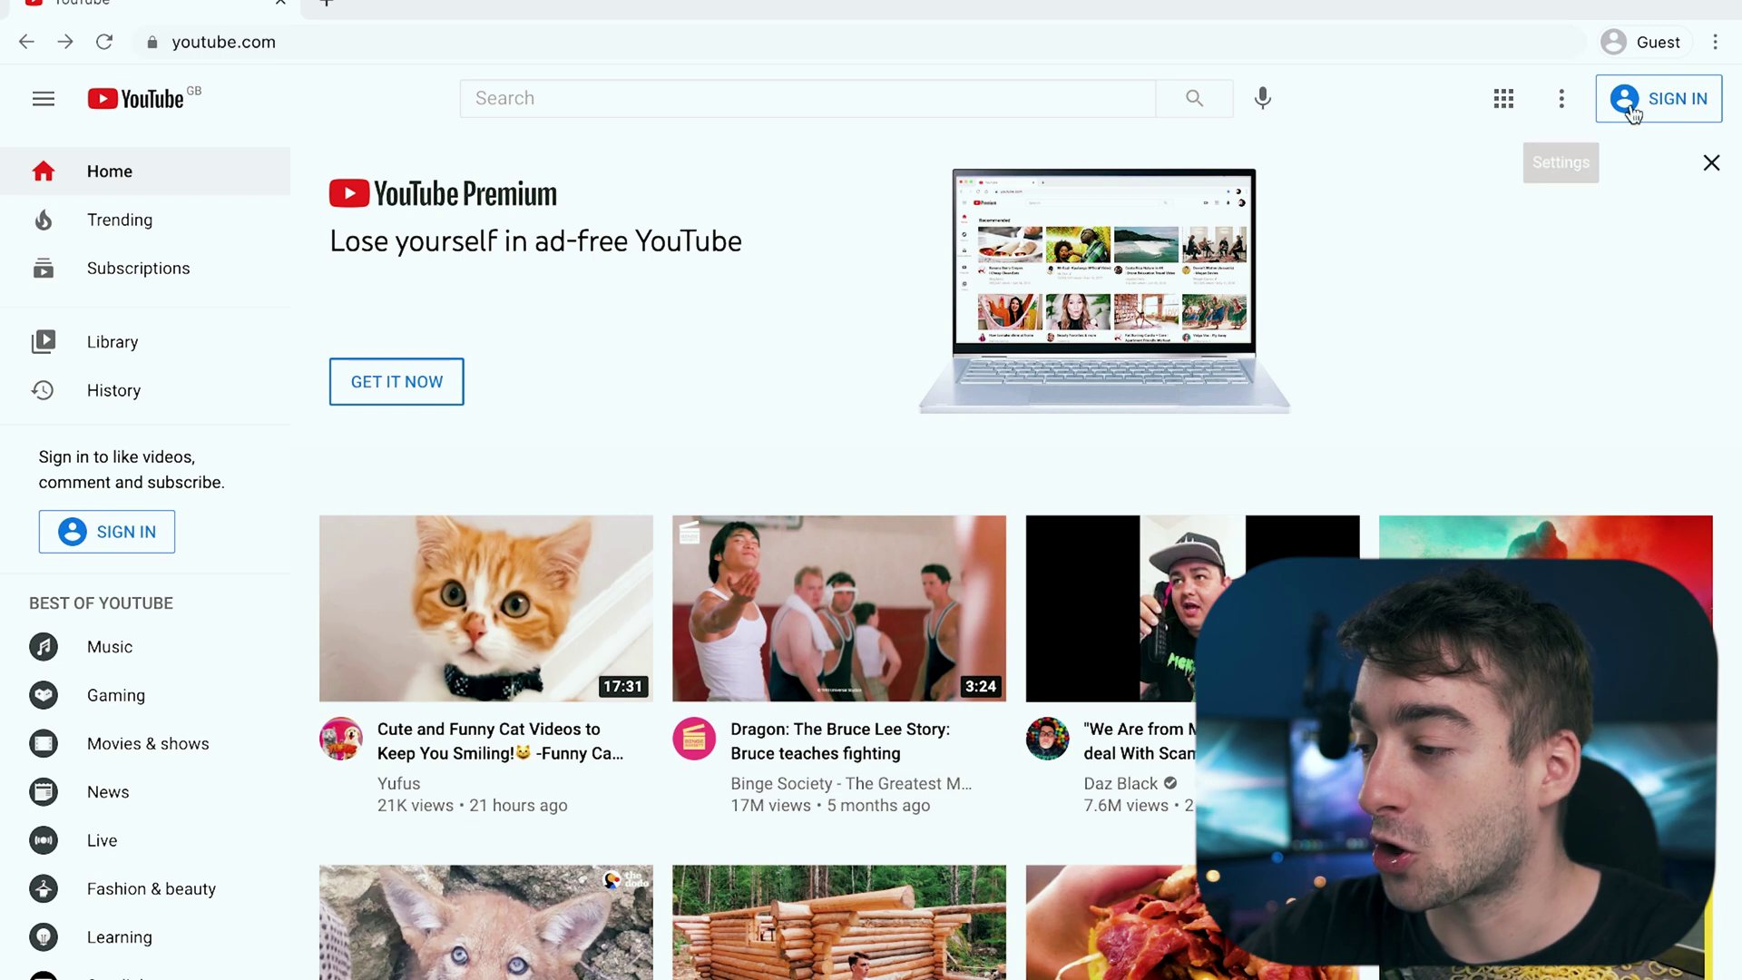
Step: From Google sign-in, choose to create a new account for managing a business
left_click(1630, 109)
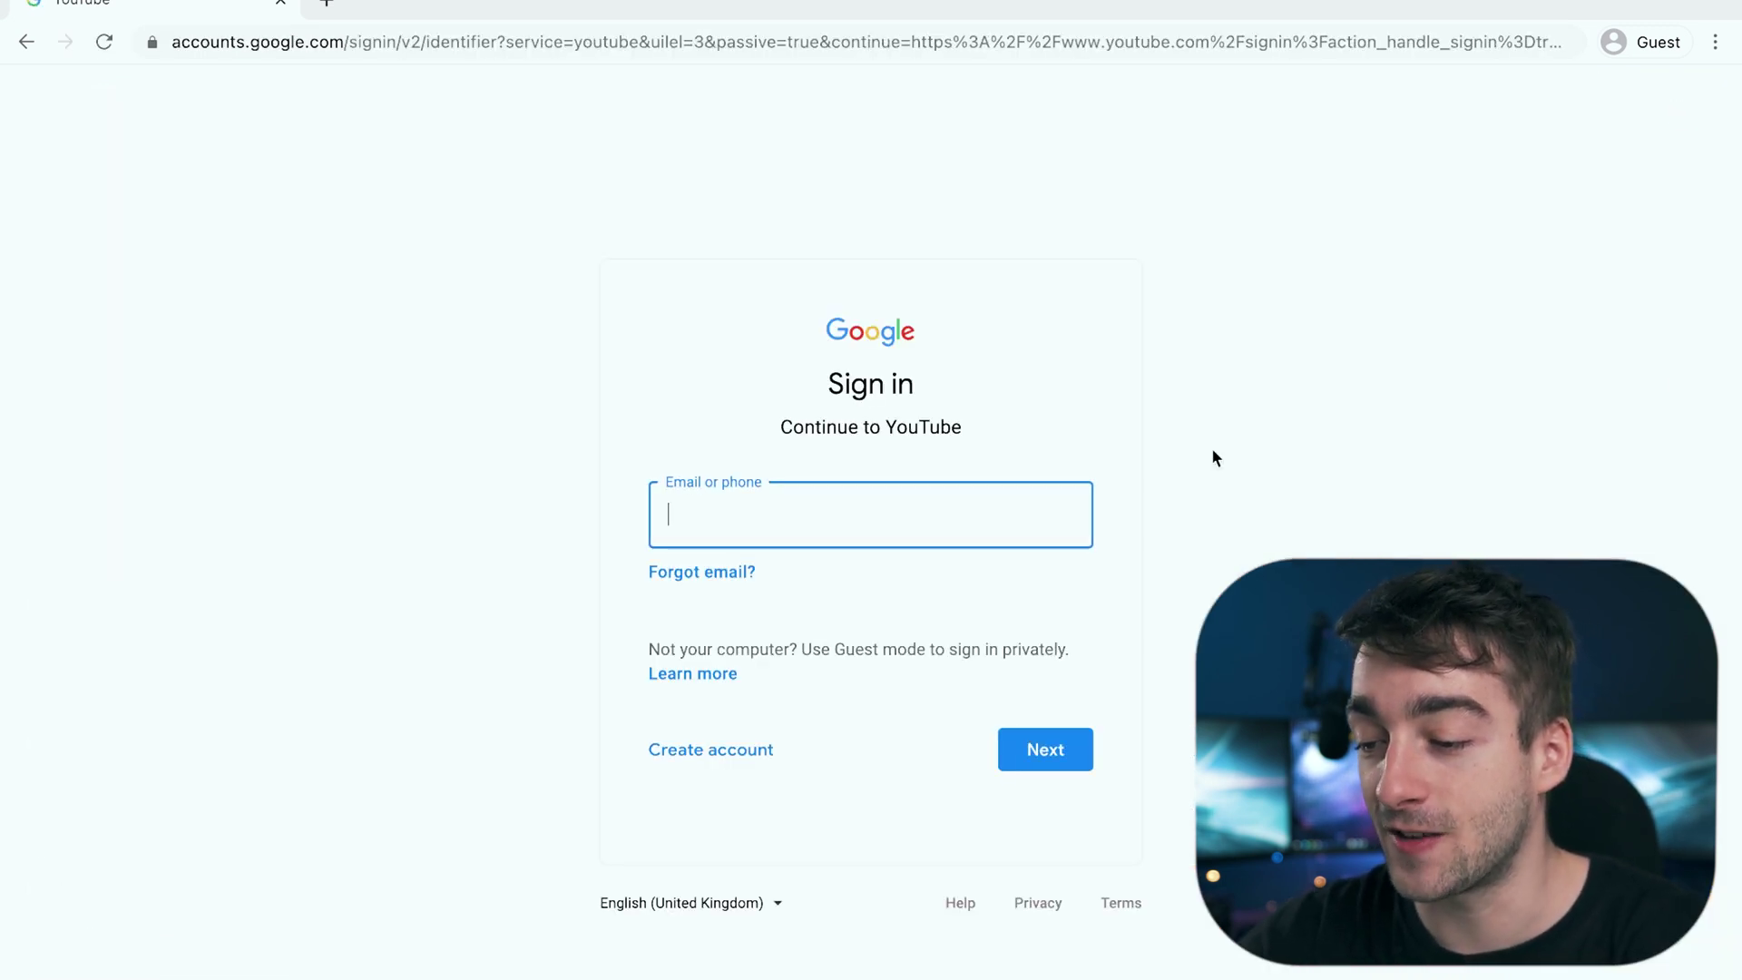
left_click(706, 753)
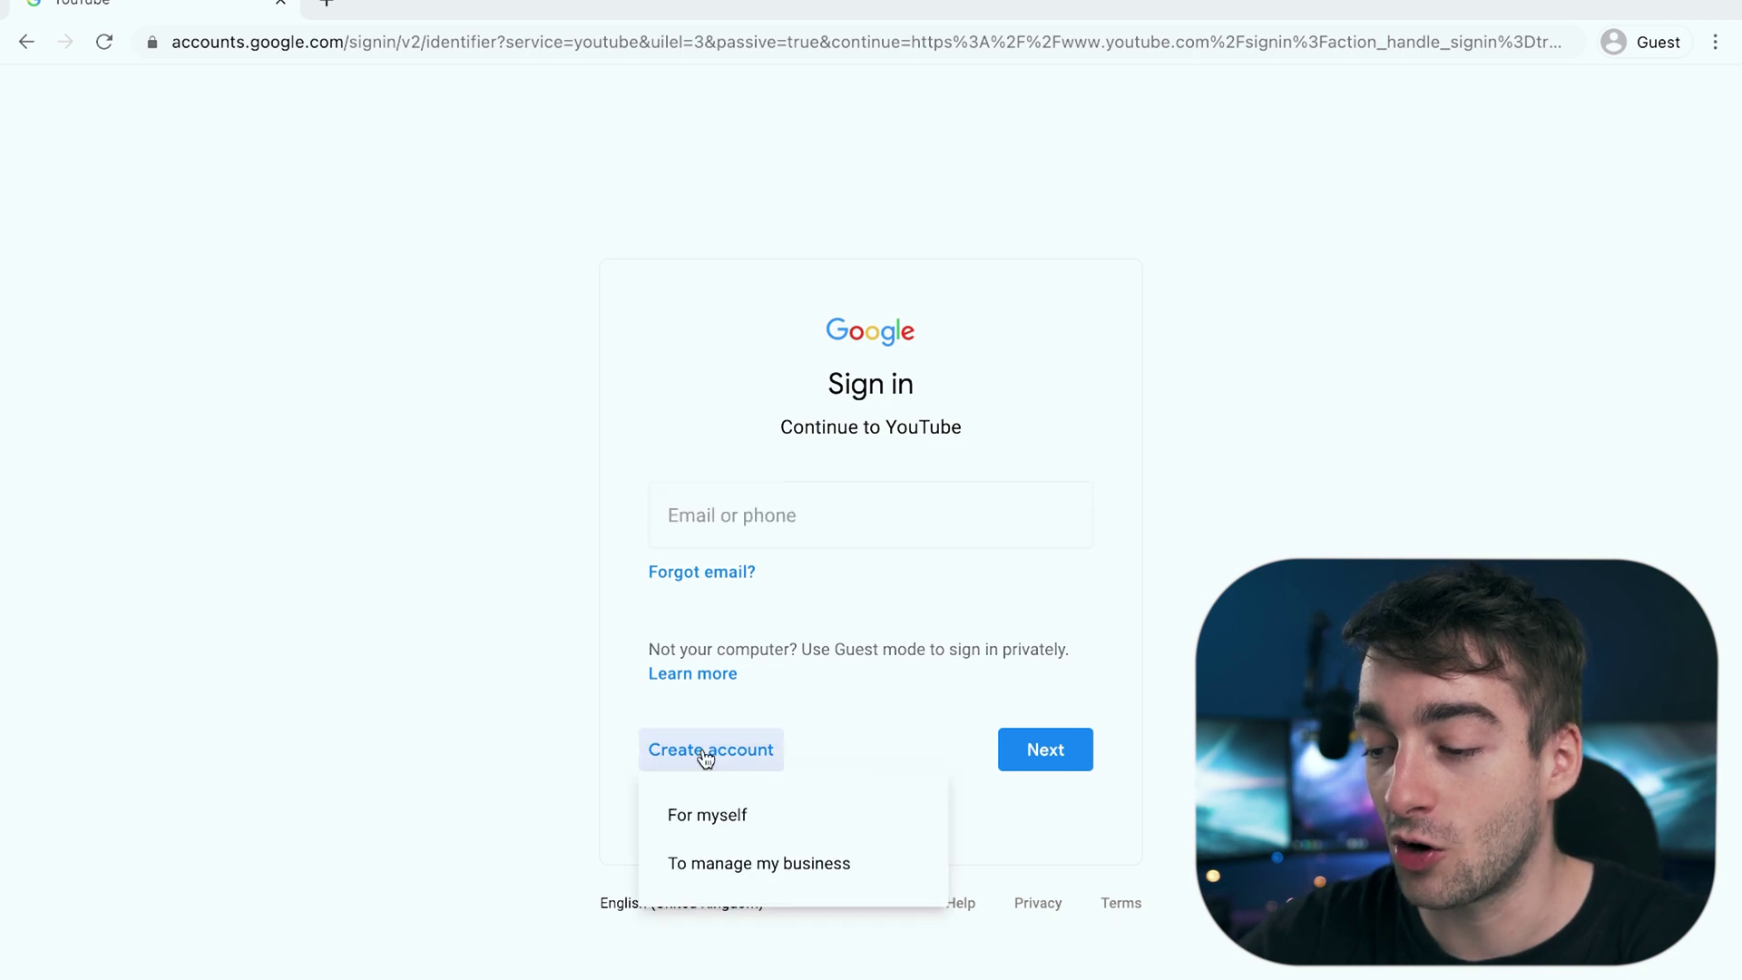
left_click(741, 864)
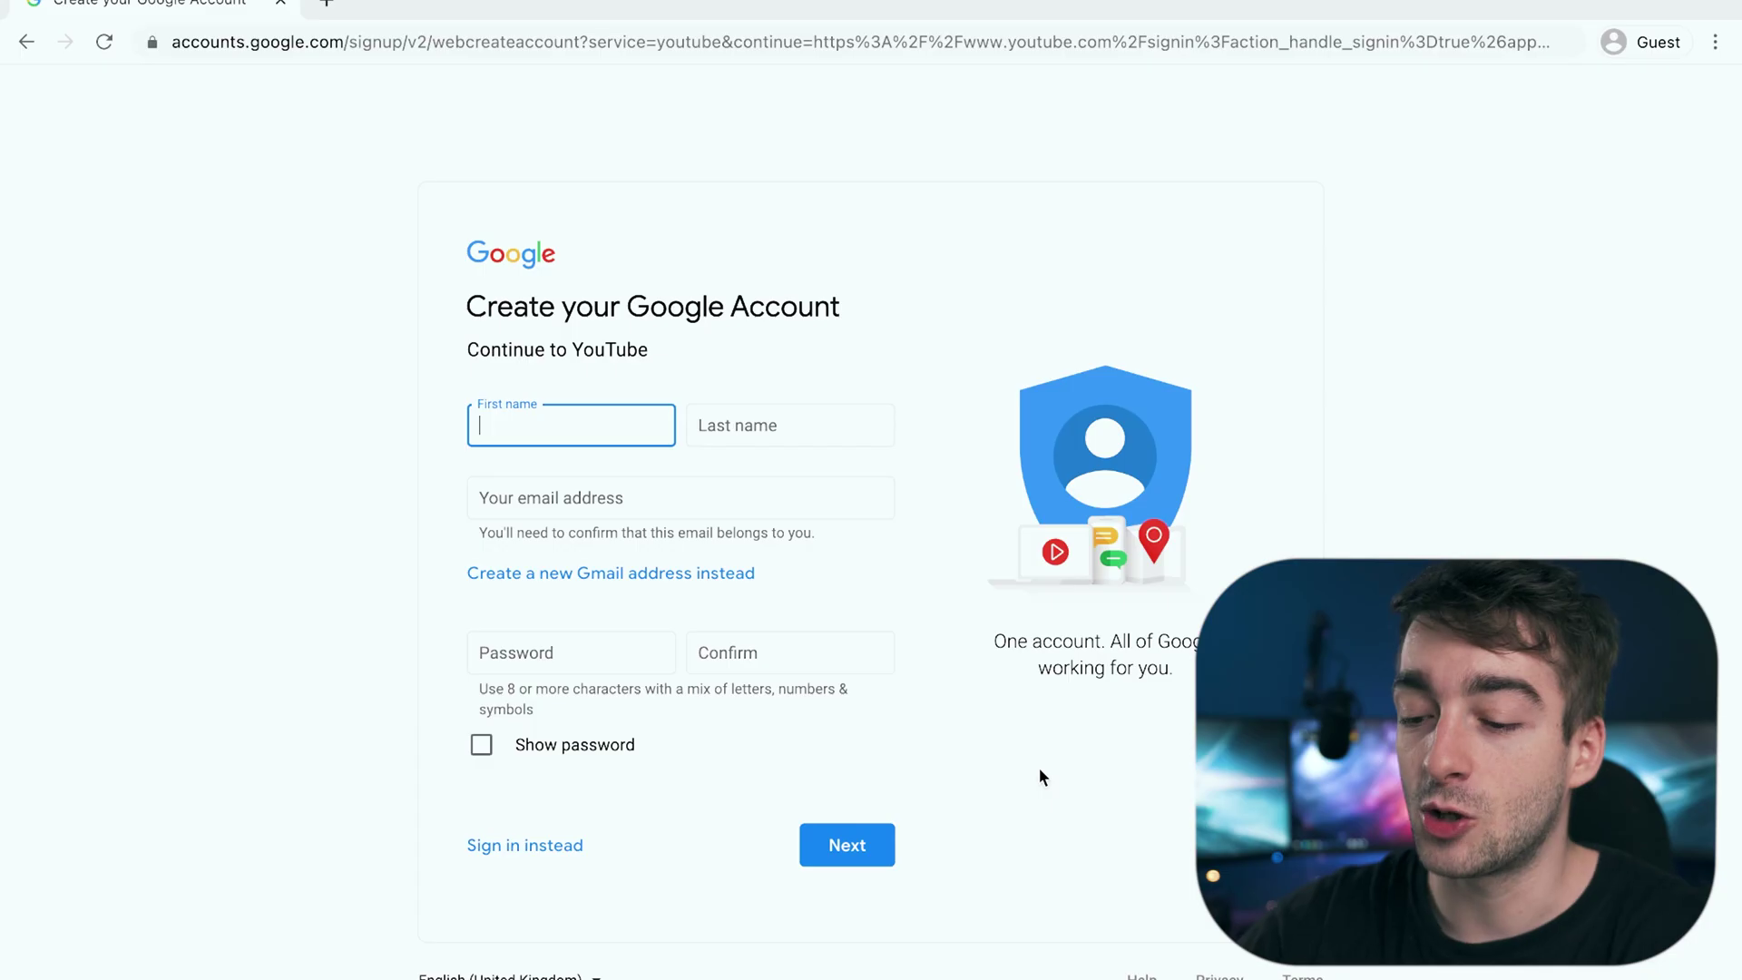
Step: Enter the first and last name and choose a new Gmail username
type("wolfmedia")
key("Tab")
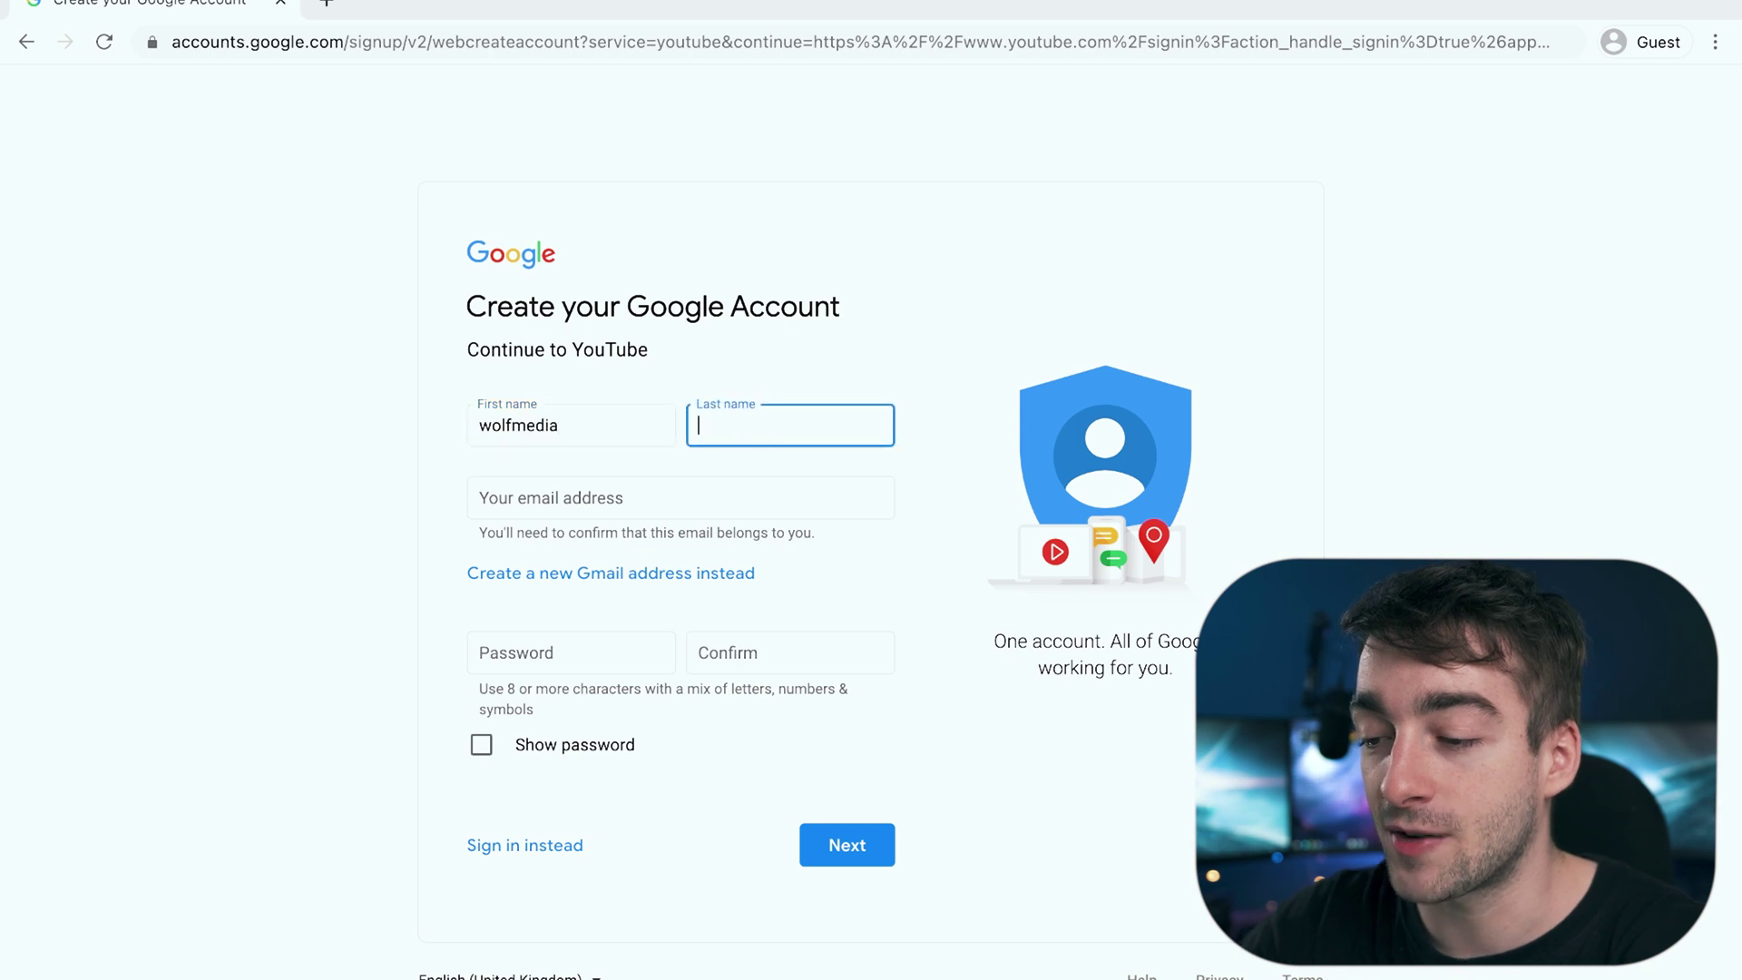
type("test")
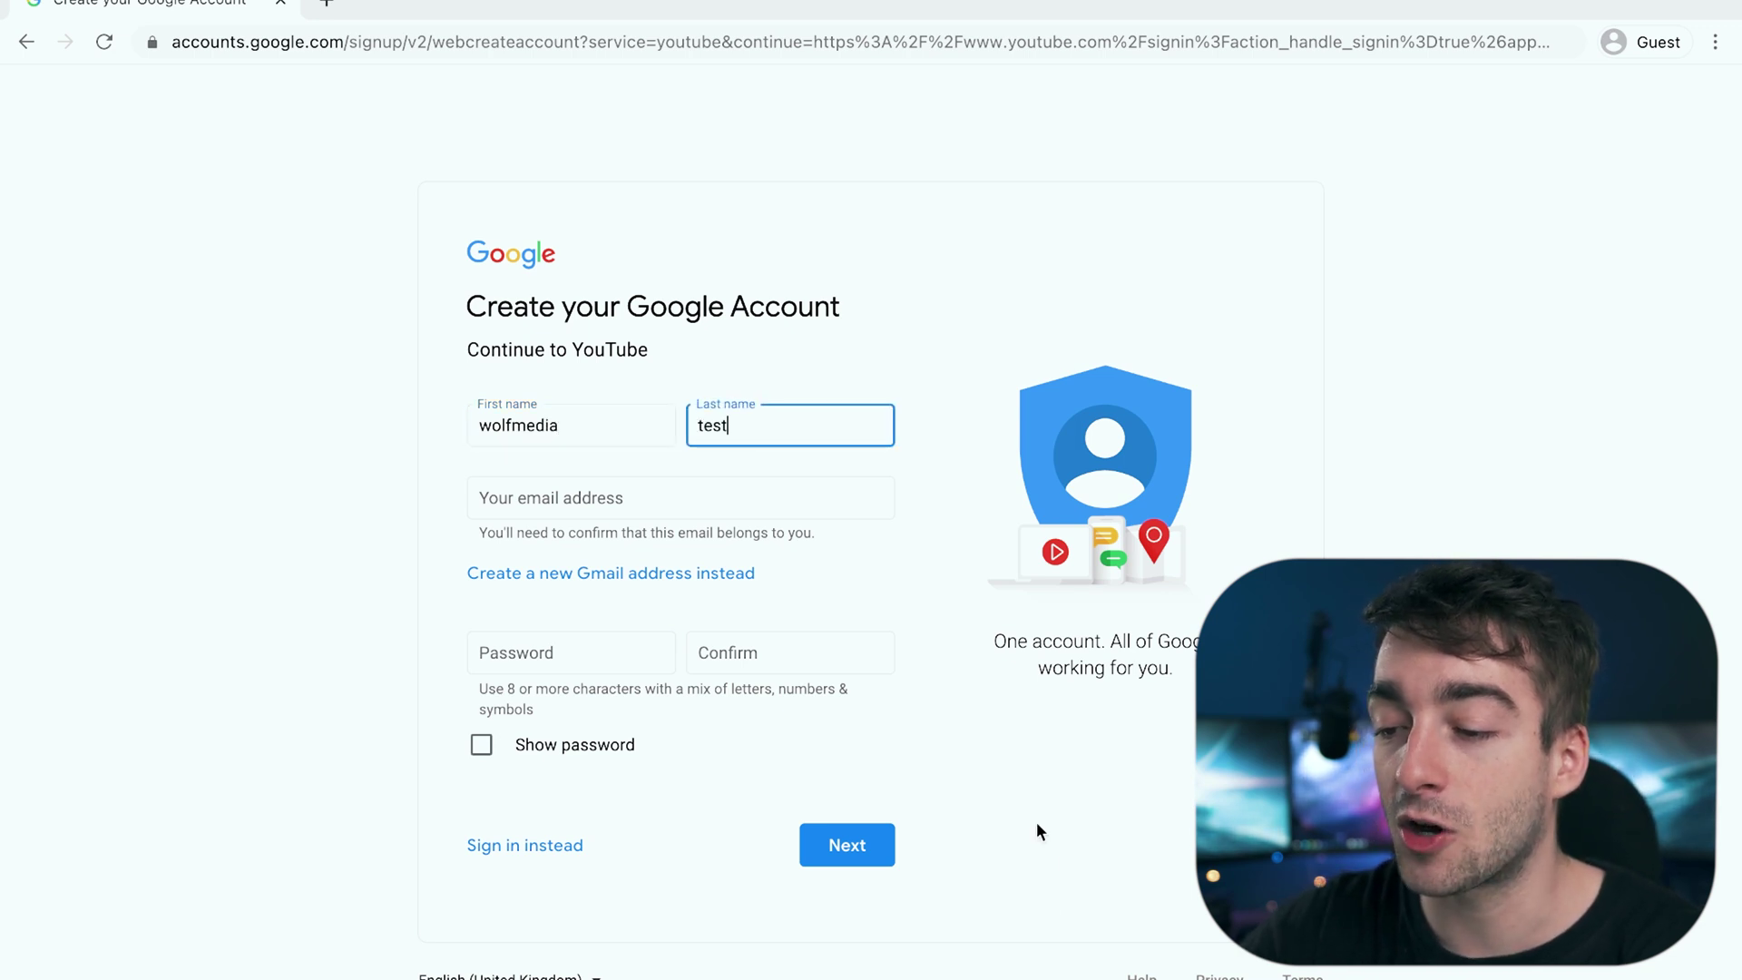
left_click(1045, 714)
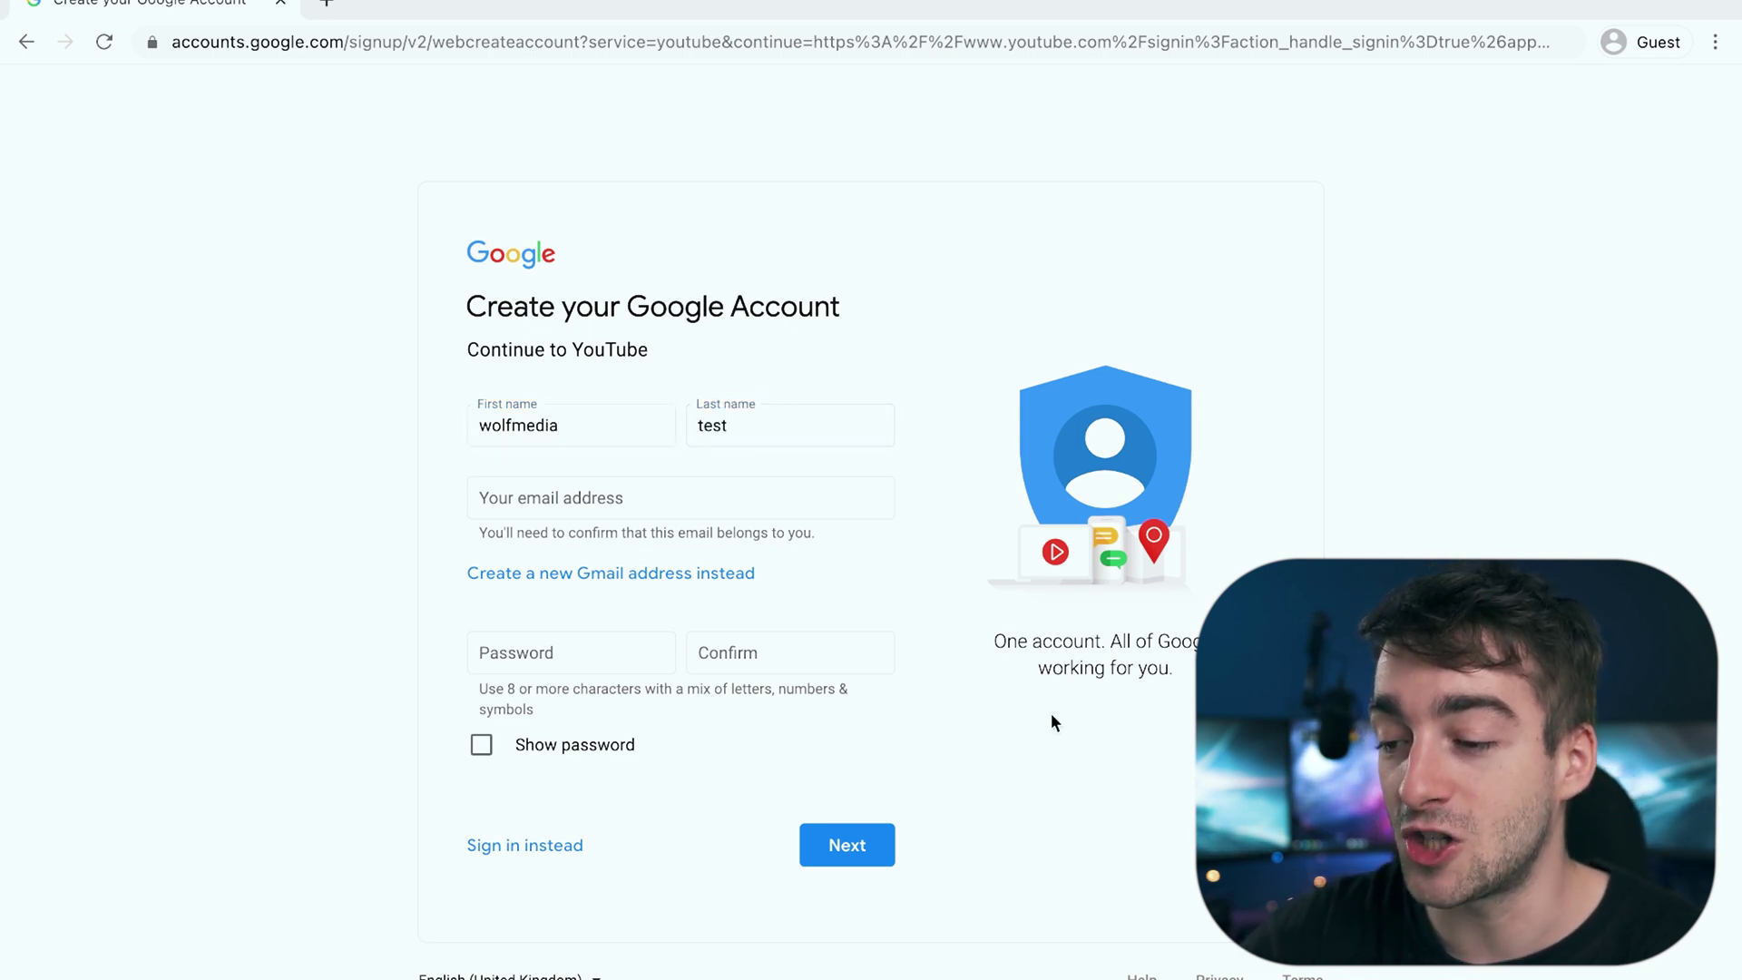
left_click(646, 574)
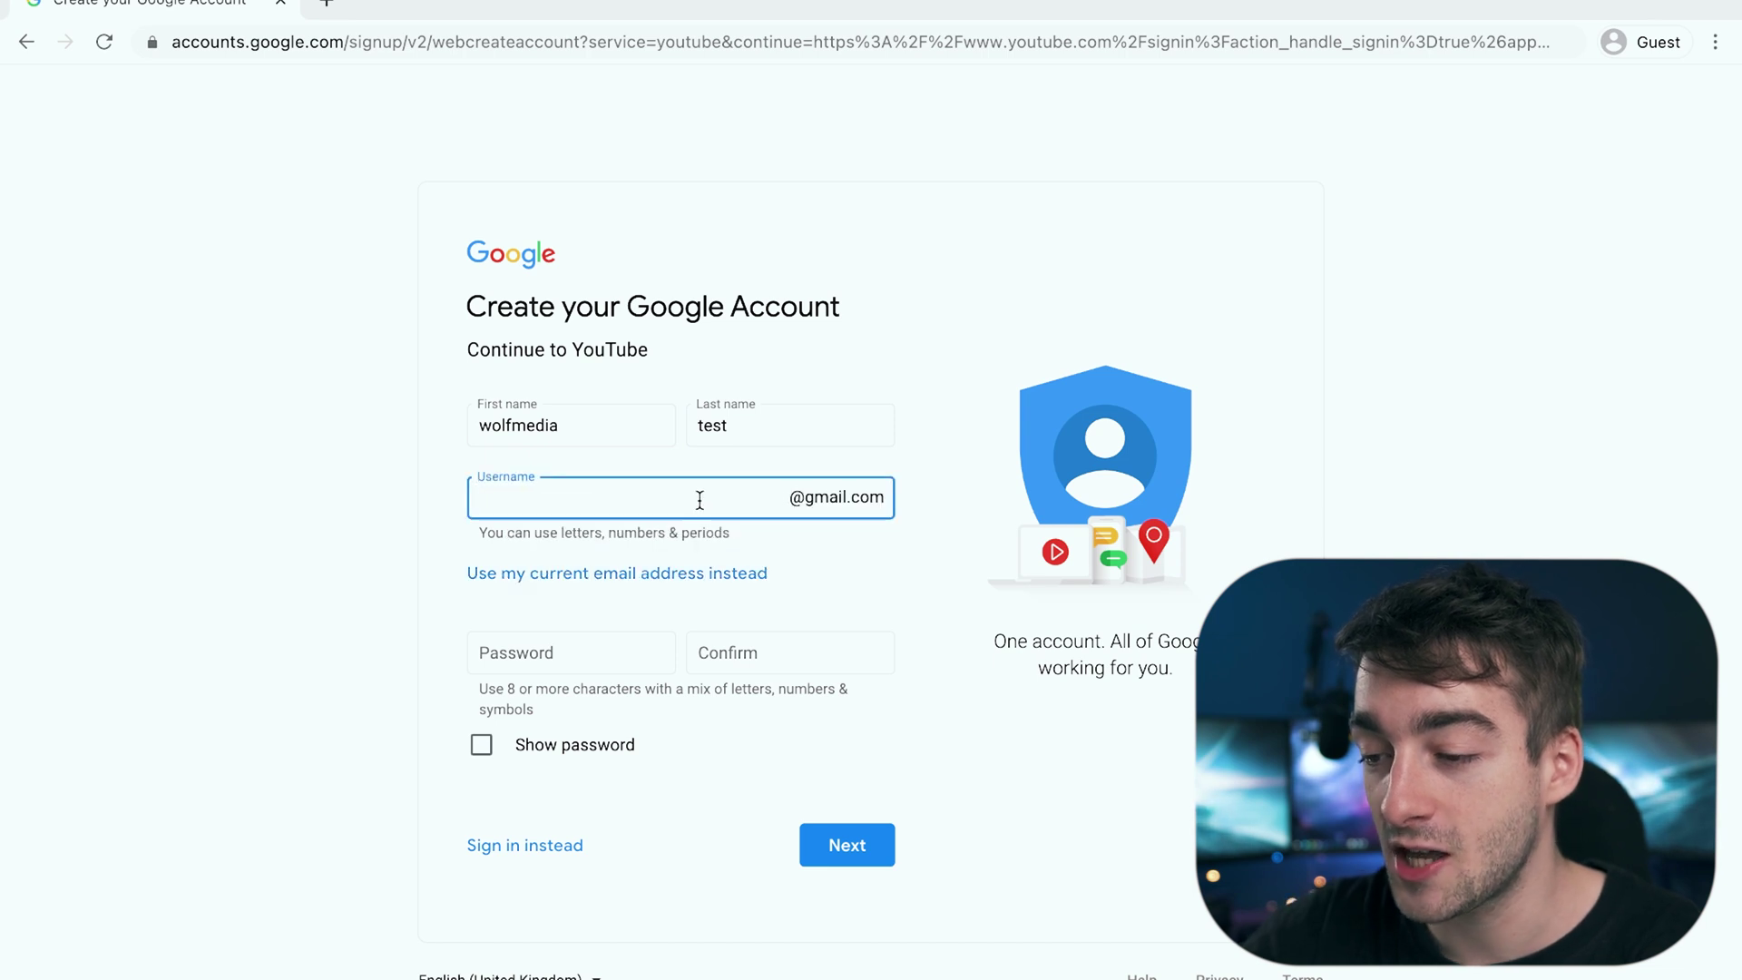
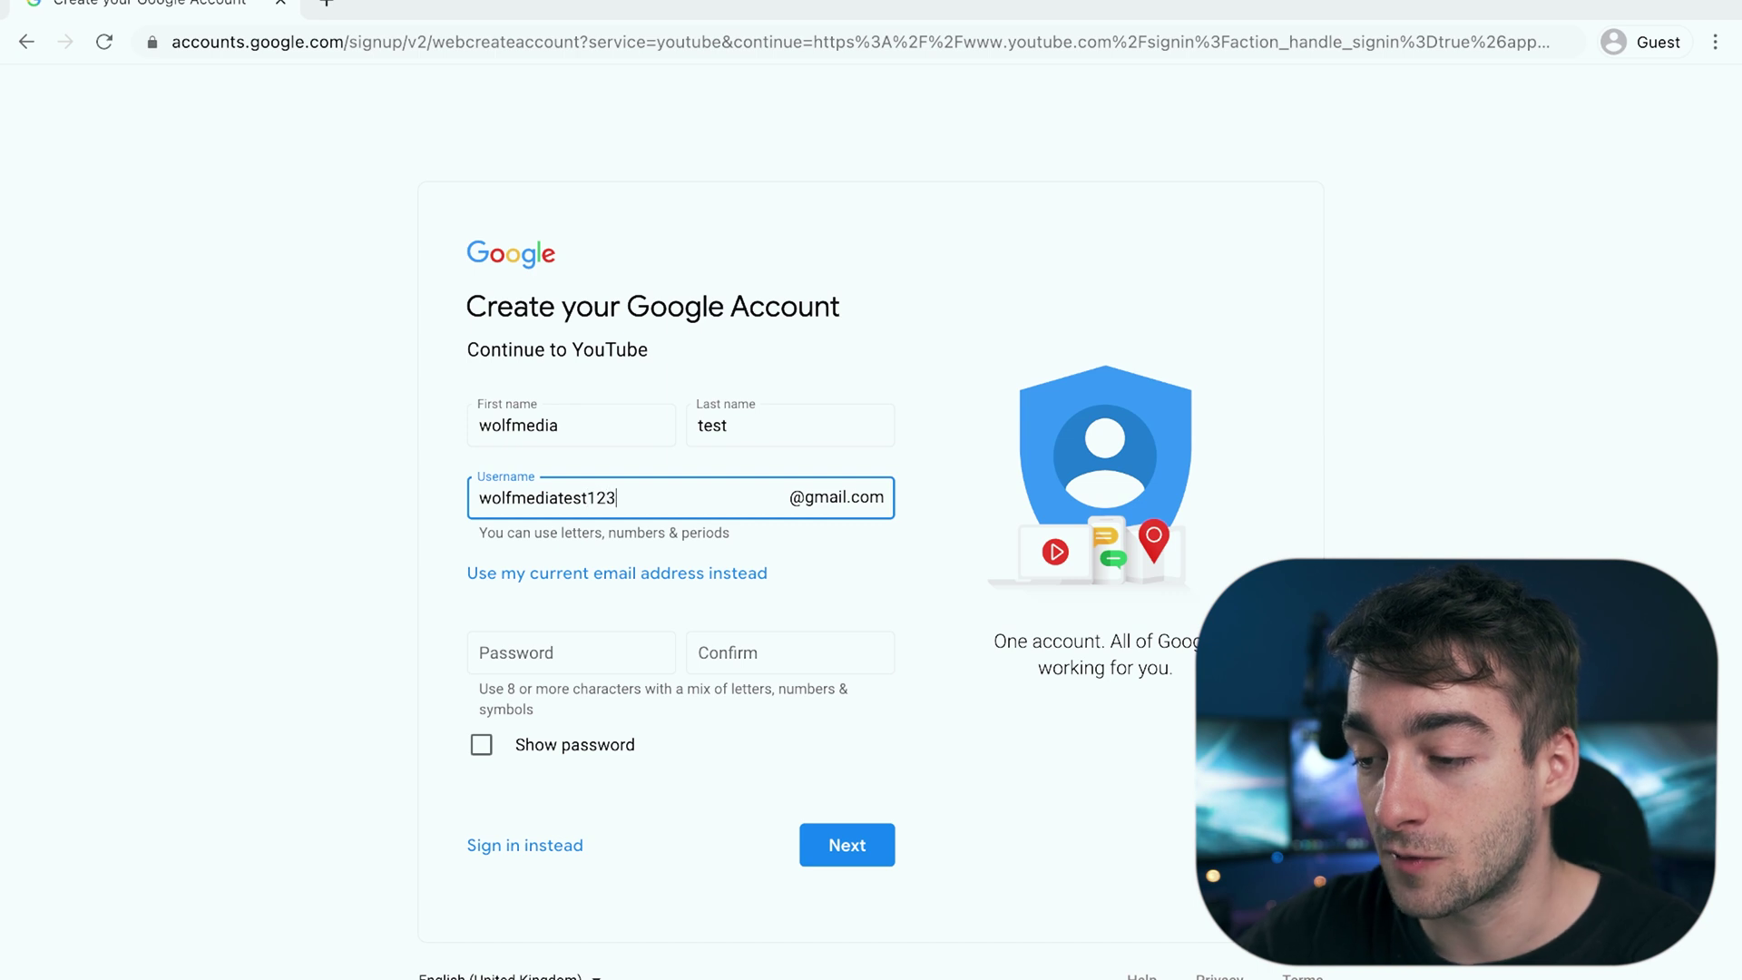
left_click(960, 550)
Step: Set and confirm the account password, then submit the sign-up form
left_click(534, 654)
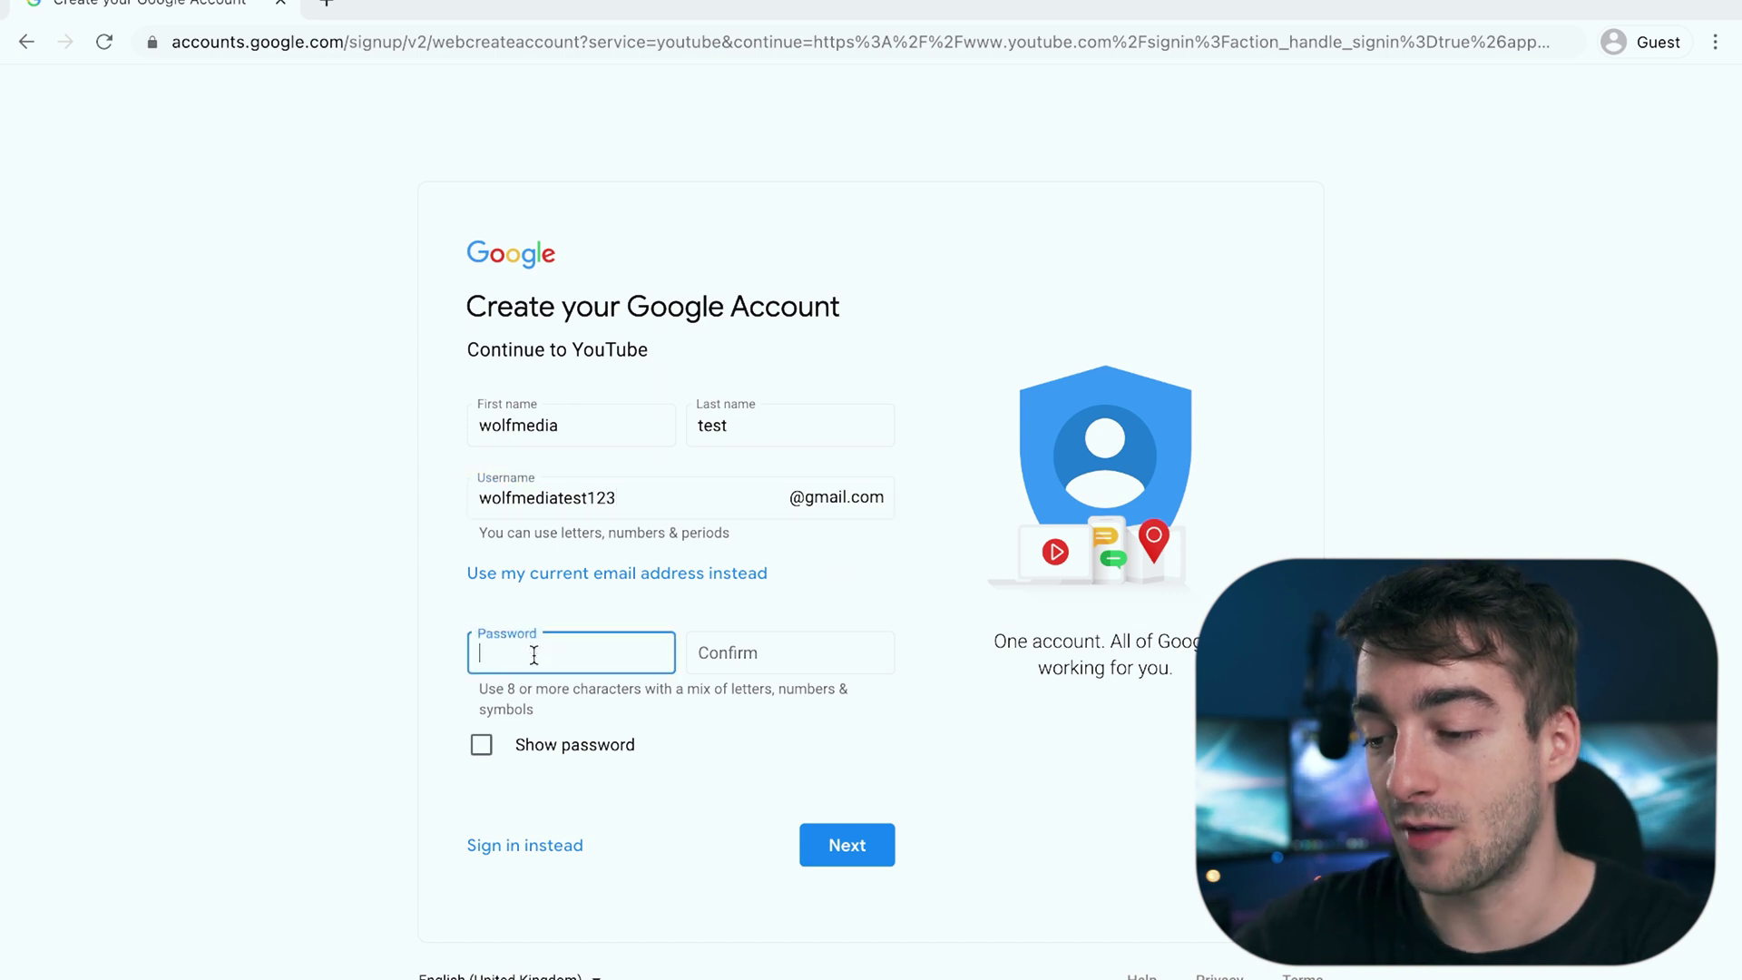
type("•••••")
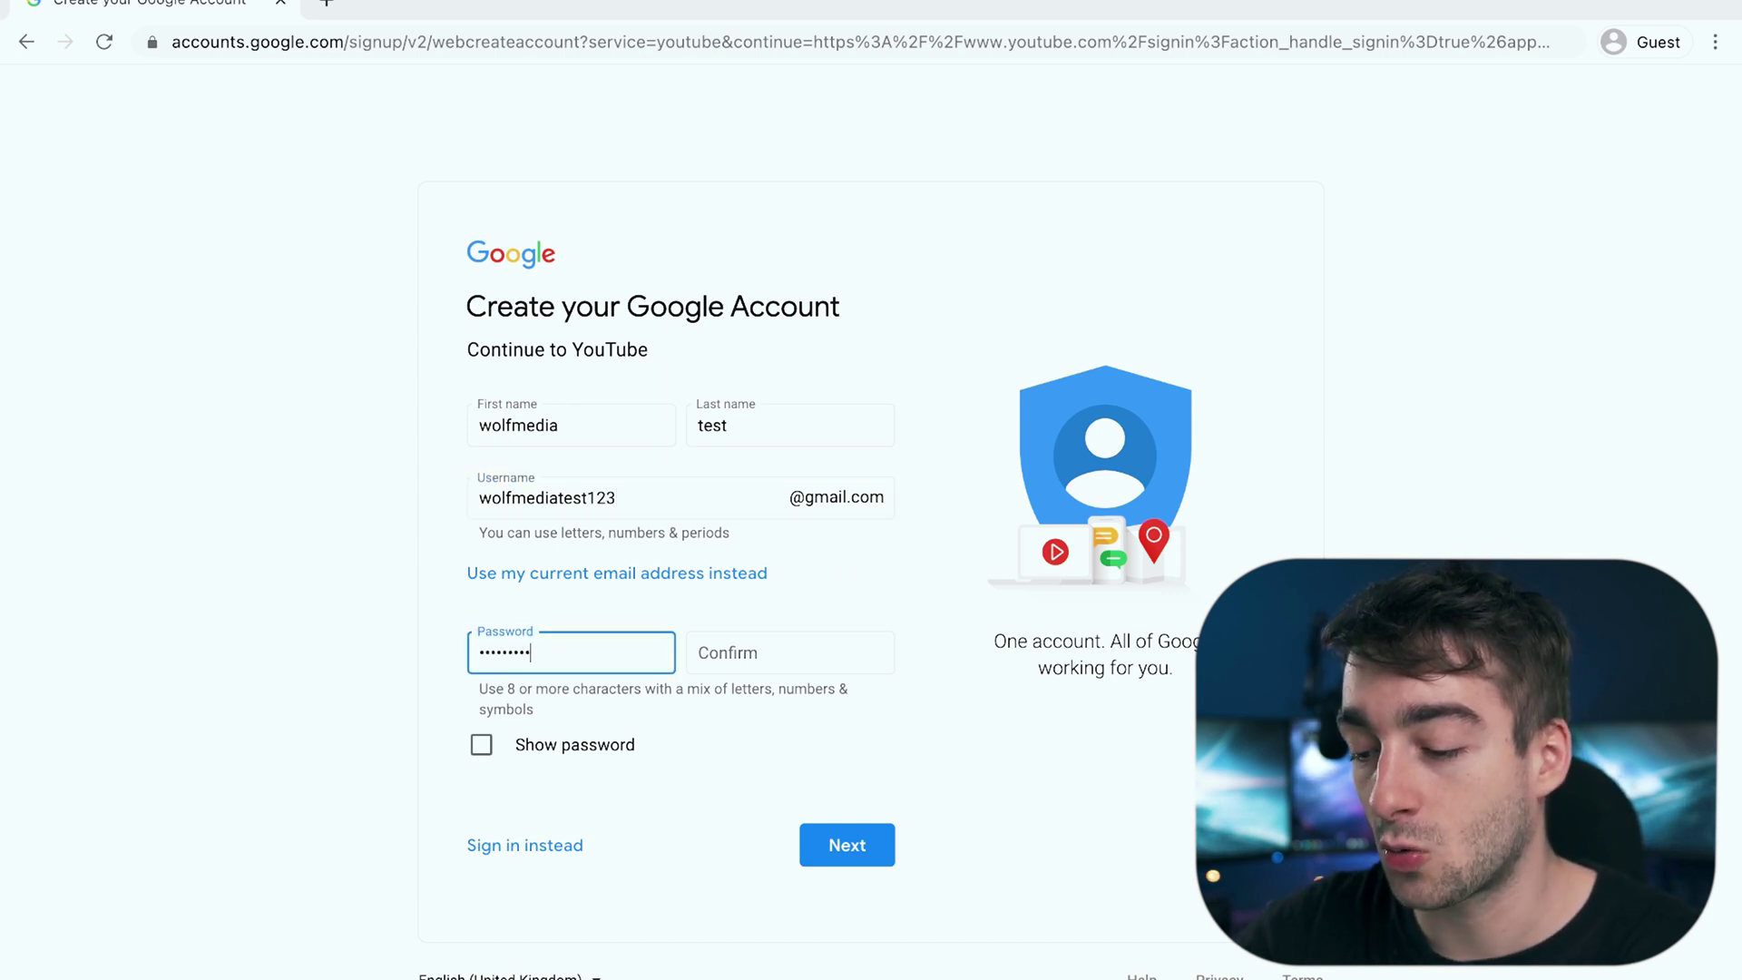
key("Tab")
type("••")
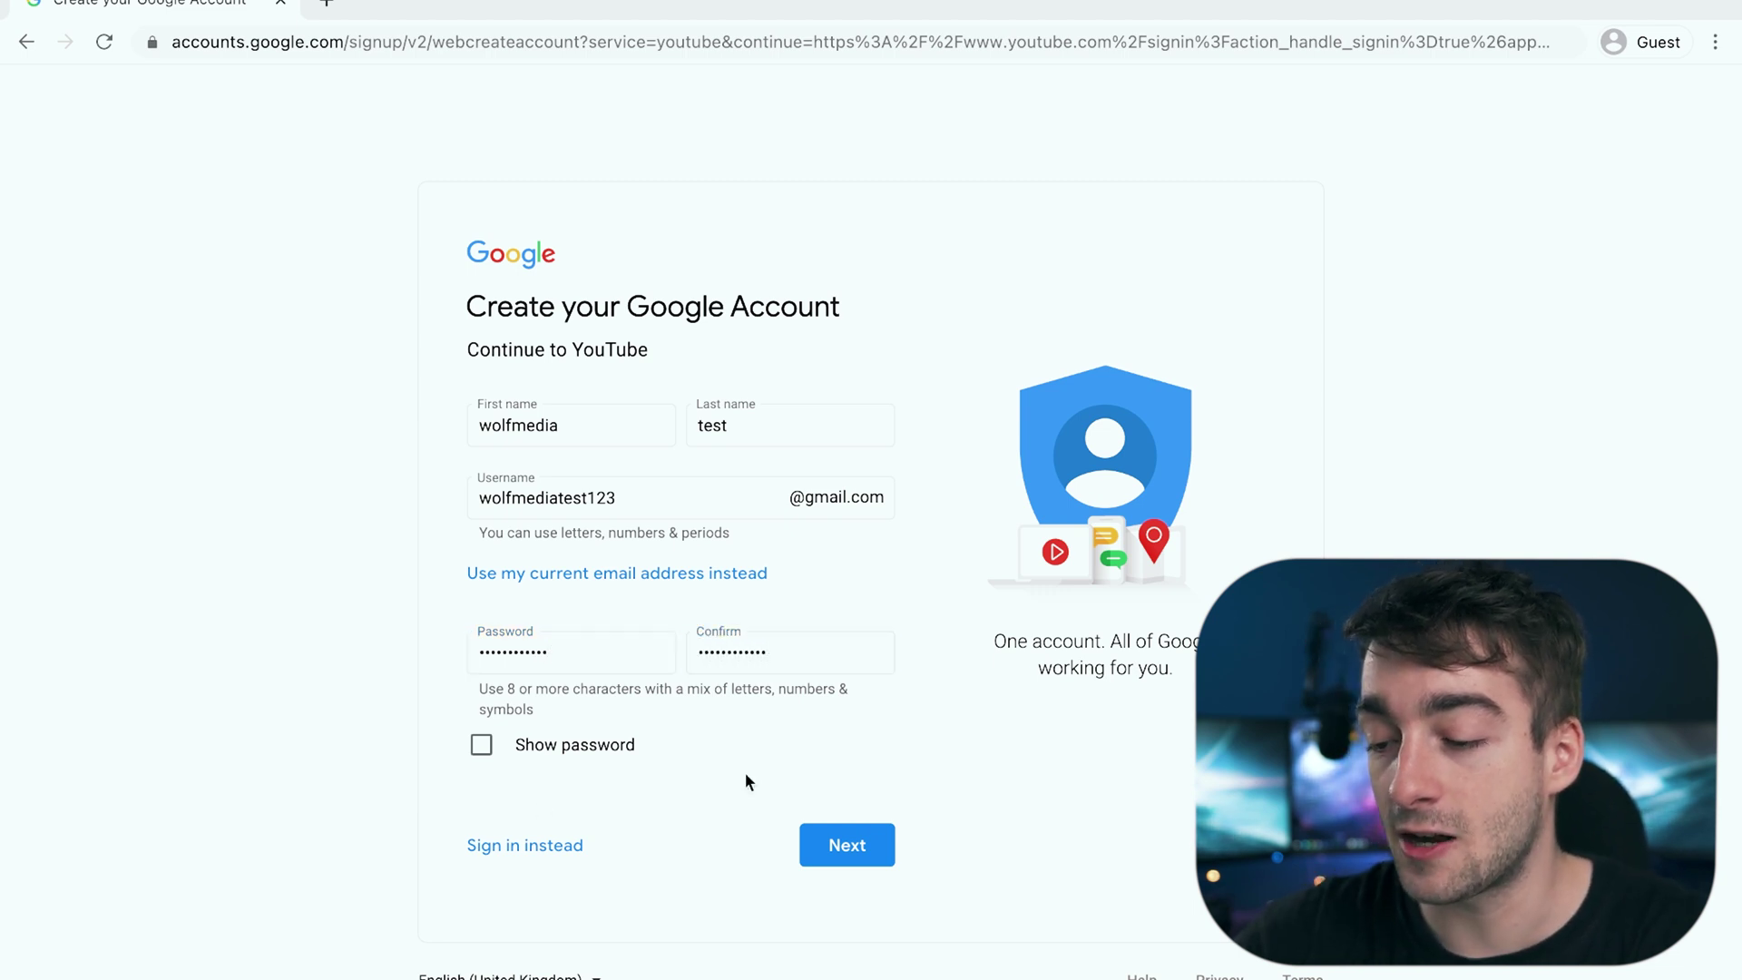
left_click(862, 846)
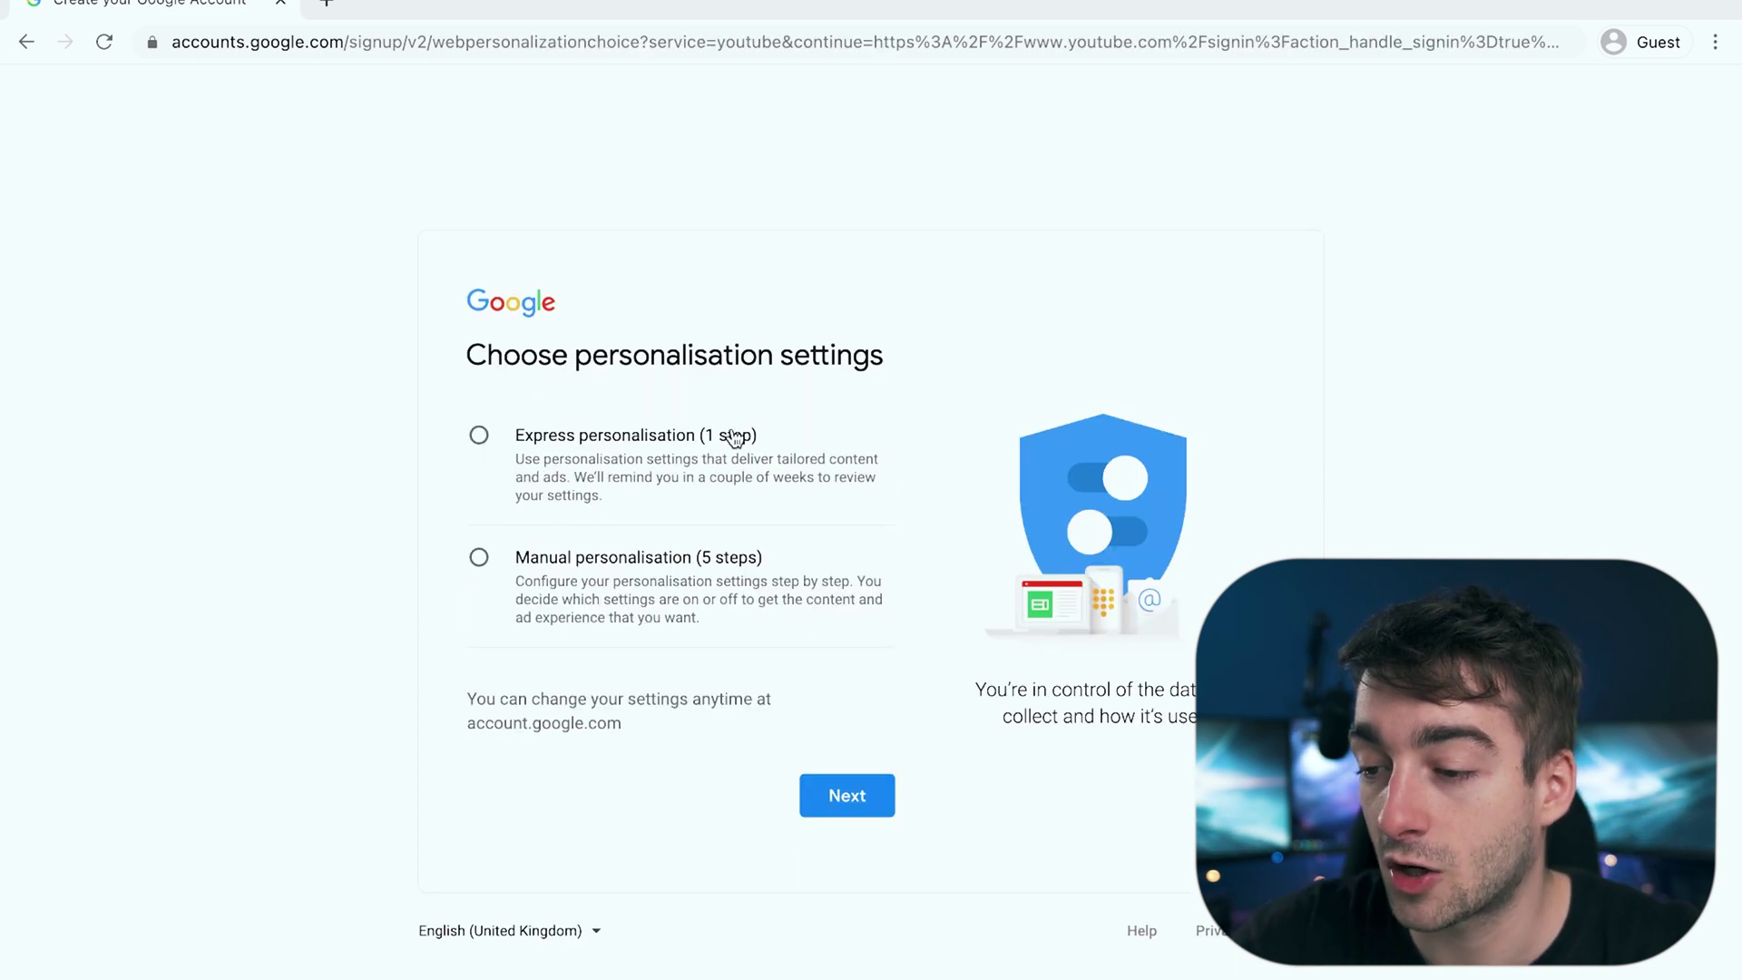
Step: Choose express personalisation and confirm the personalisation and cookie settings
left_click(721, 439)
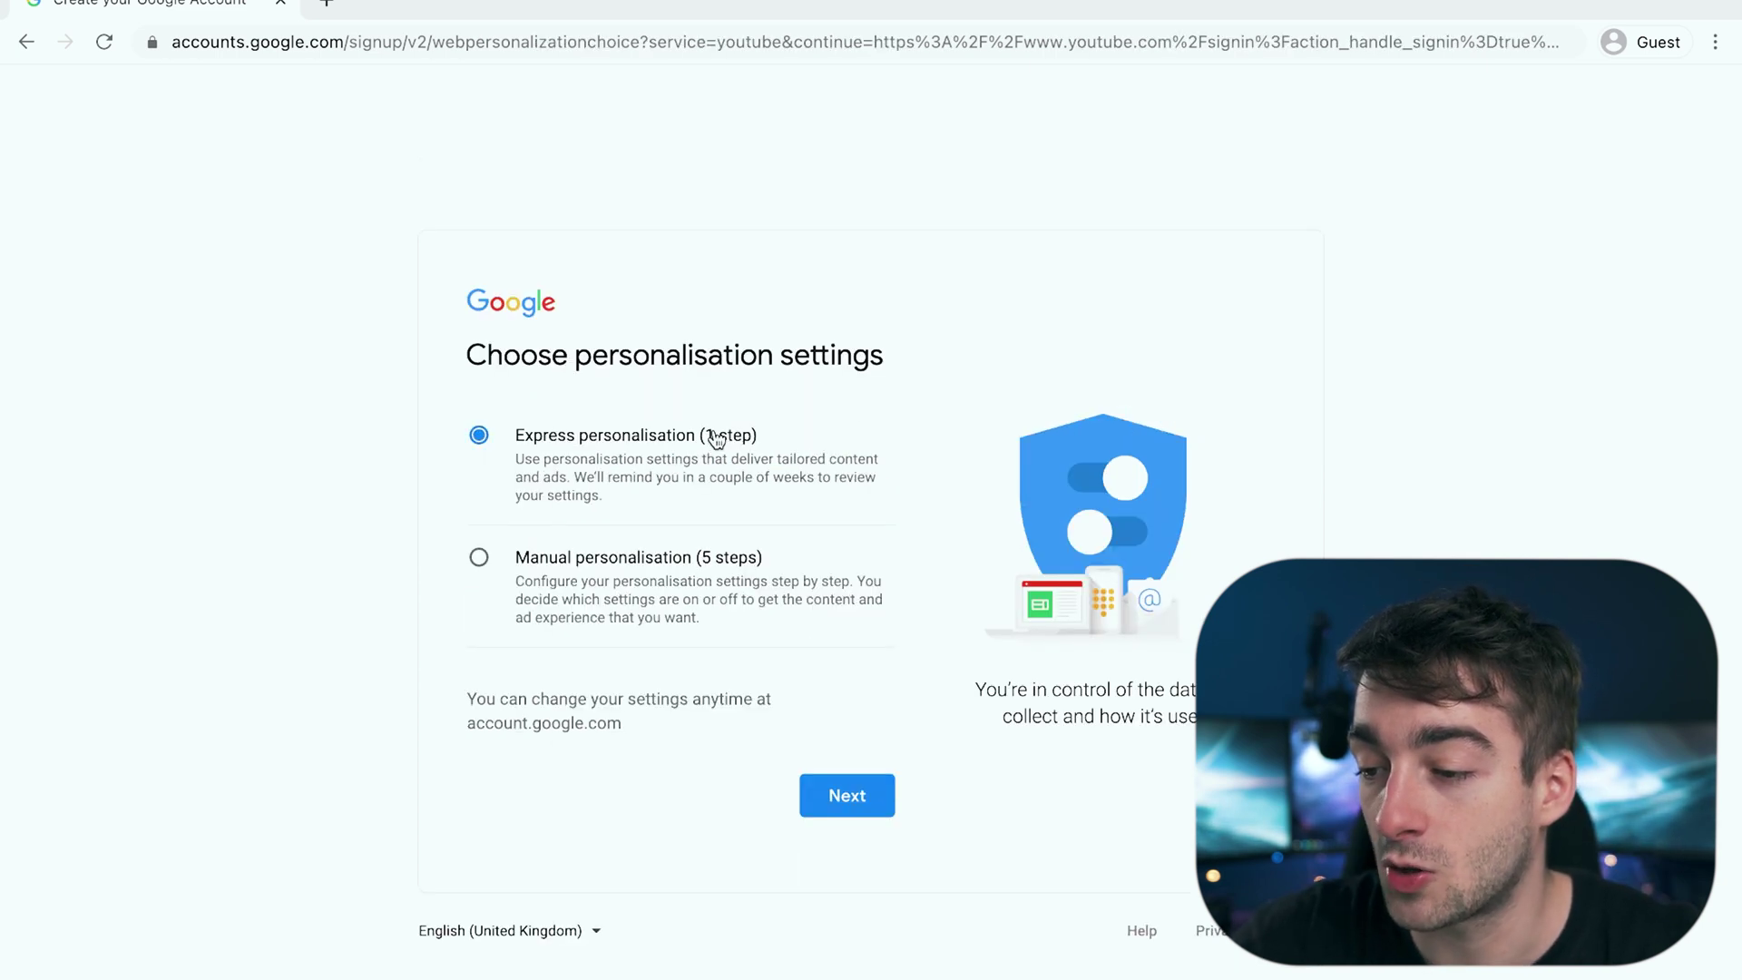
left_click(848, 795)
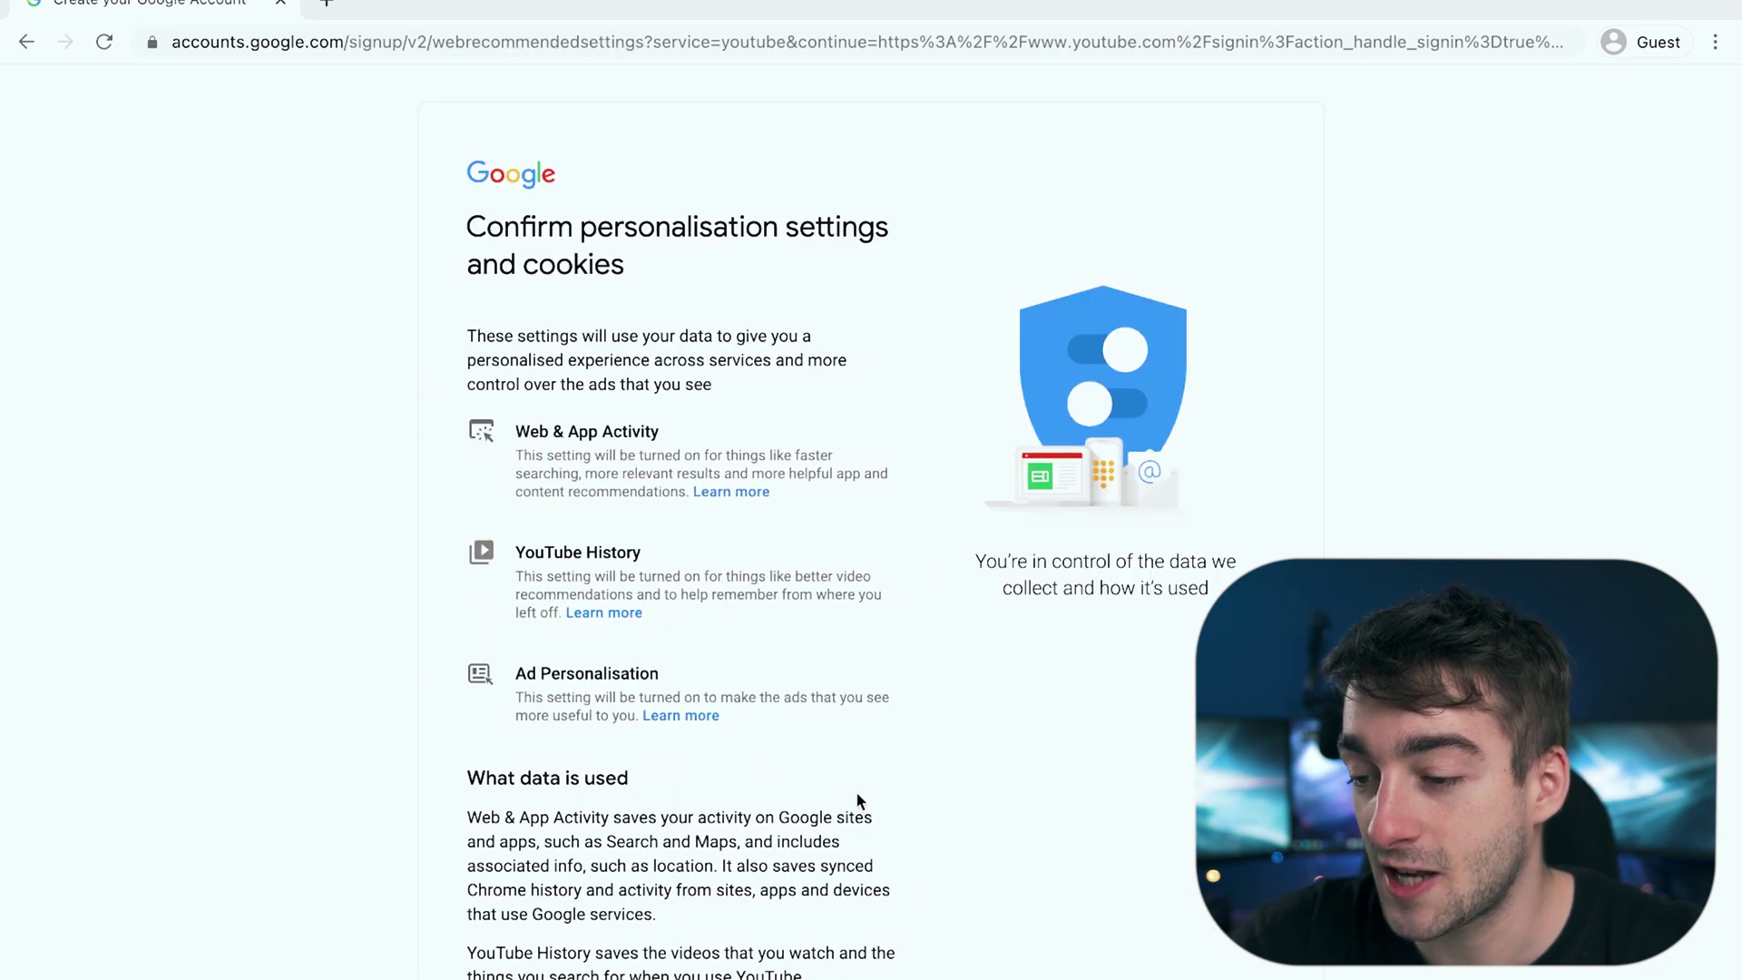
scroll(856, 798, "down", 4)
scroll(856, 791, "down", 12)
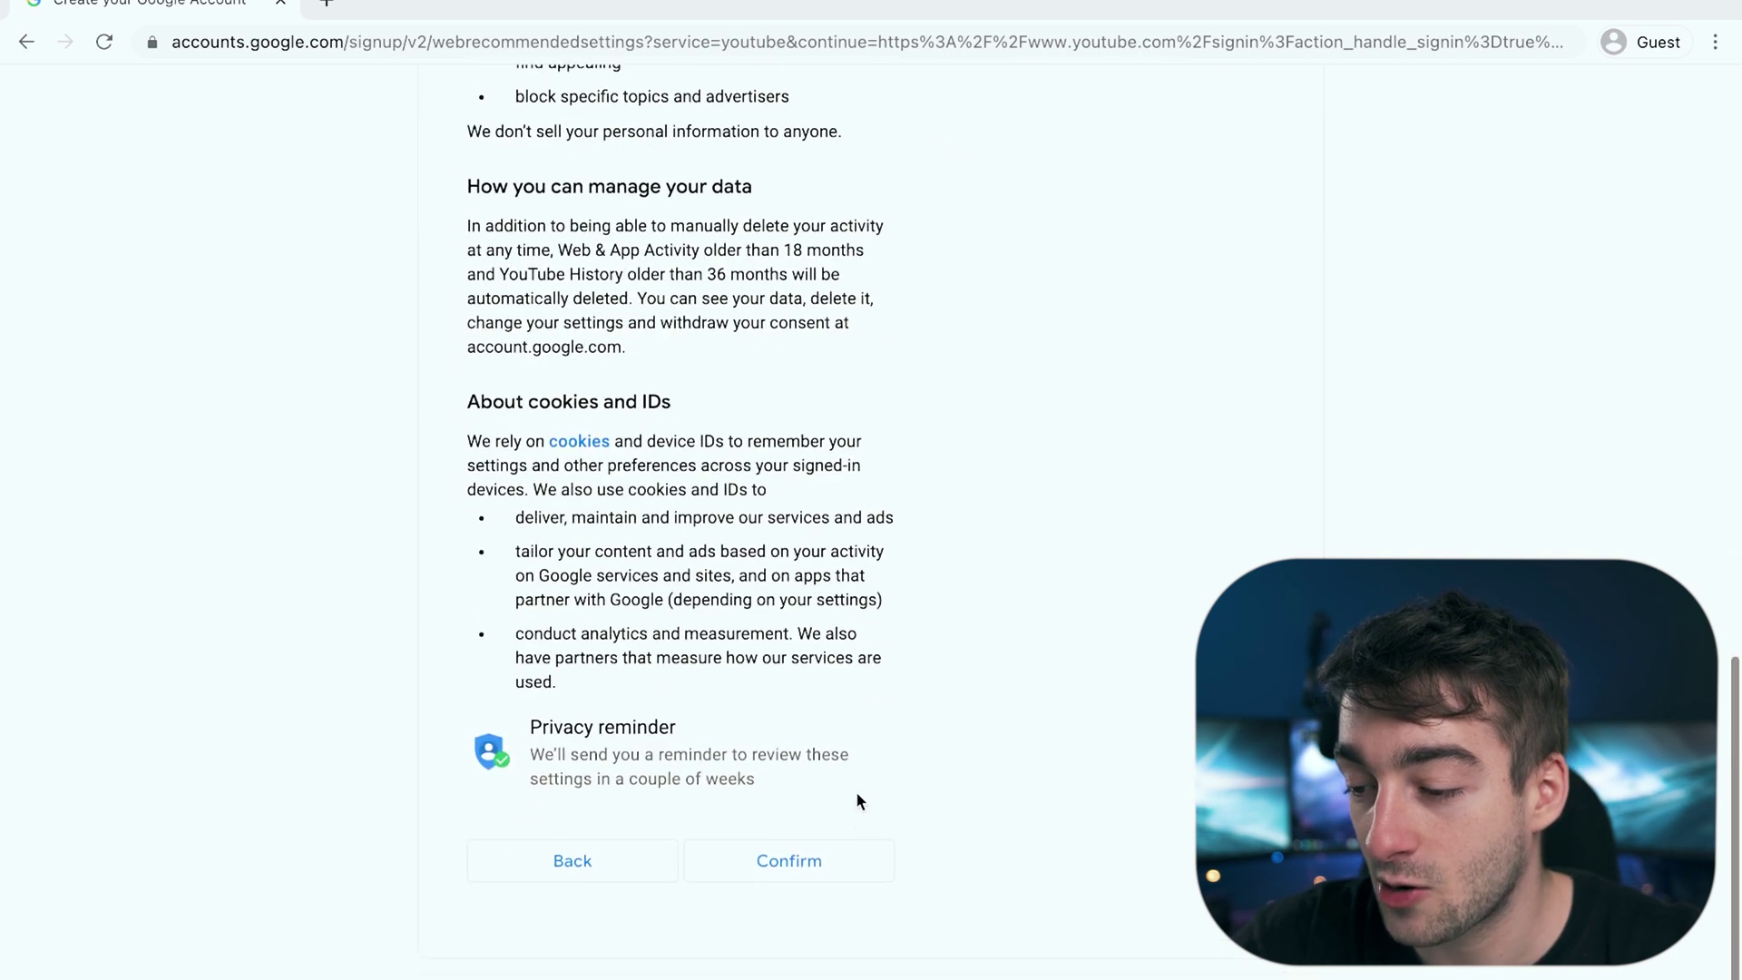
left_click(808, 880)
Step: Agree to the privacy terms and continue past the business profile prompt
scroll(816, 889, "down", 4)
scroll(857, 907, "up", 1)
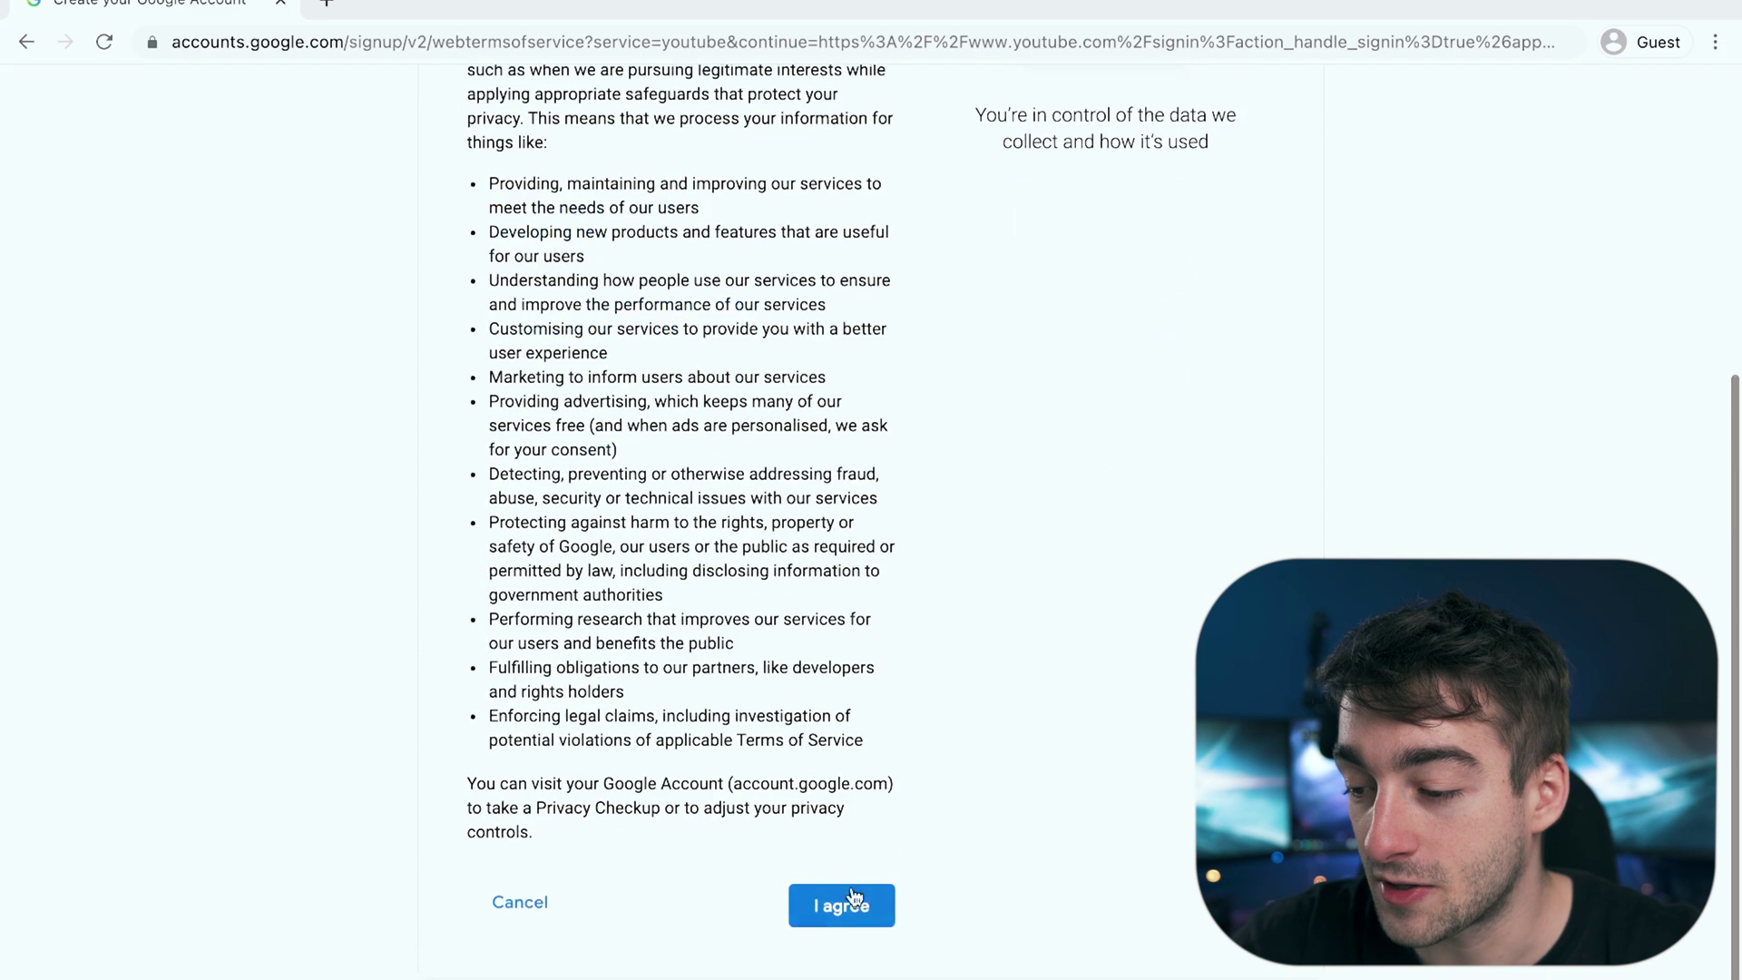
left_click(842, 971)
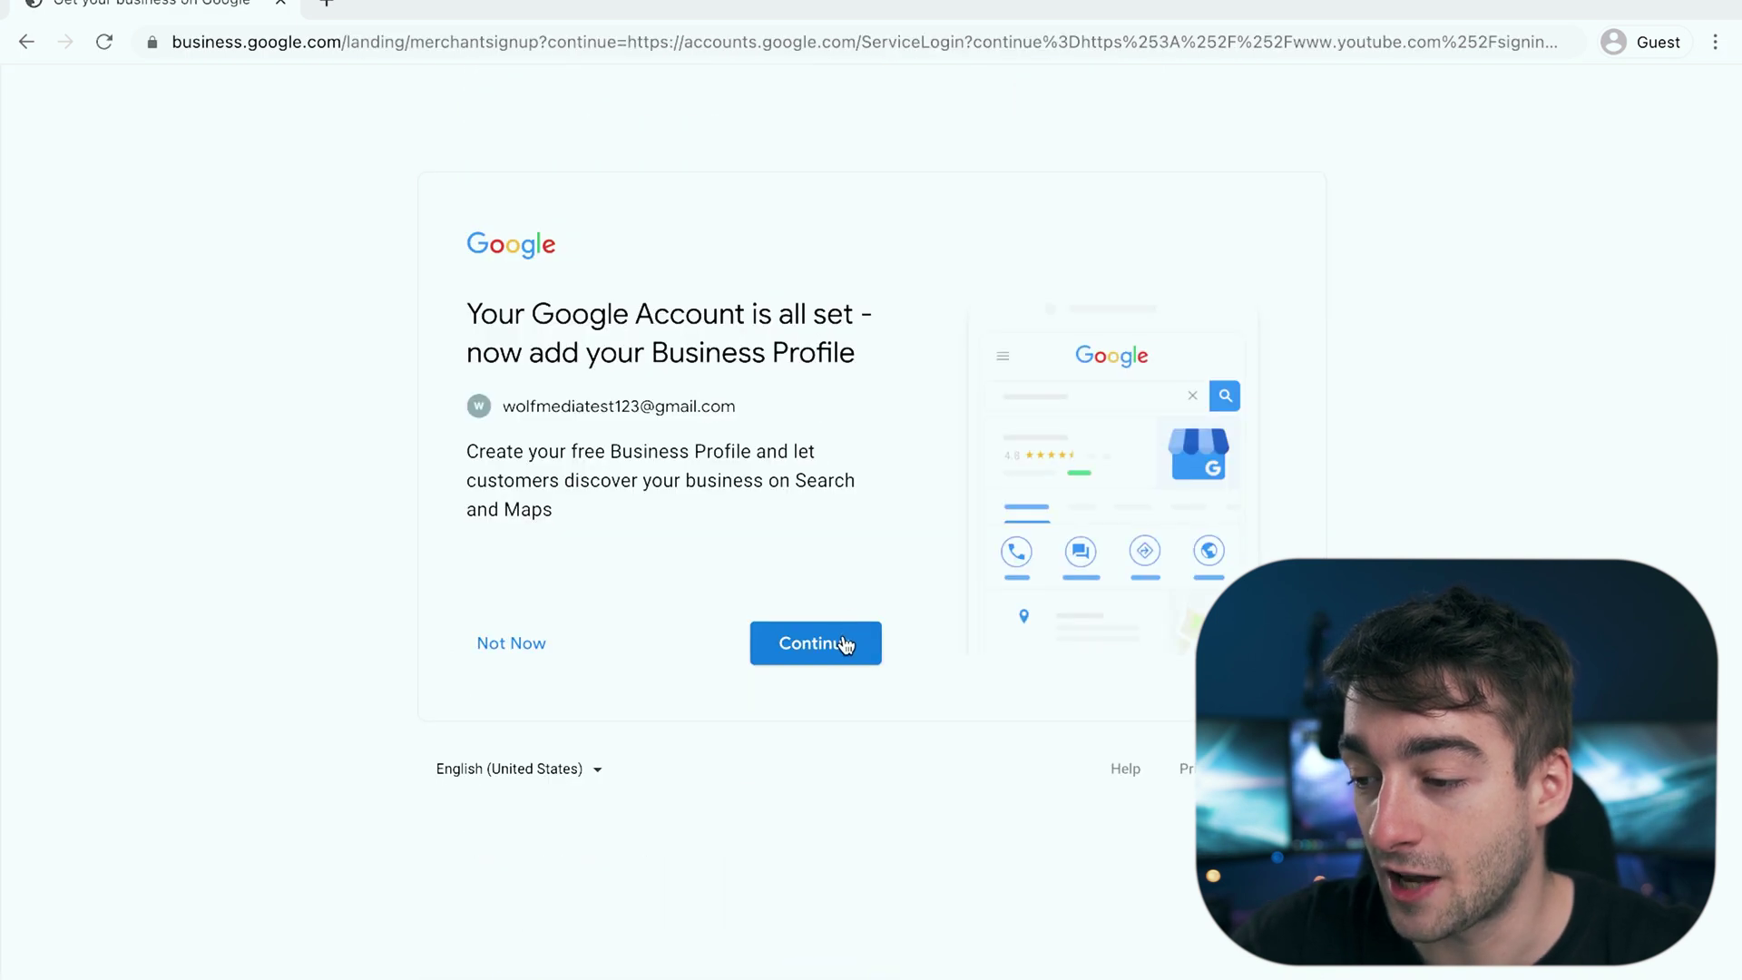
left_click(843, 644)
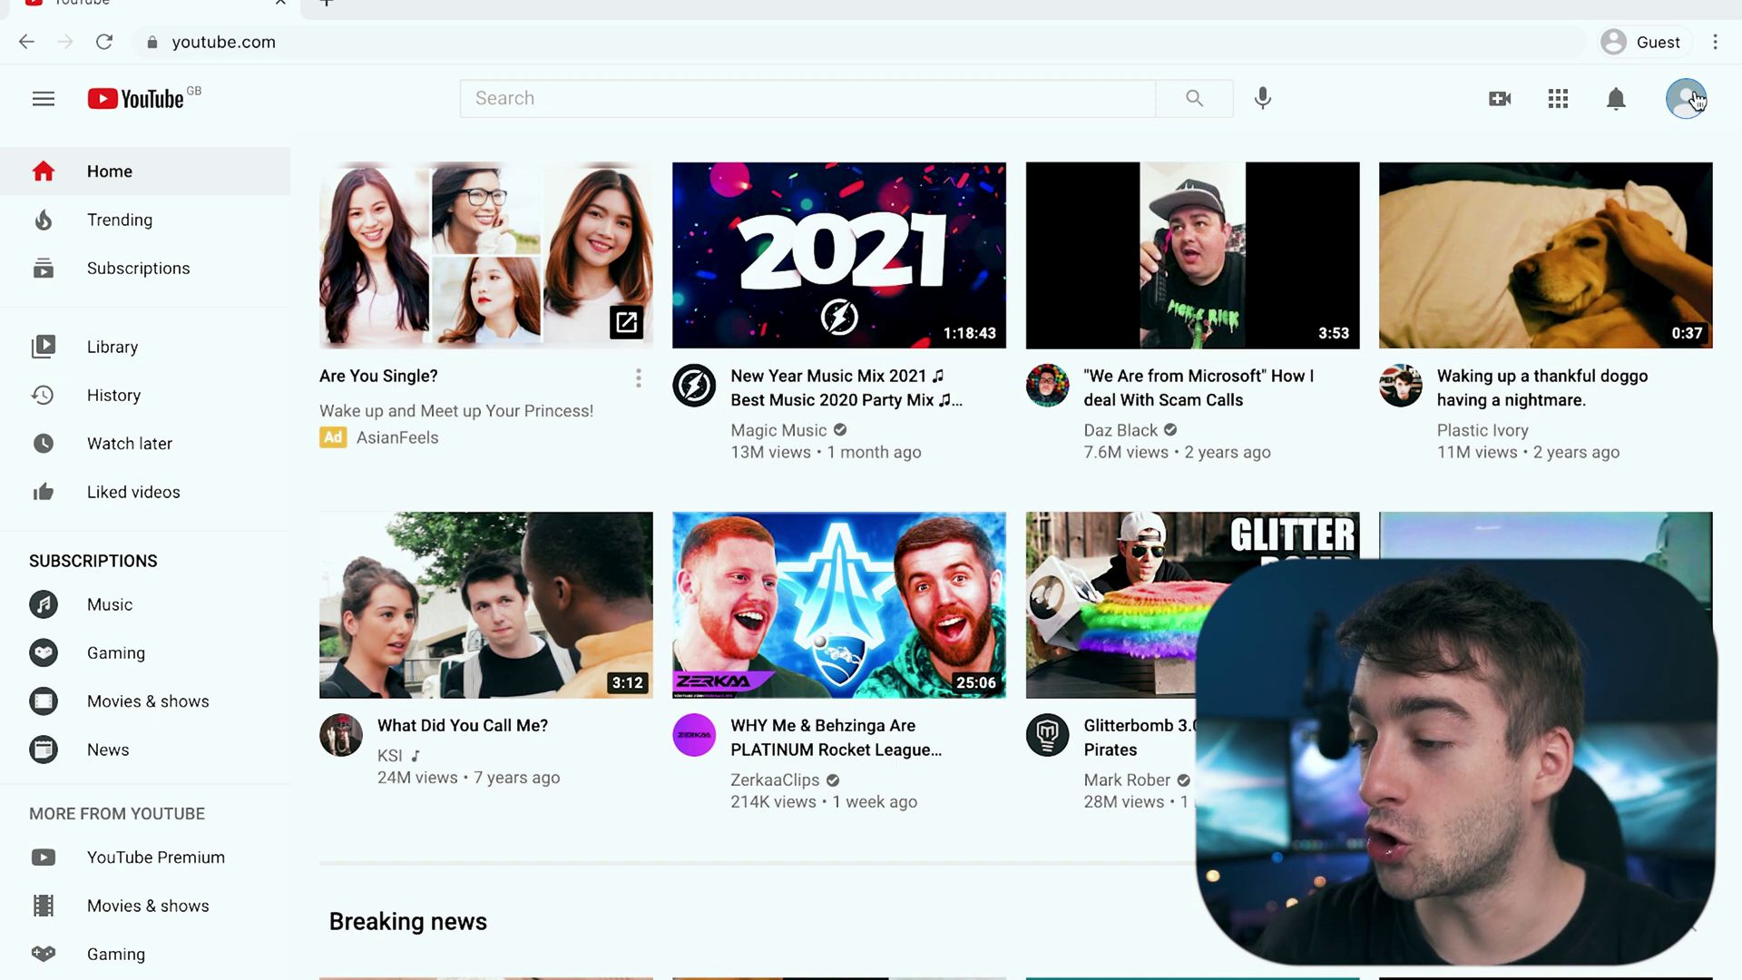
Step: Create a channel with the custom name 'Wolf MEDIA test account', acknowledging the new Google Account
left_click(1692, 99)
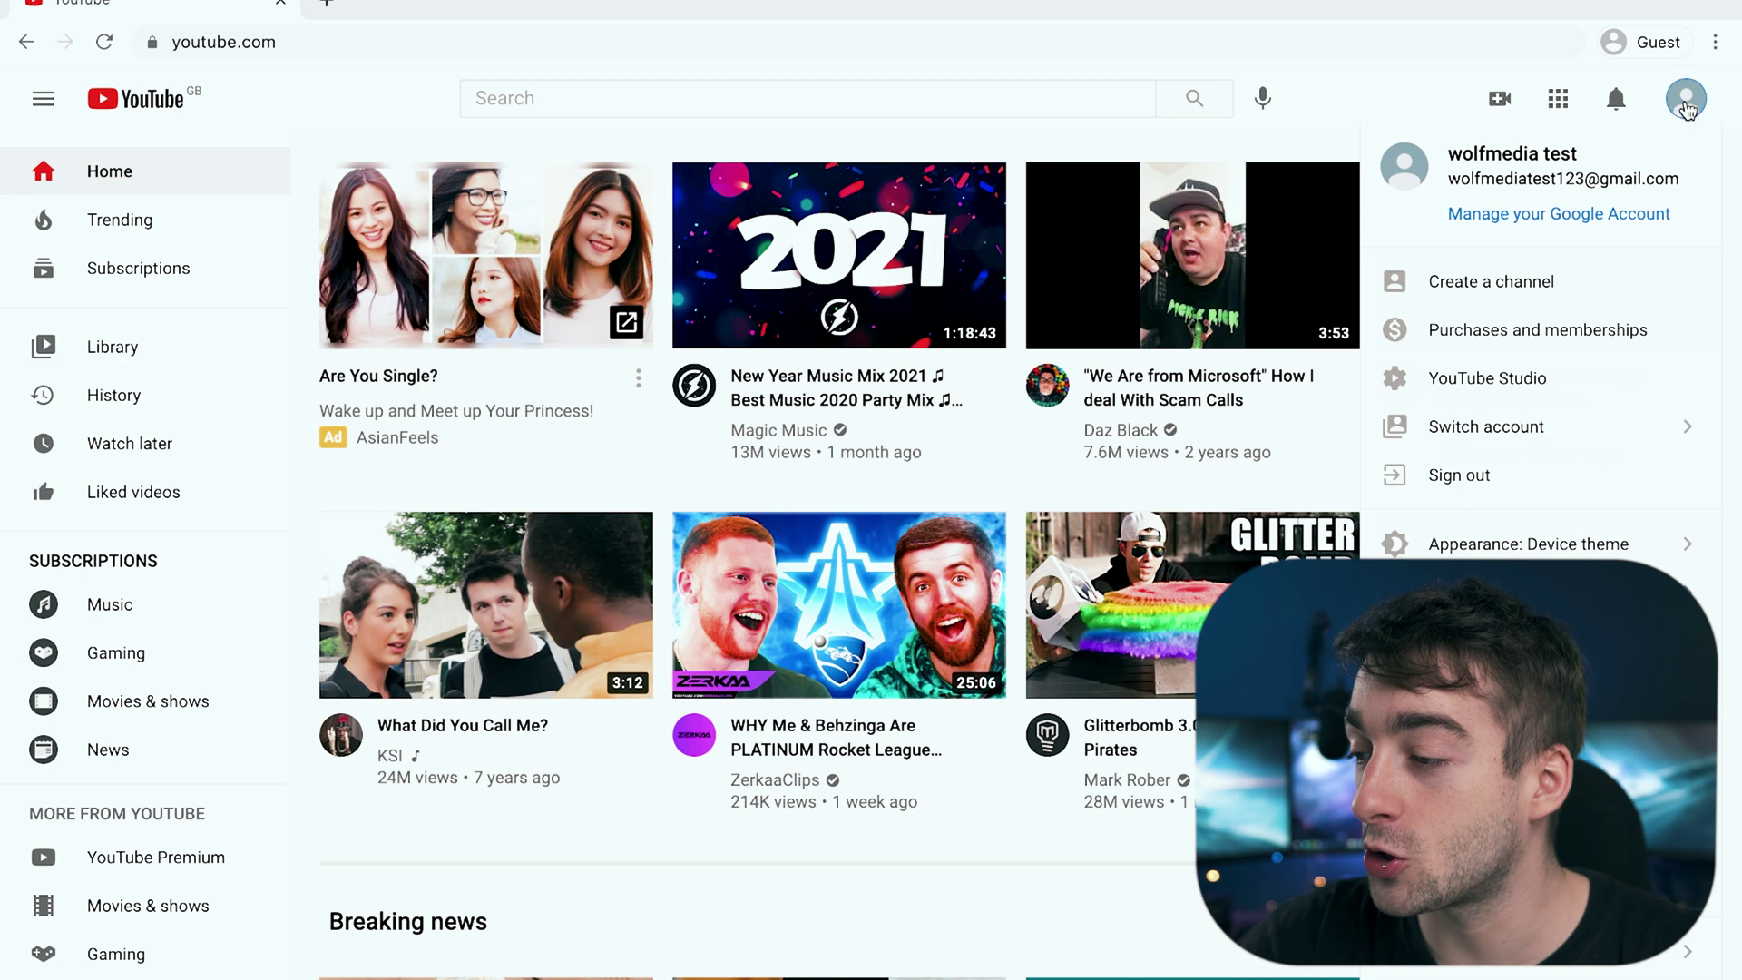
left_click(1686, 108)
left_click(1686, 107)
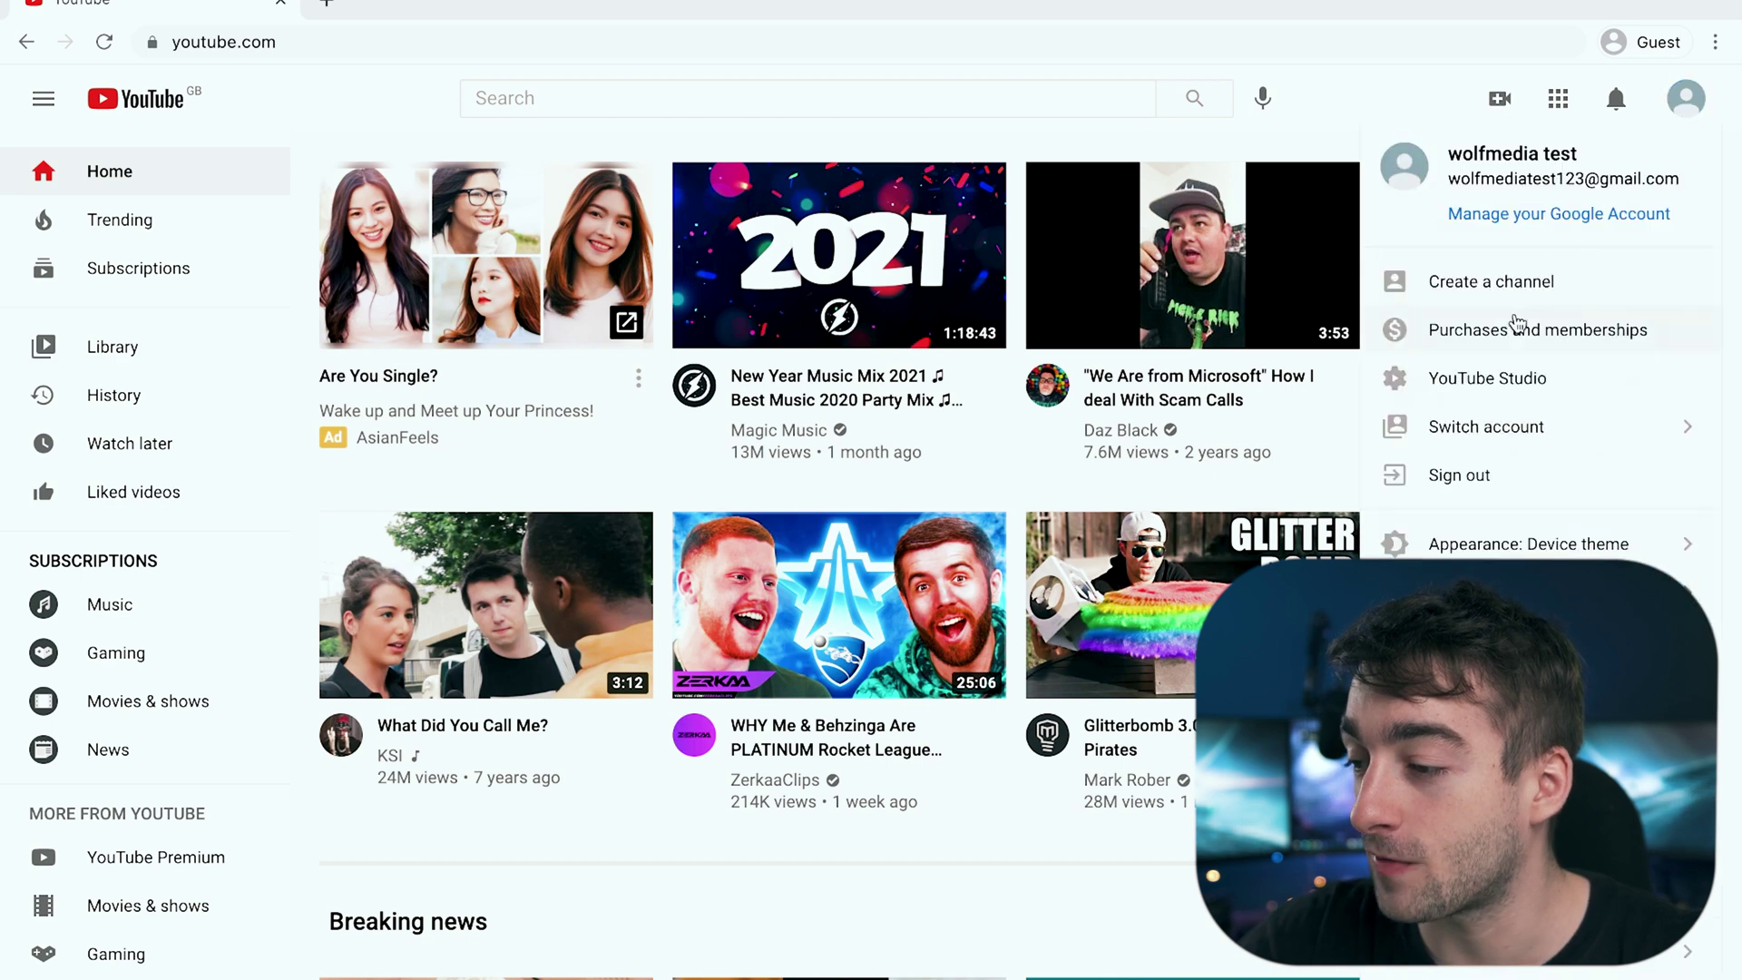
left_click(1488, 298)
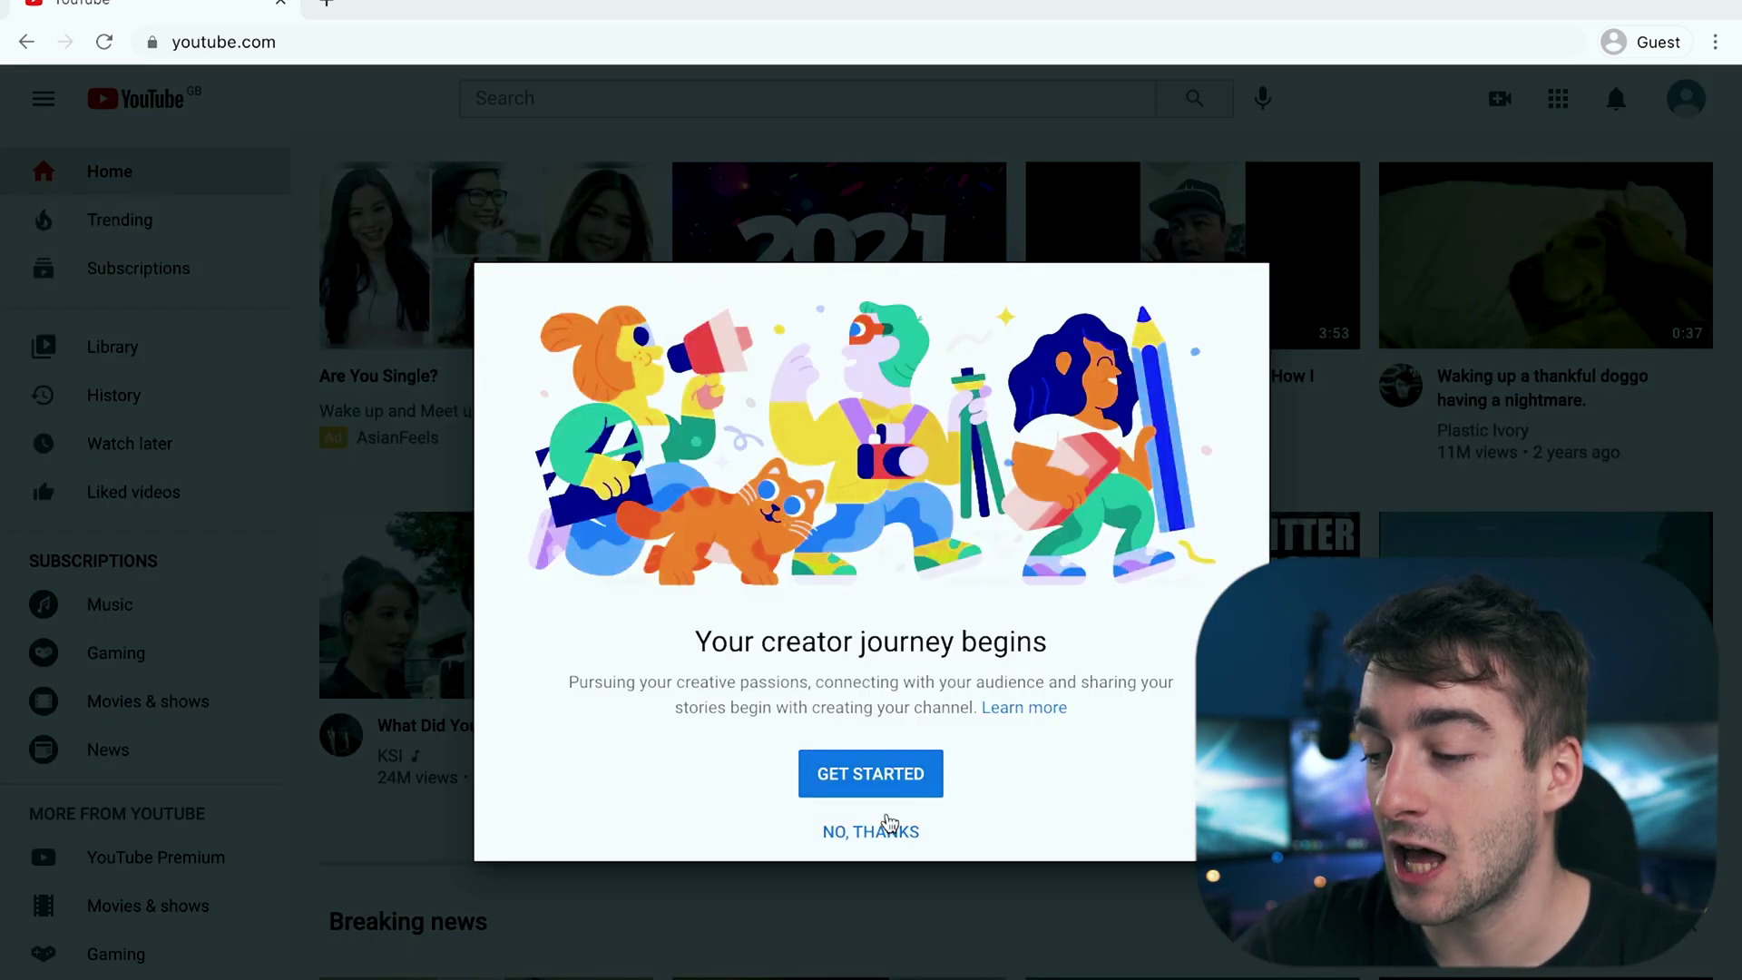
left_click(884, 782)
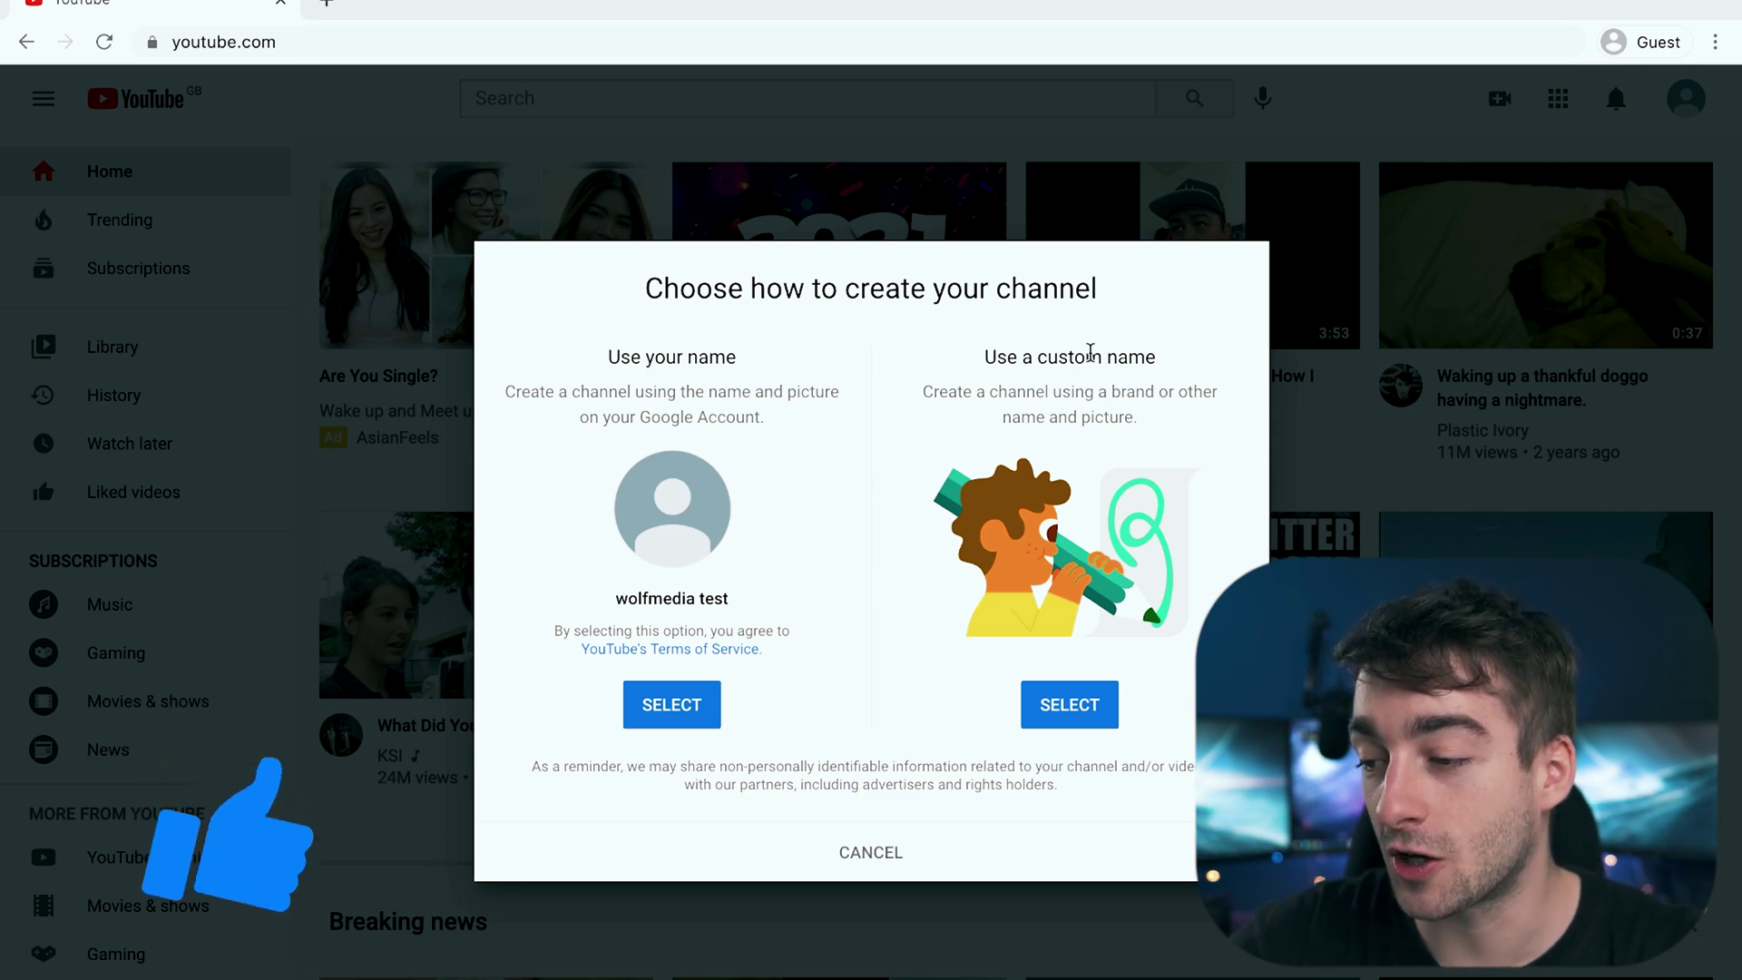
left_click(1076, 711)
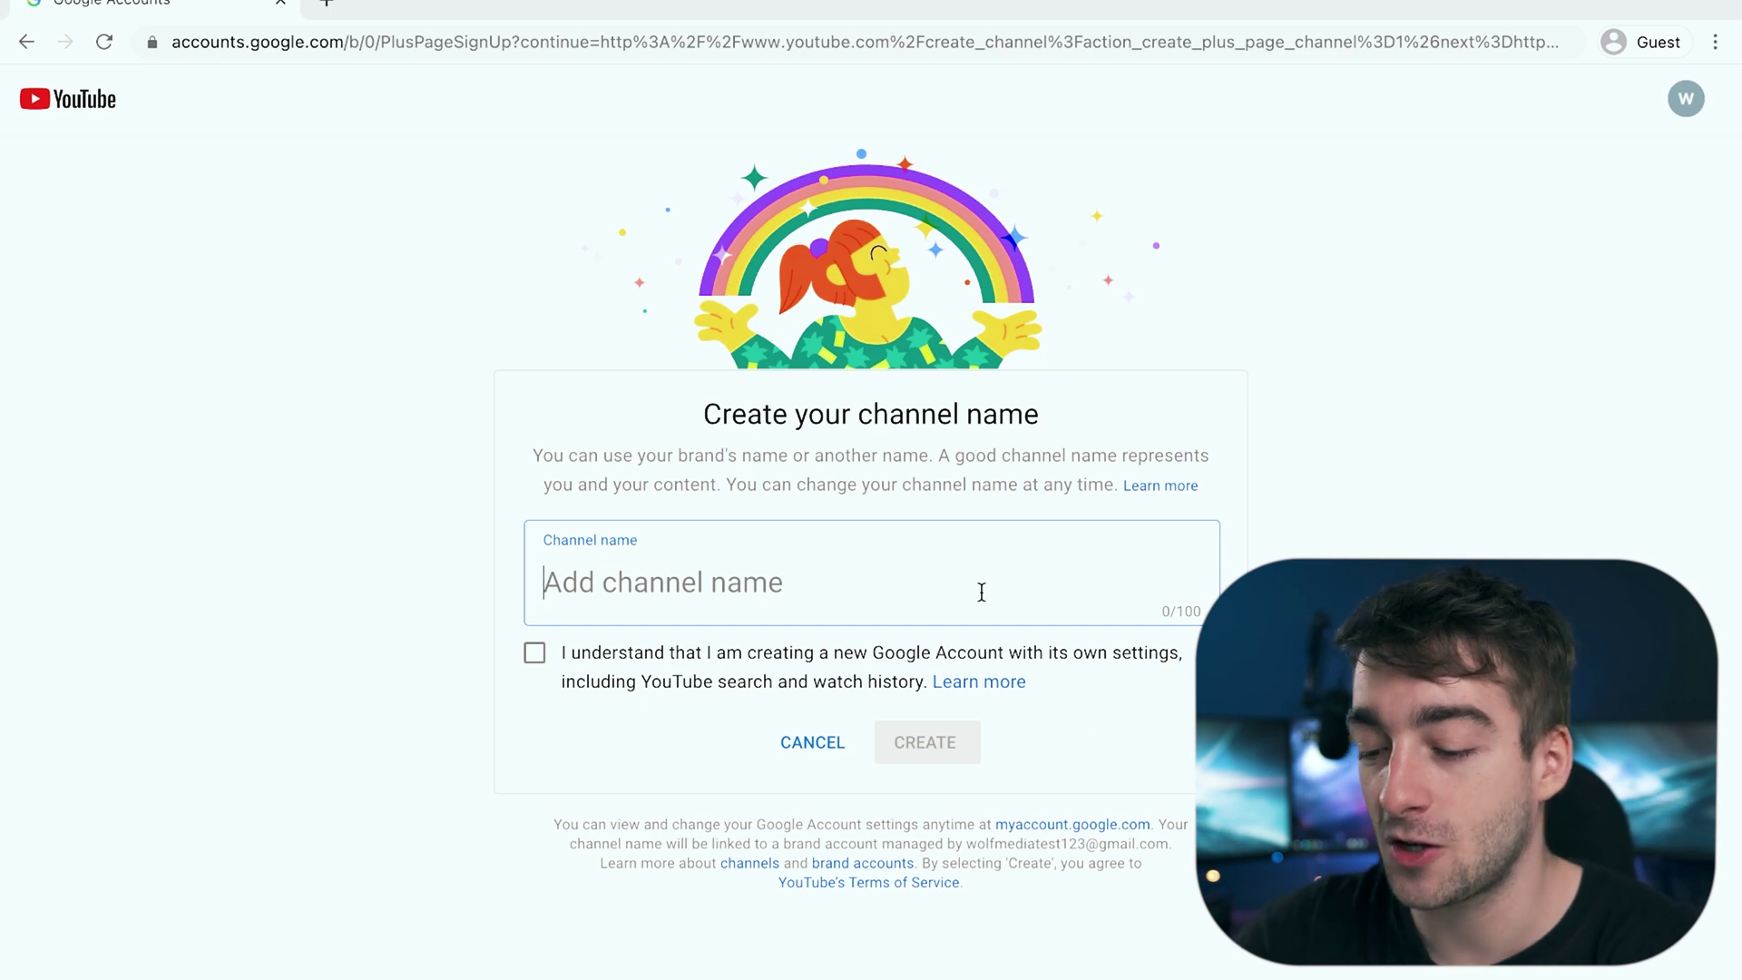
type("Wolf MEDIA test account")
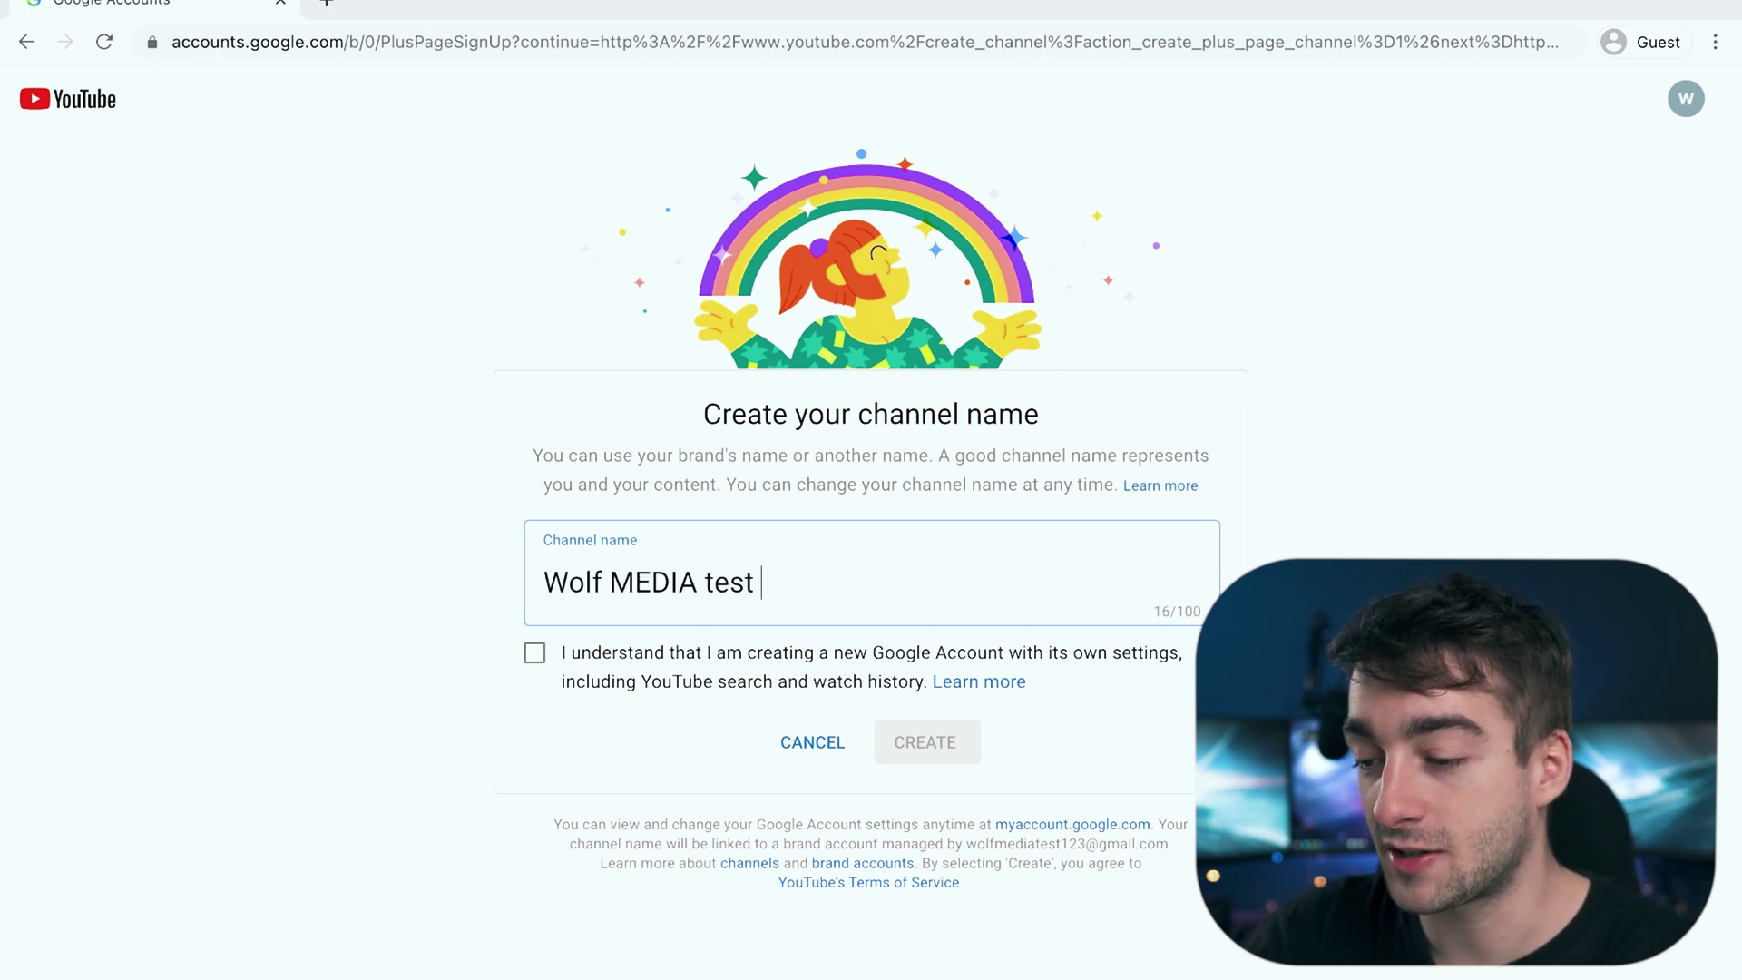
left_click(765, 689)
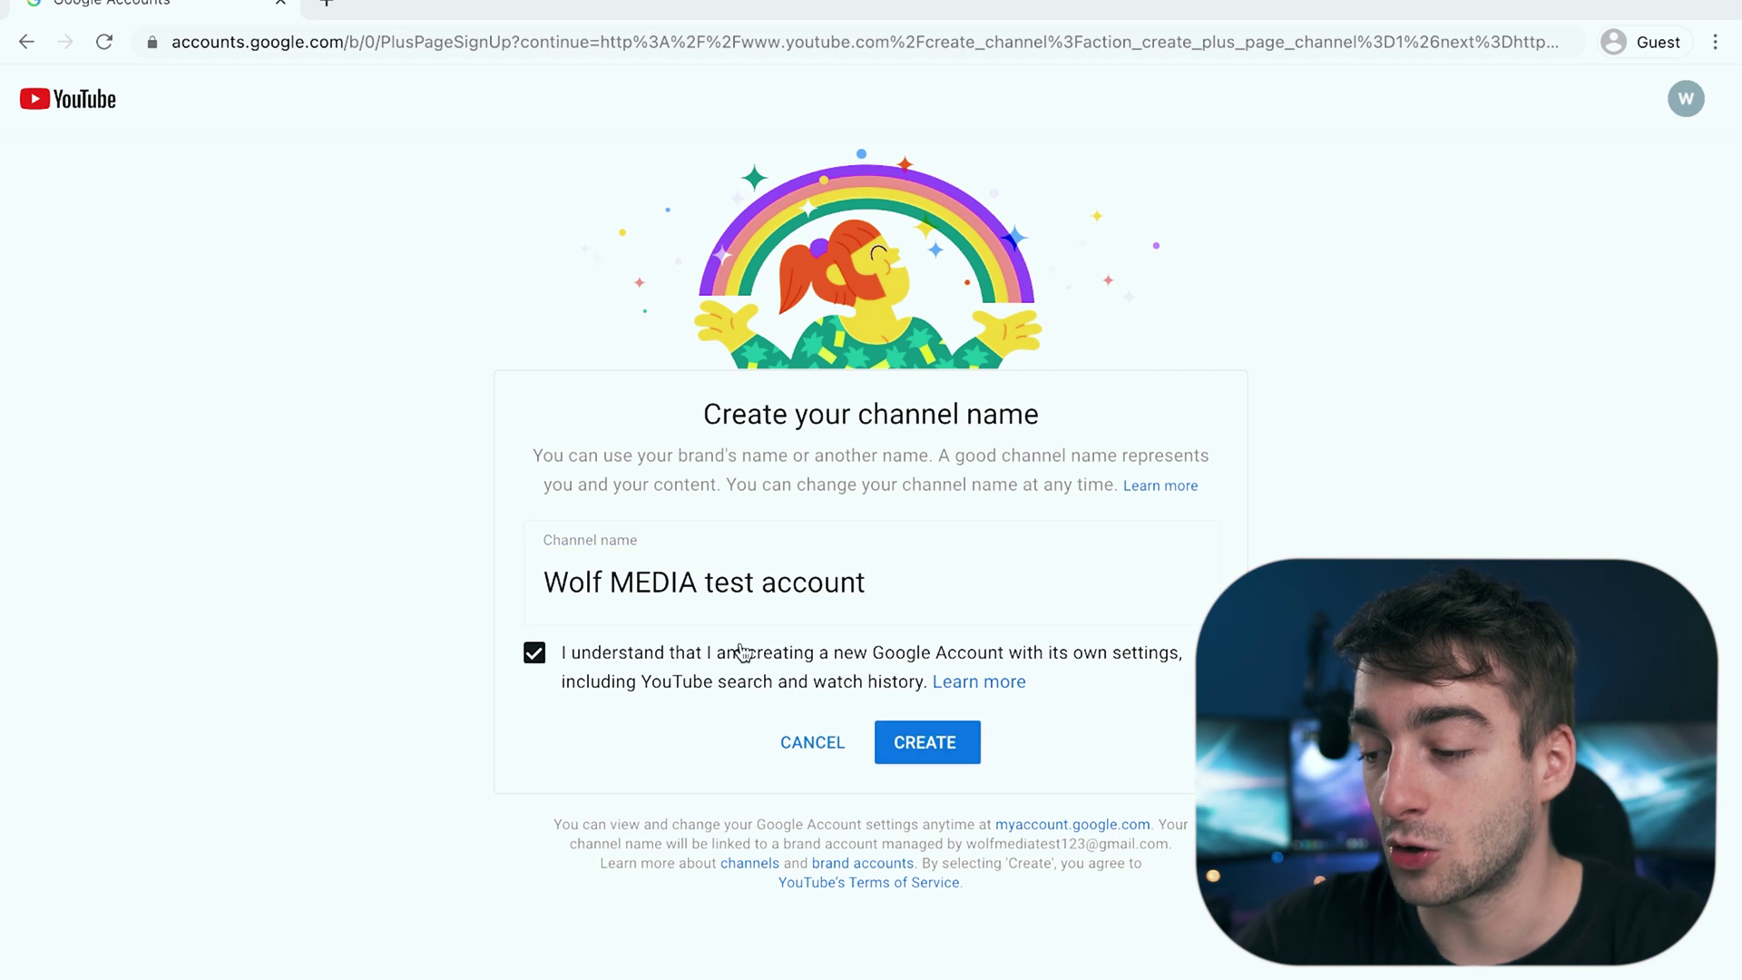
left_click(917, 744)
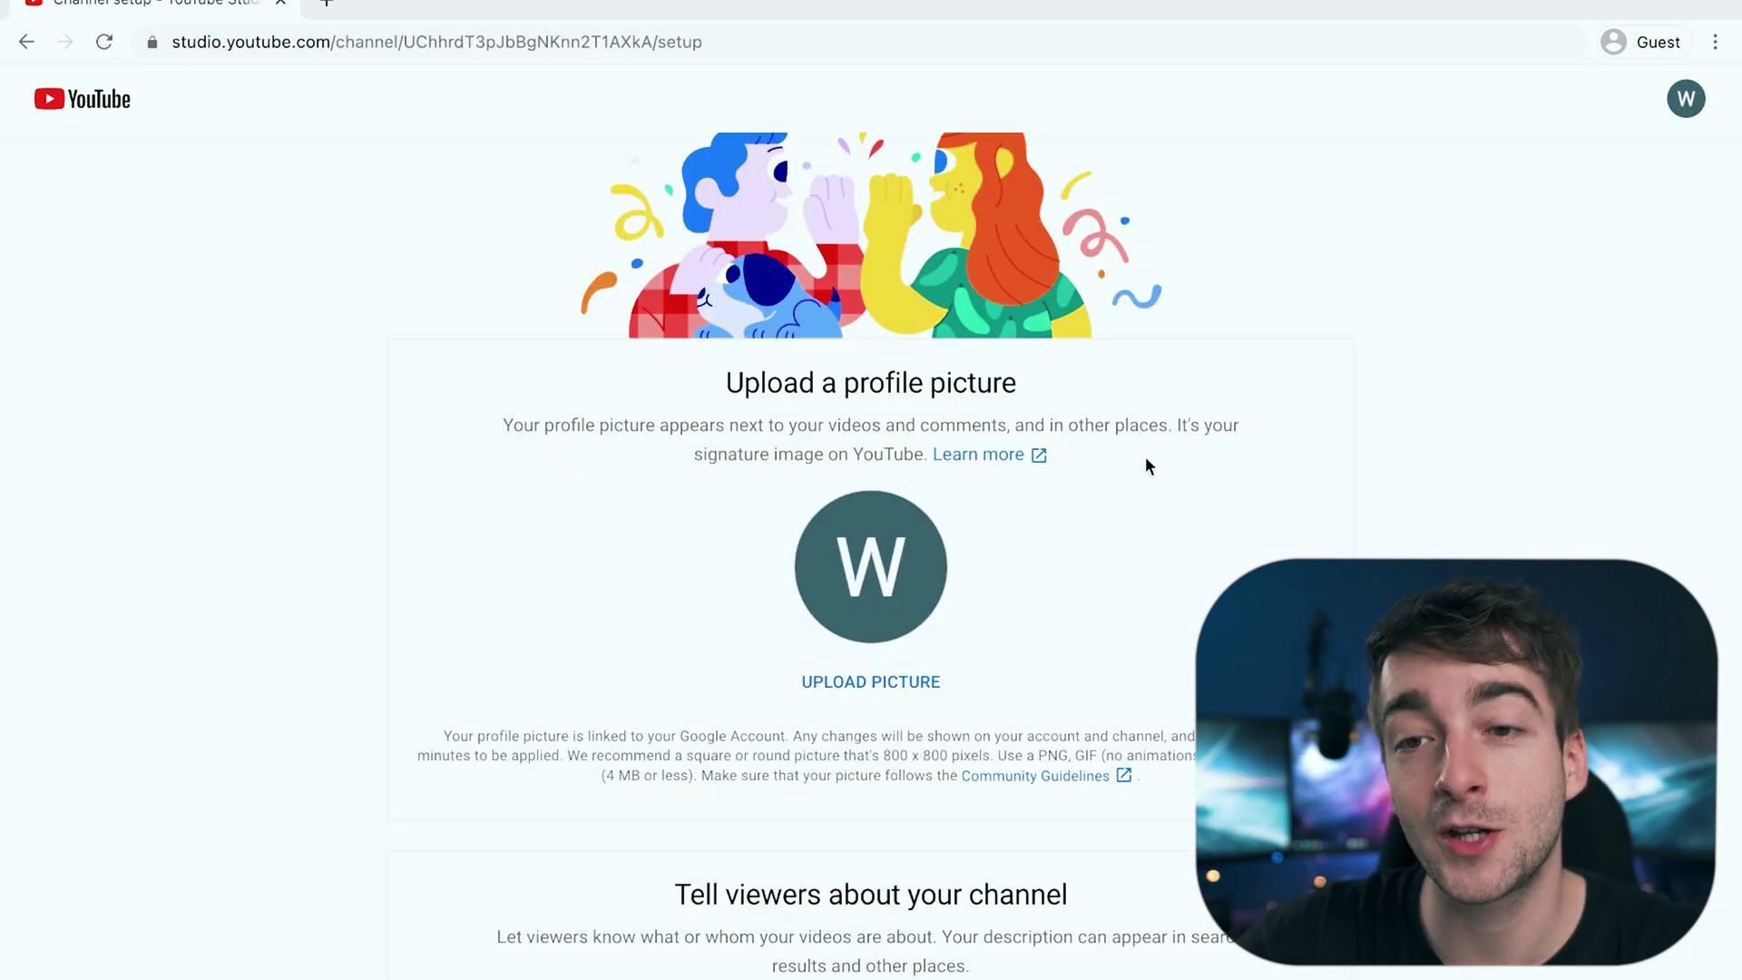
Step: Upload wolfmedia-min.png from Downloads as the channel profile picture
left_click(869, 550)
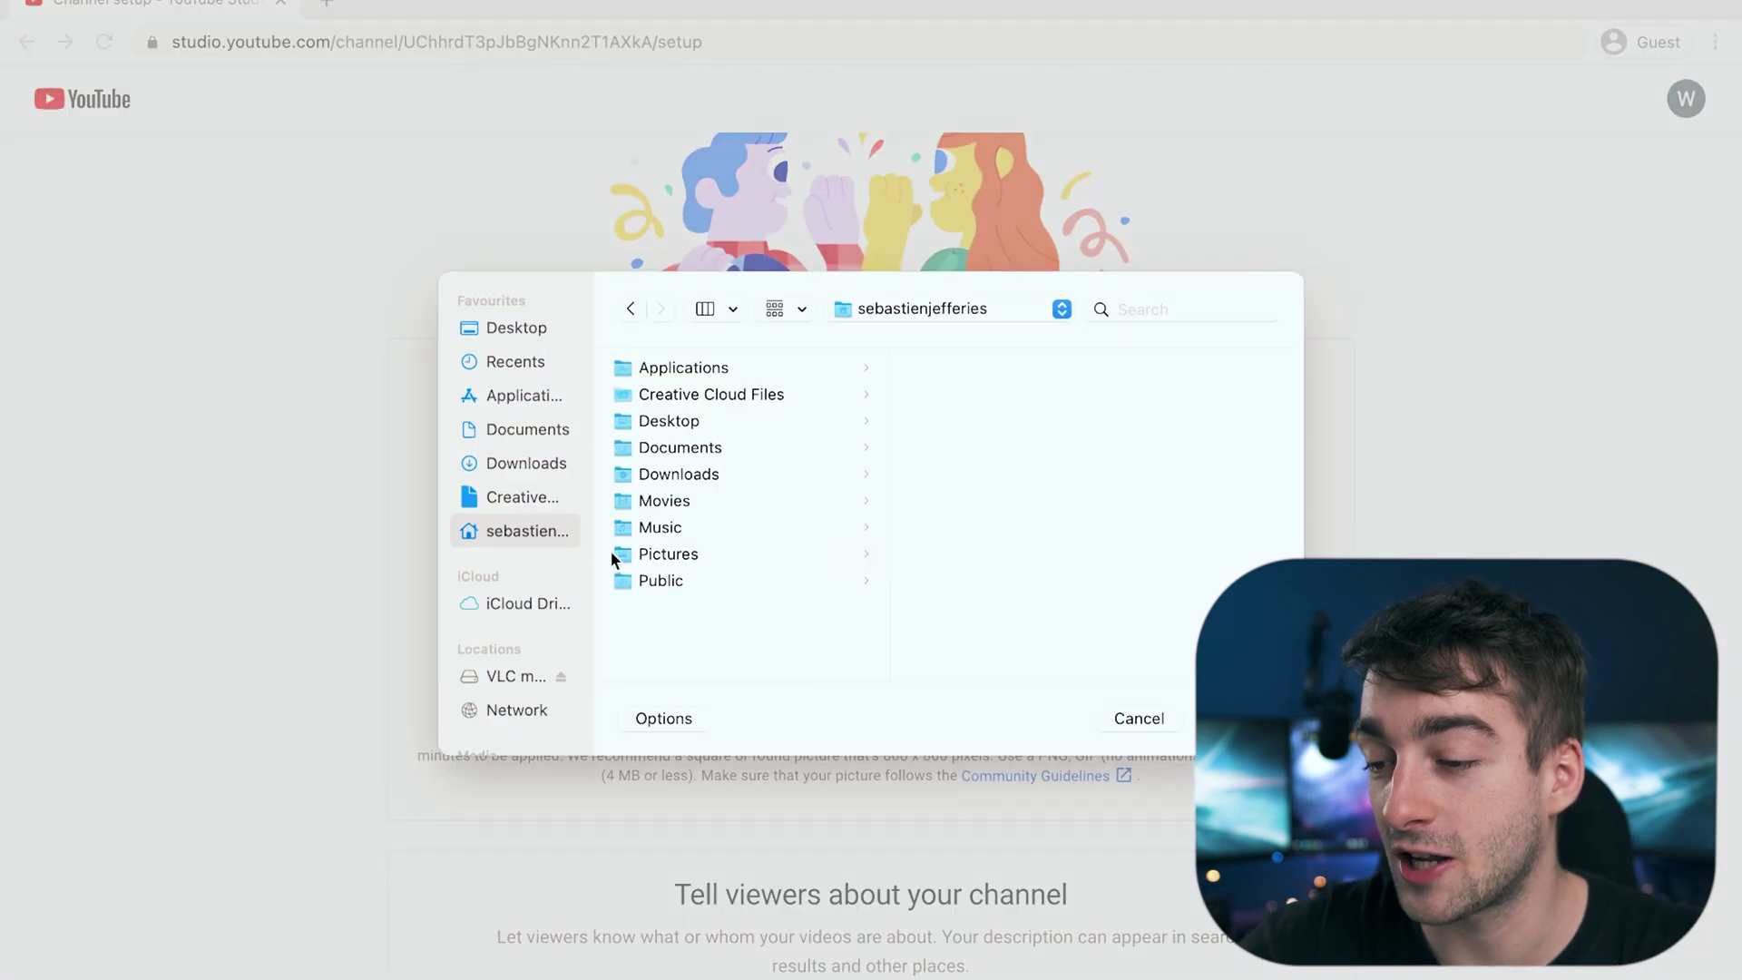
left_click(522, 462)
scroll(651, 477, "down", 10)
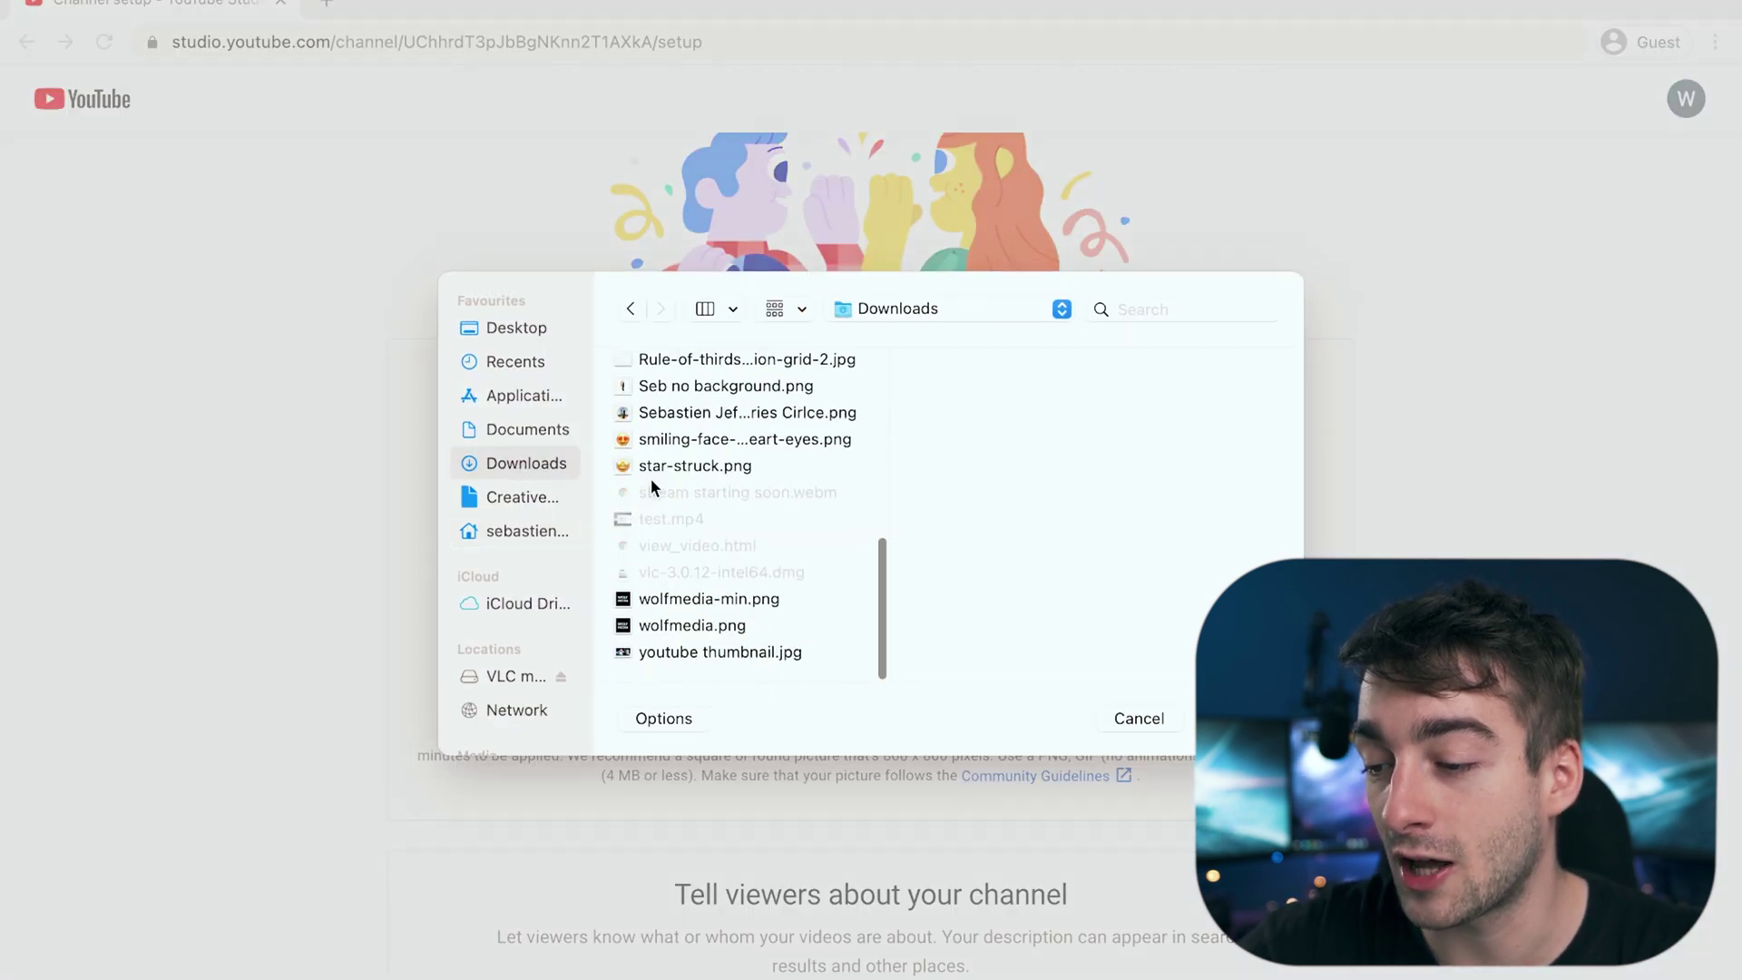
left_click(705, 603)
key("Return")
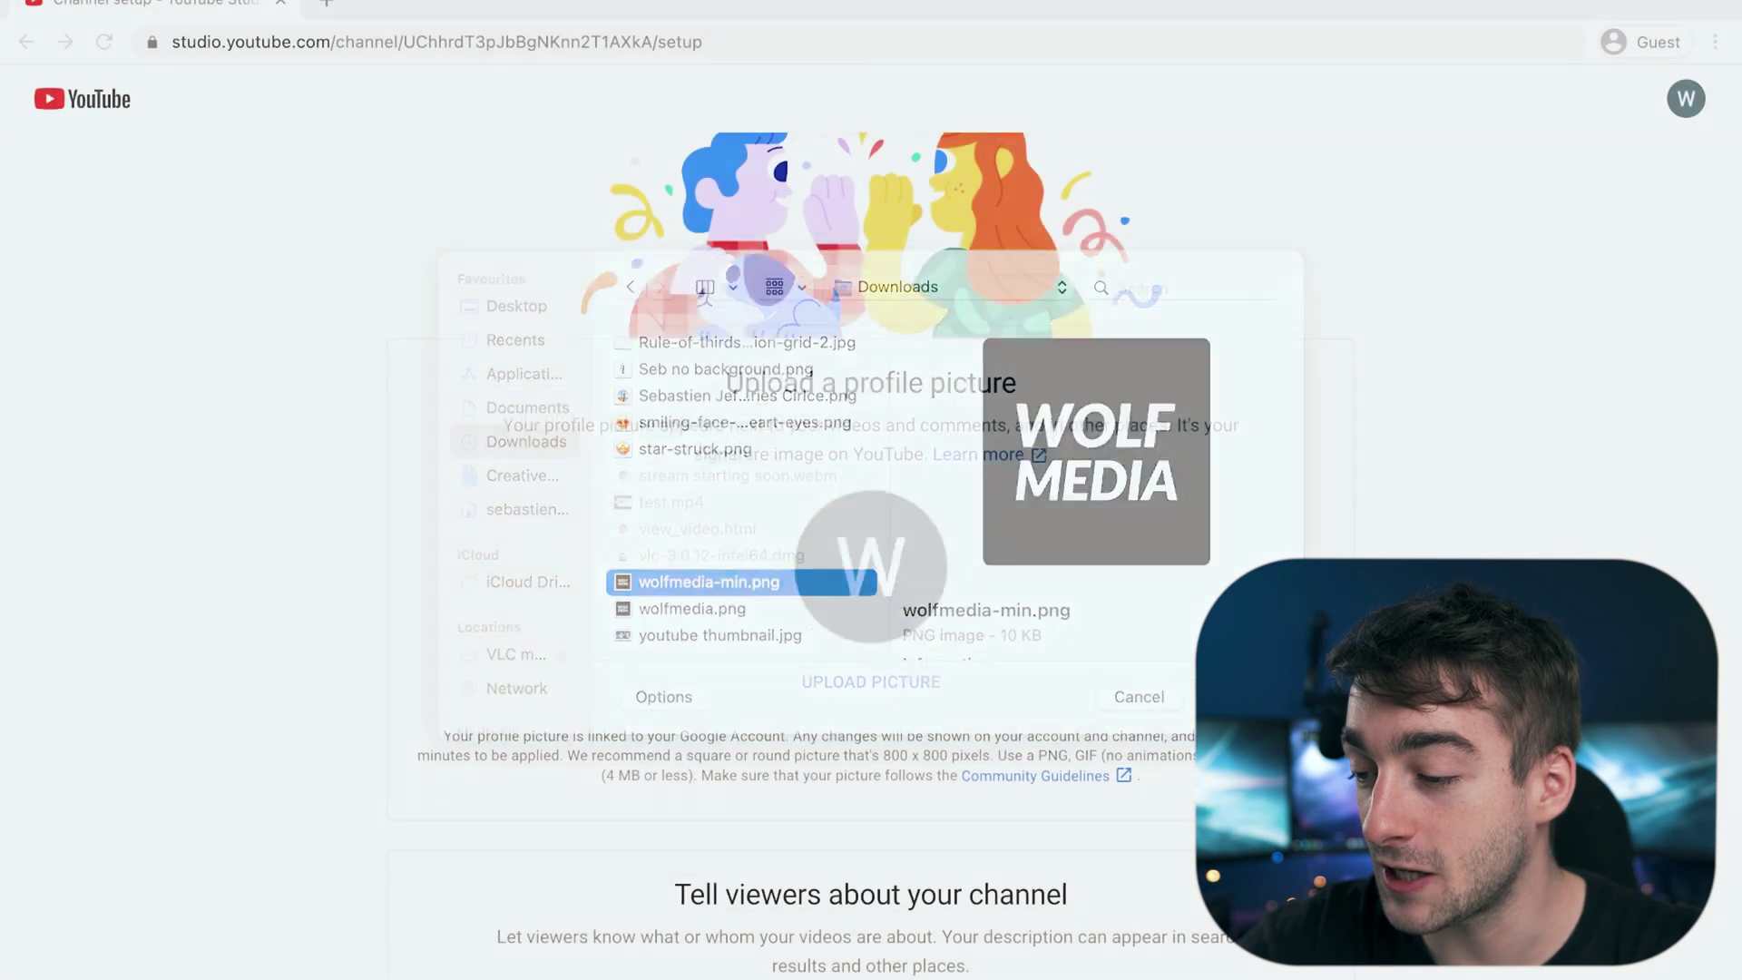
Step: Scroll down and place the cursor in the channel description field
scroll(871, 545, "down", 3)
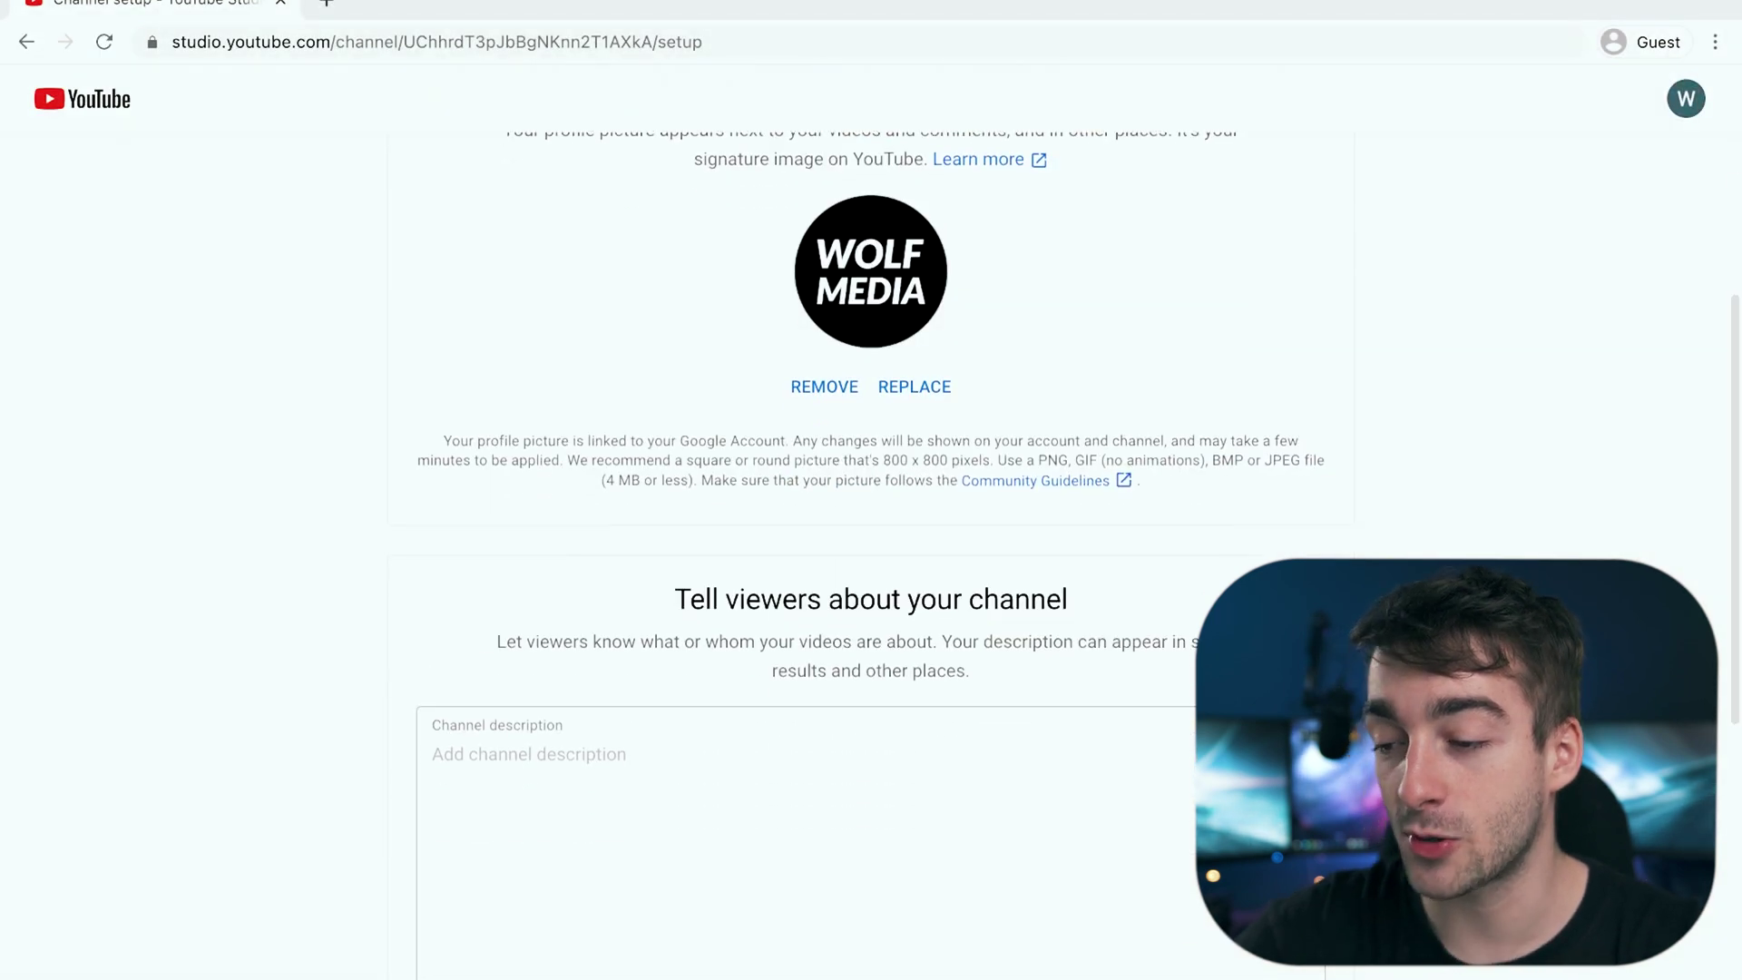
scroll(871, 544, "down", 2)
scroll(871, 544, "down", 1)
left_click(1049, 571)
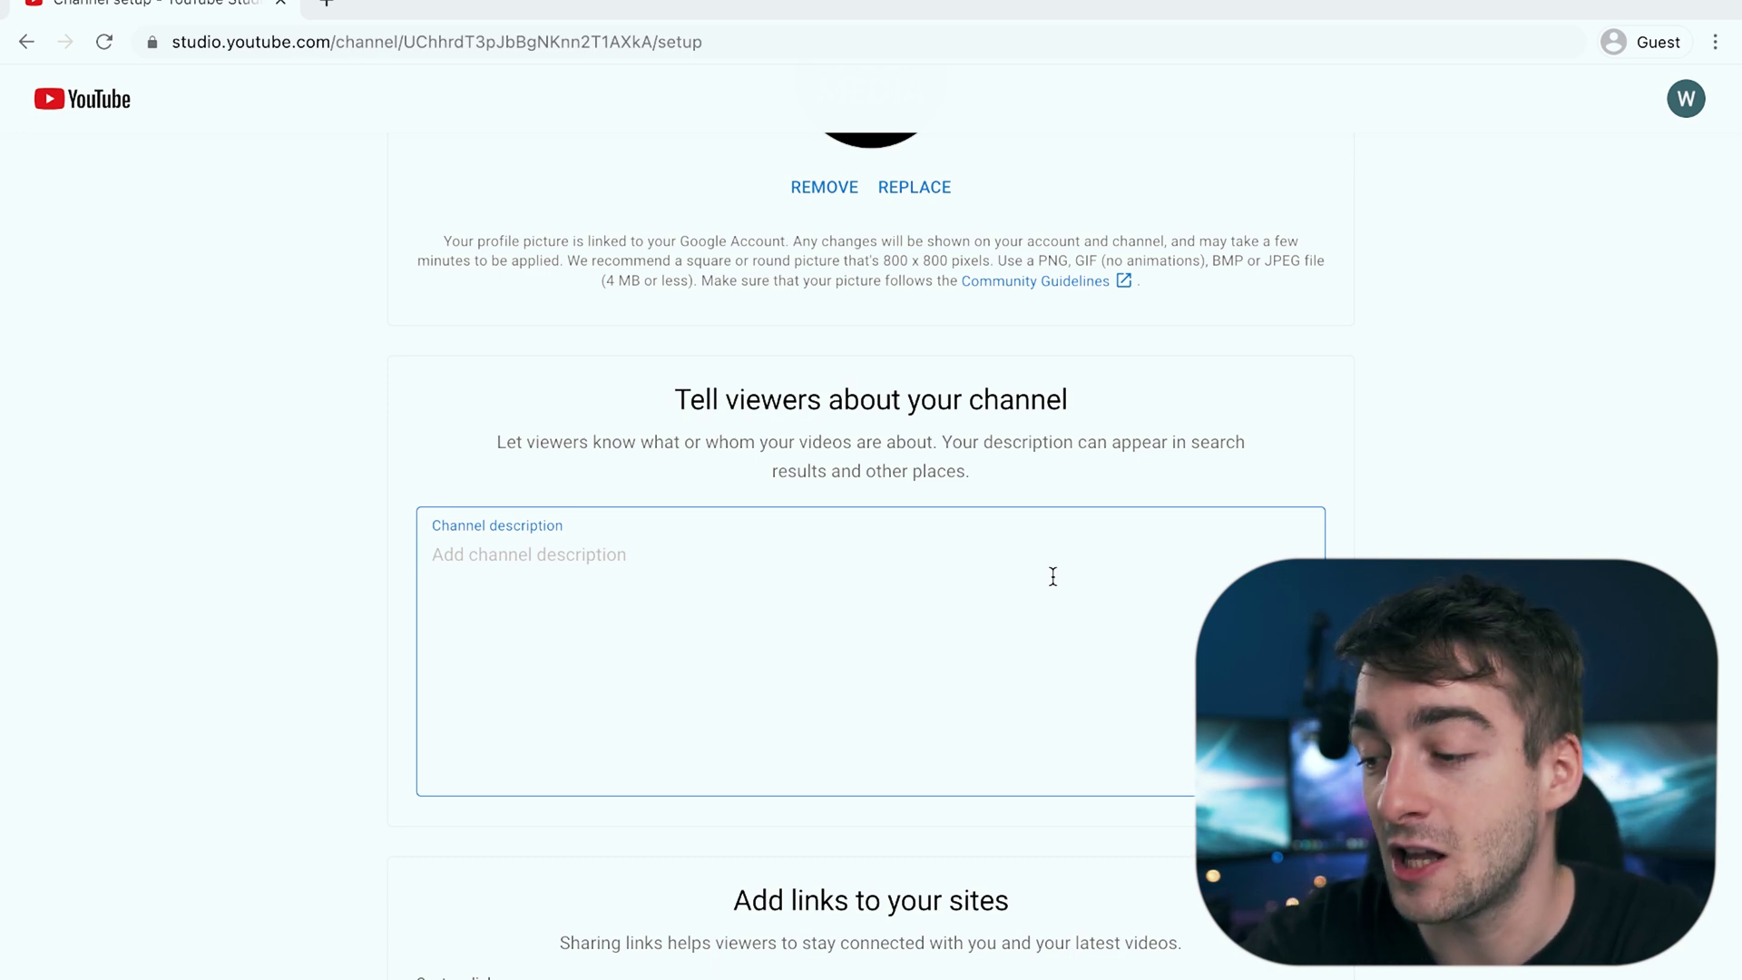
Step: Leave description and links empty and save and continue the channel setup
scroll(1052, 576, "down", 3)
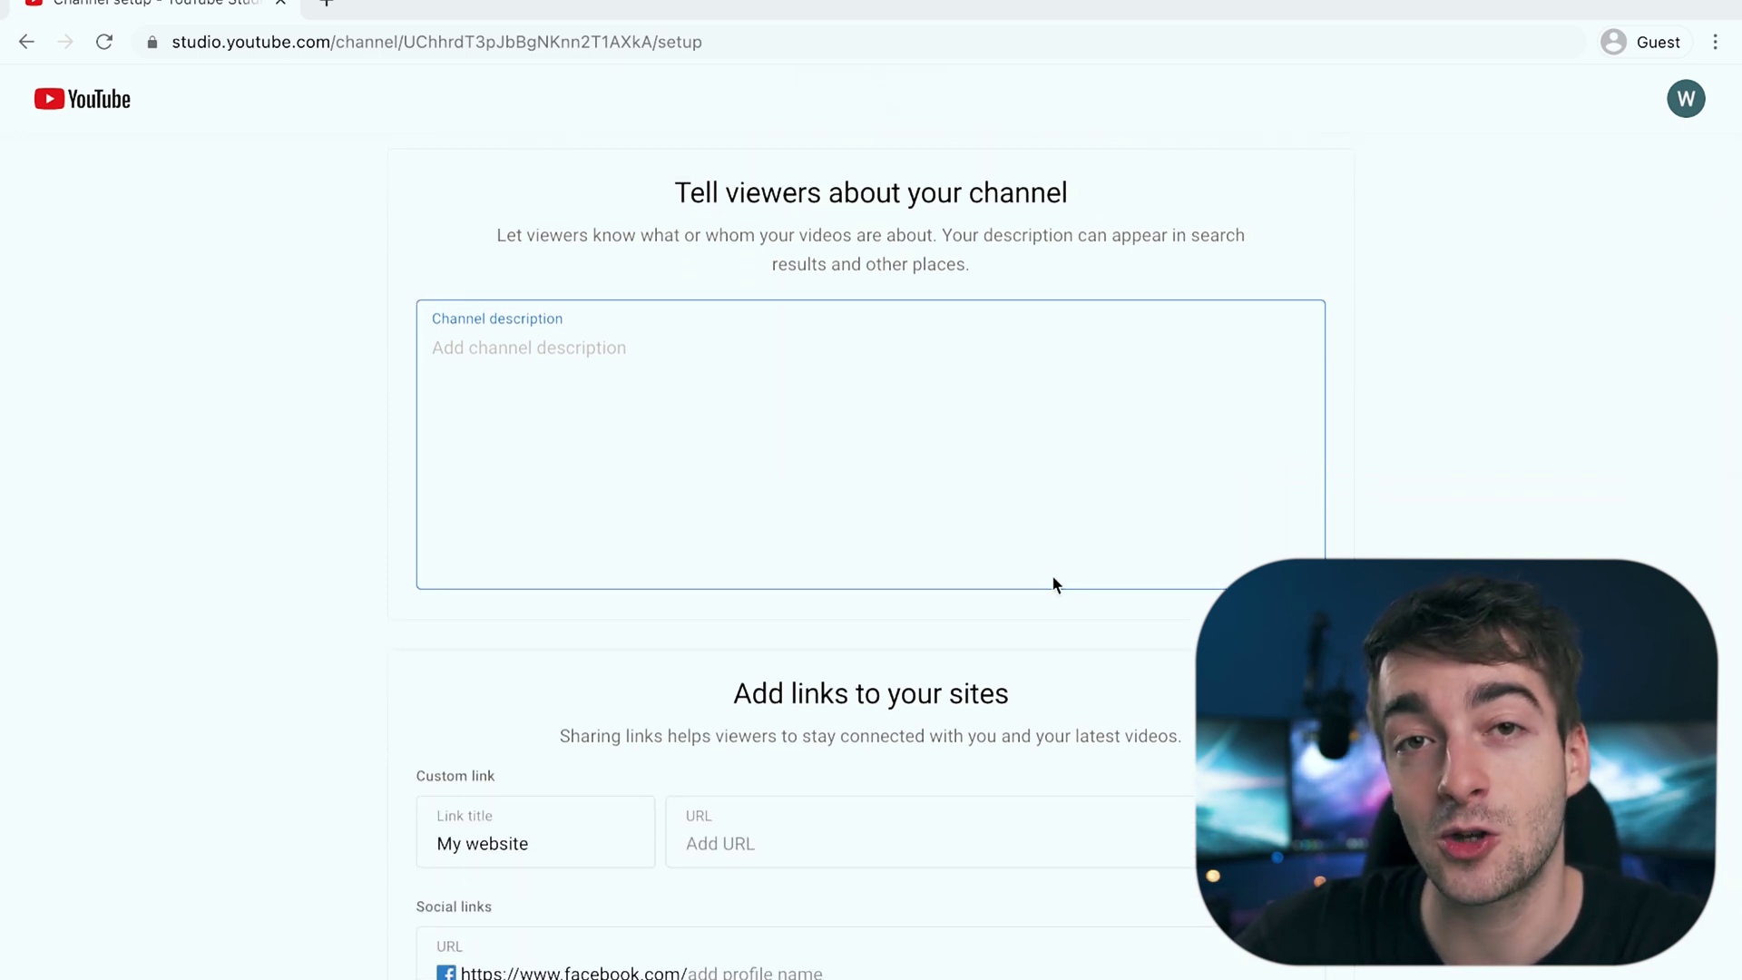
scroll(1052, 581, "down", 3)
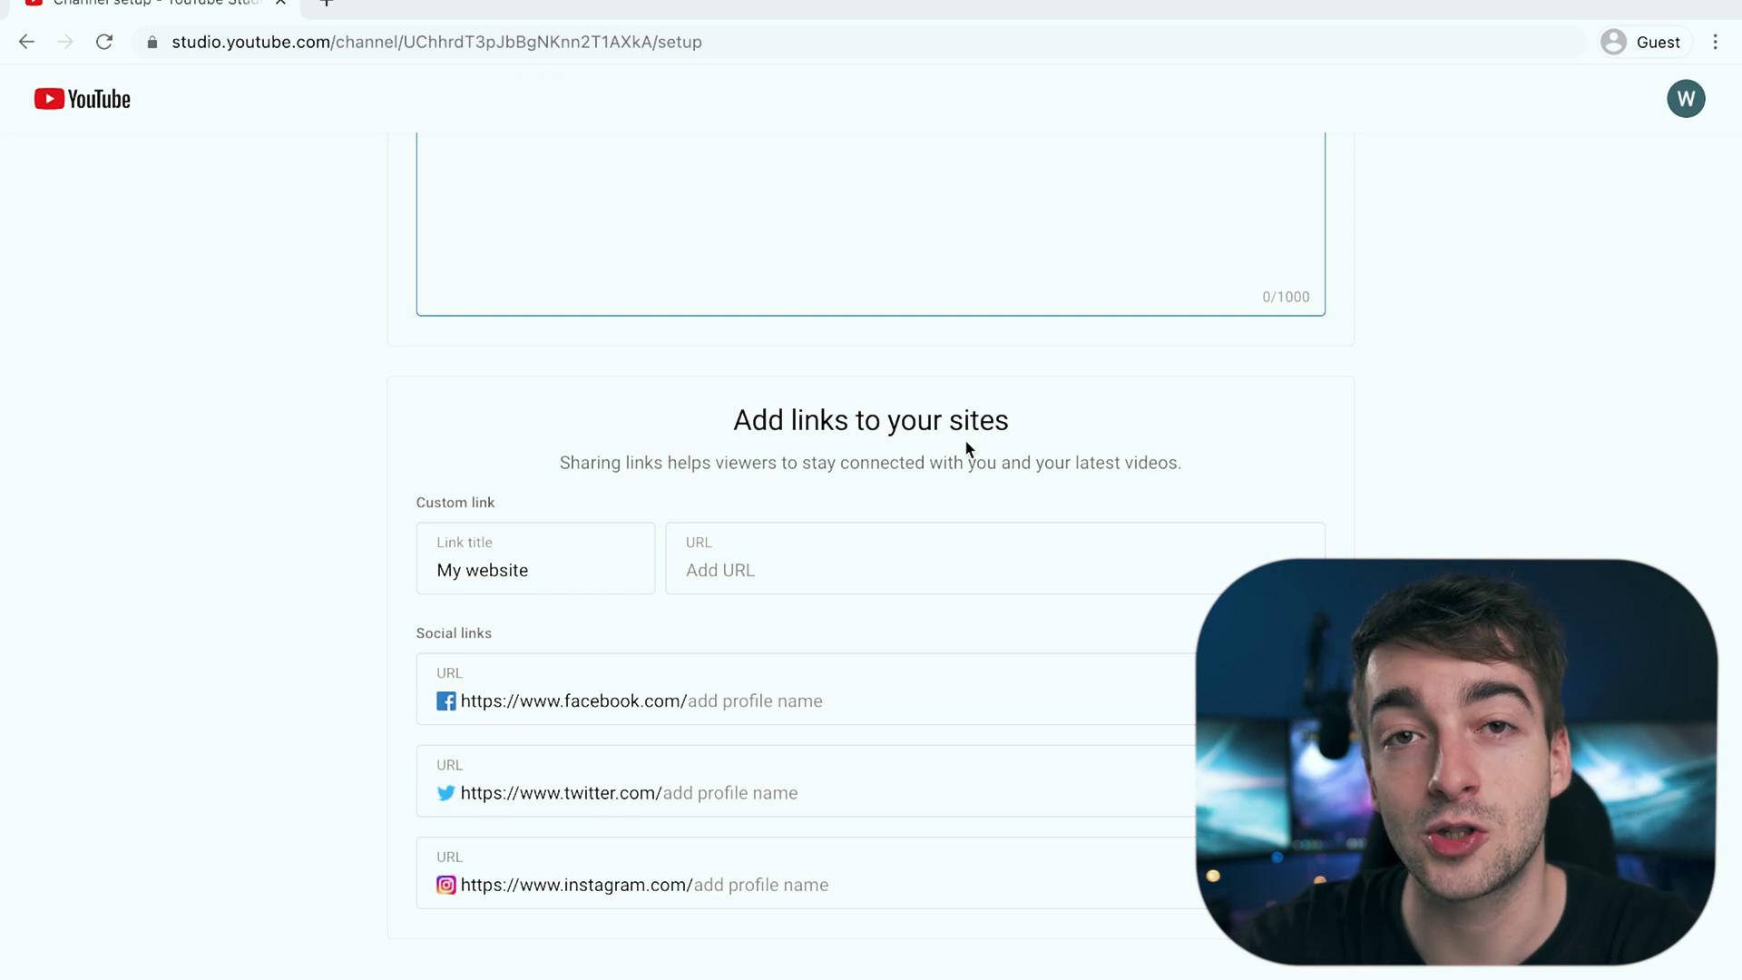
scroll(965, 439, "down", 1)
left_click(929, 939)
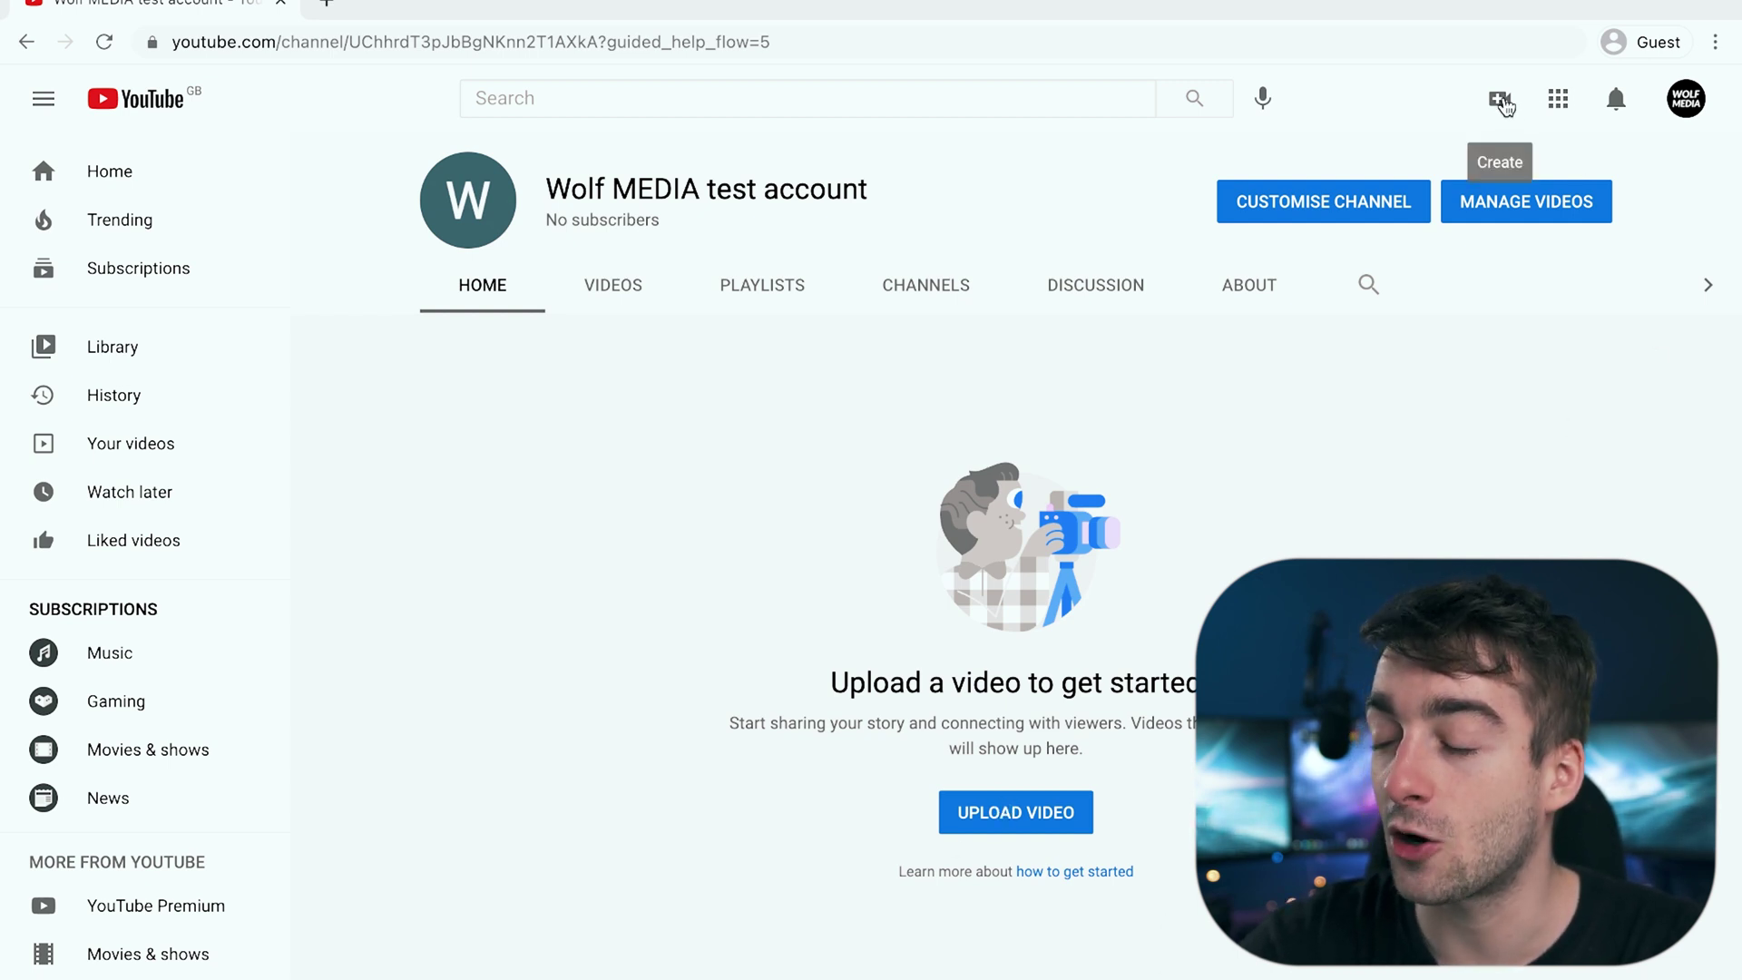
Step: Dismiss the Create menu and go to the Customise channel page
left_click(1501, 105)
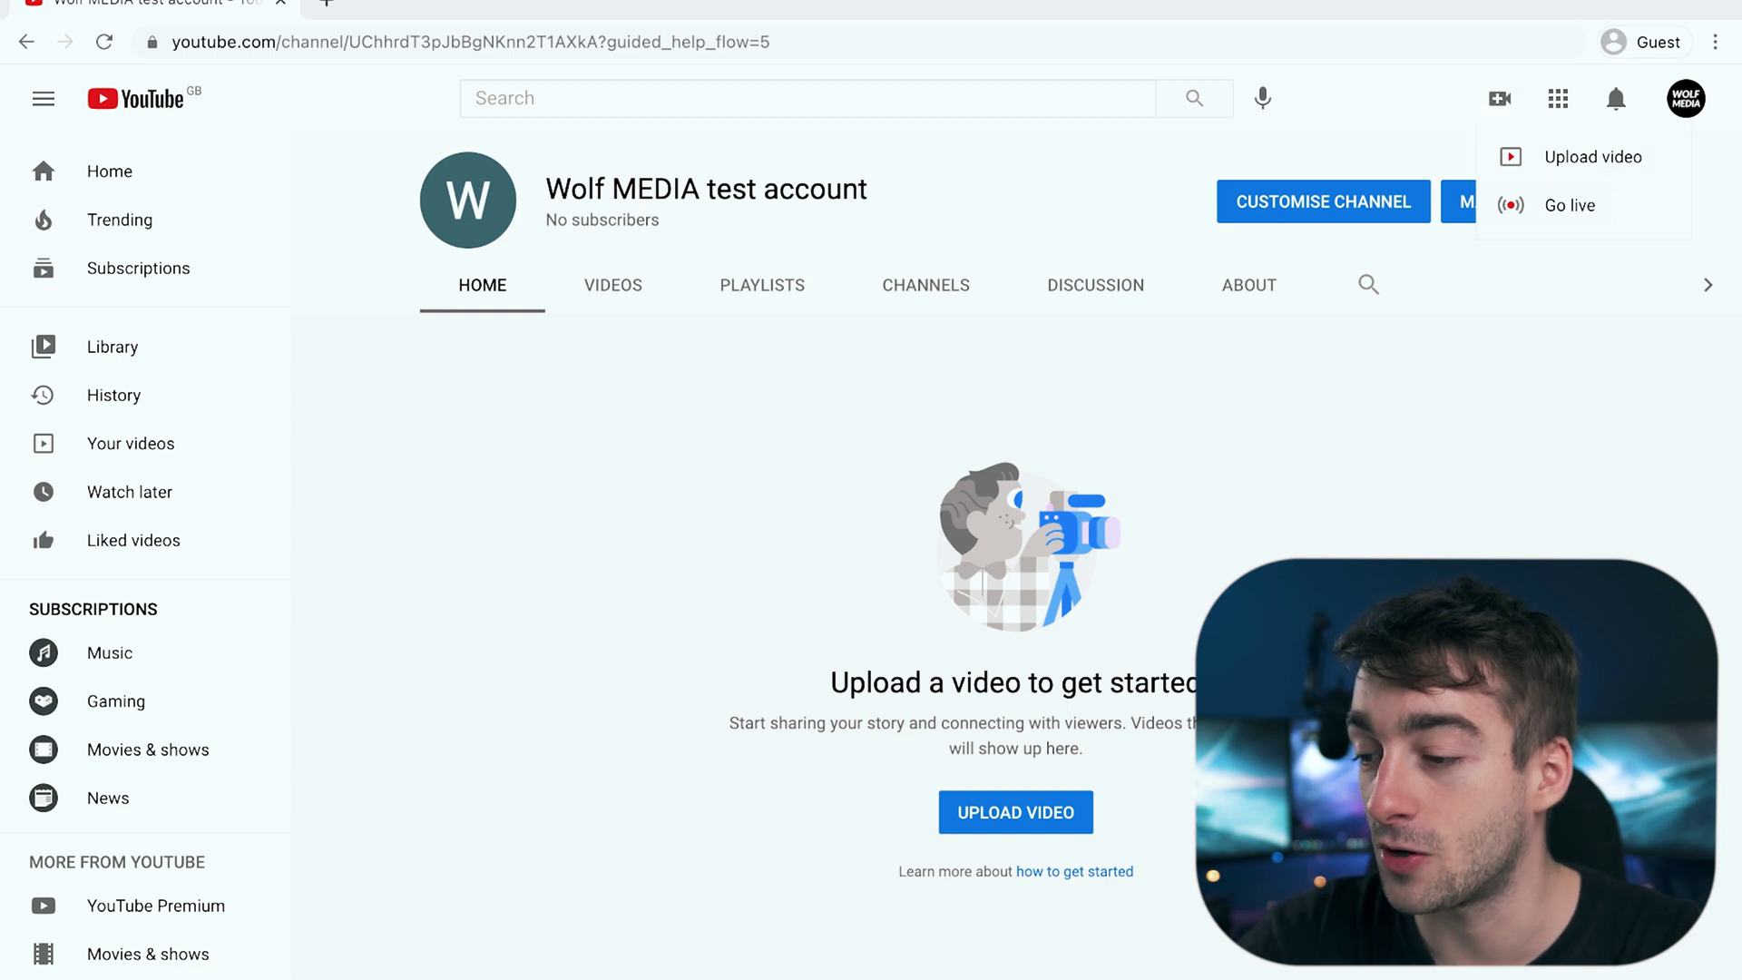
left_click(1593, 157)
left_click(1328, 201)
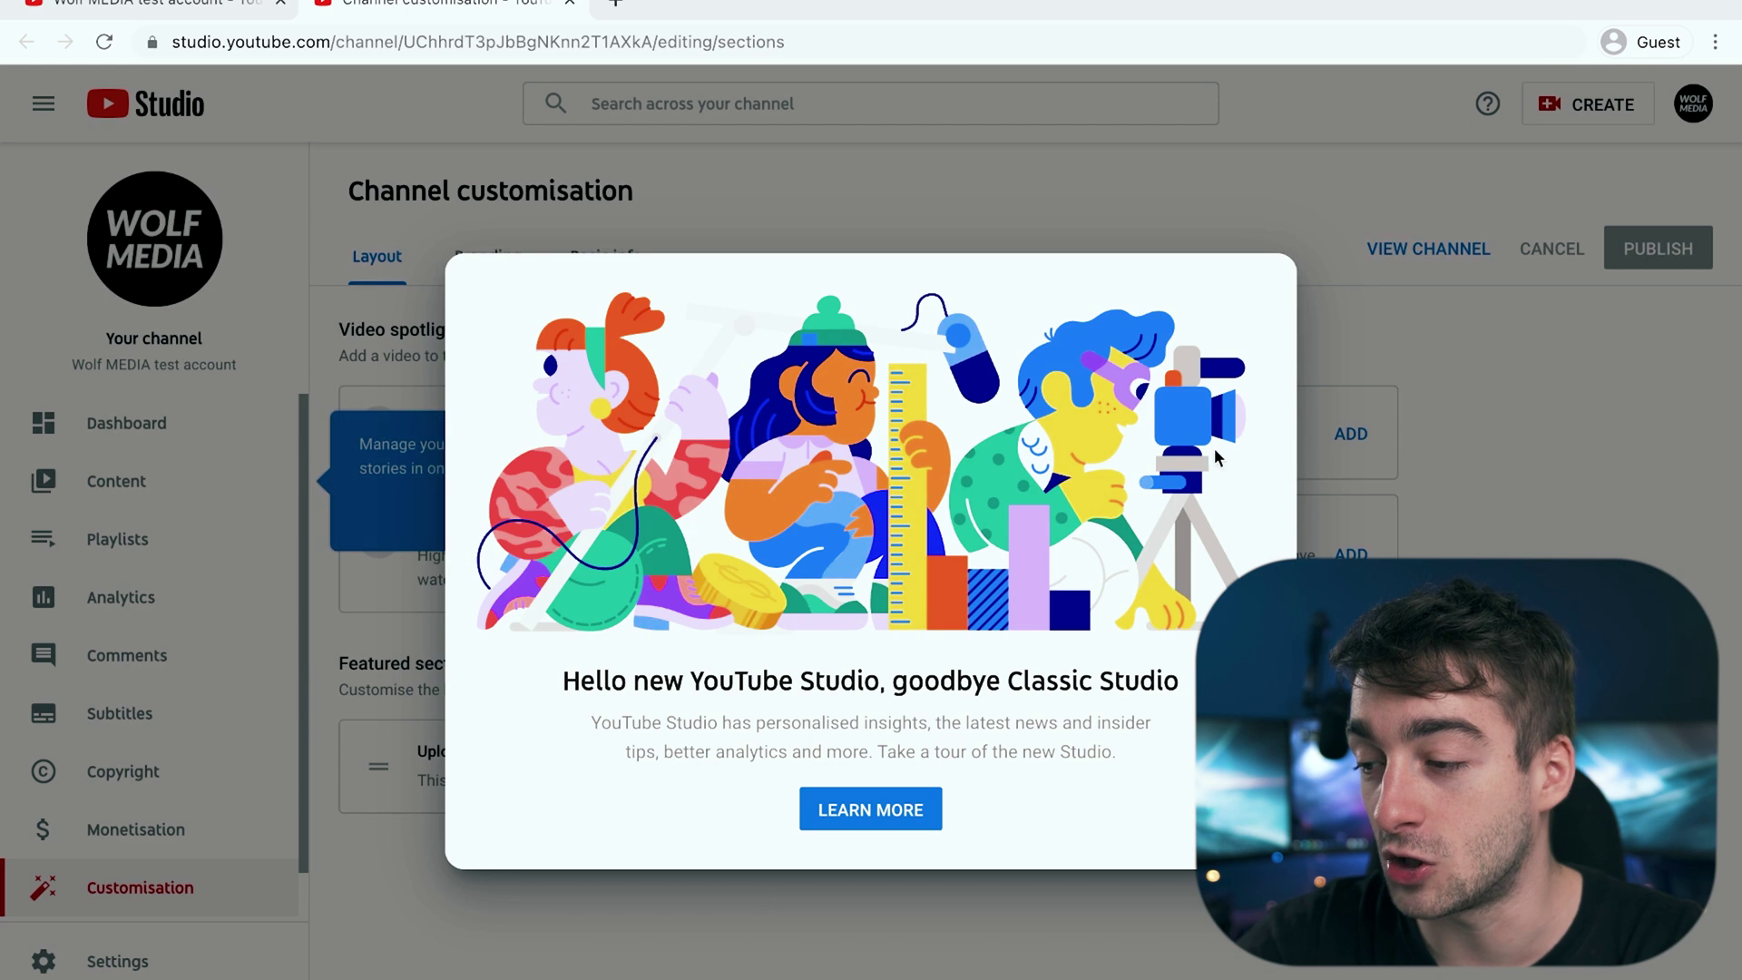
Step: View the new Studio info, dismiss both tips, and switch to the Branding tab
left_click(882, 798)
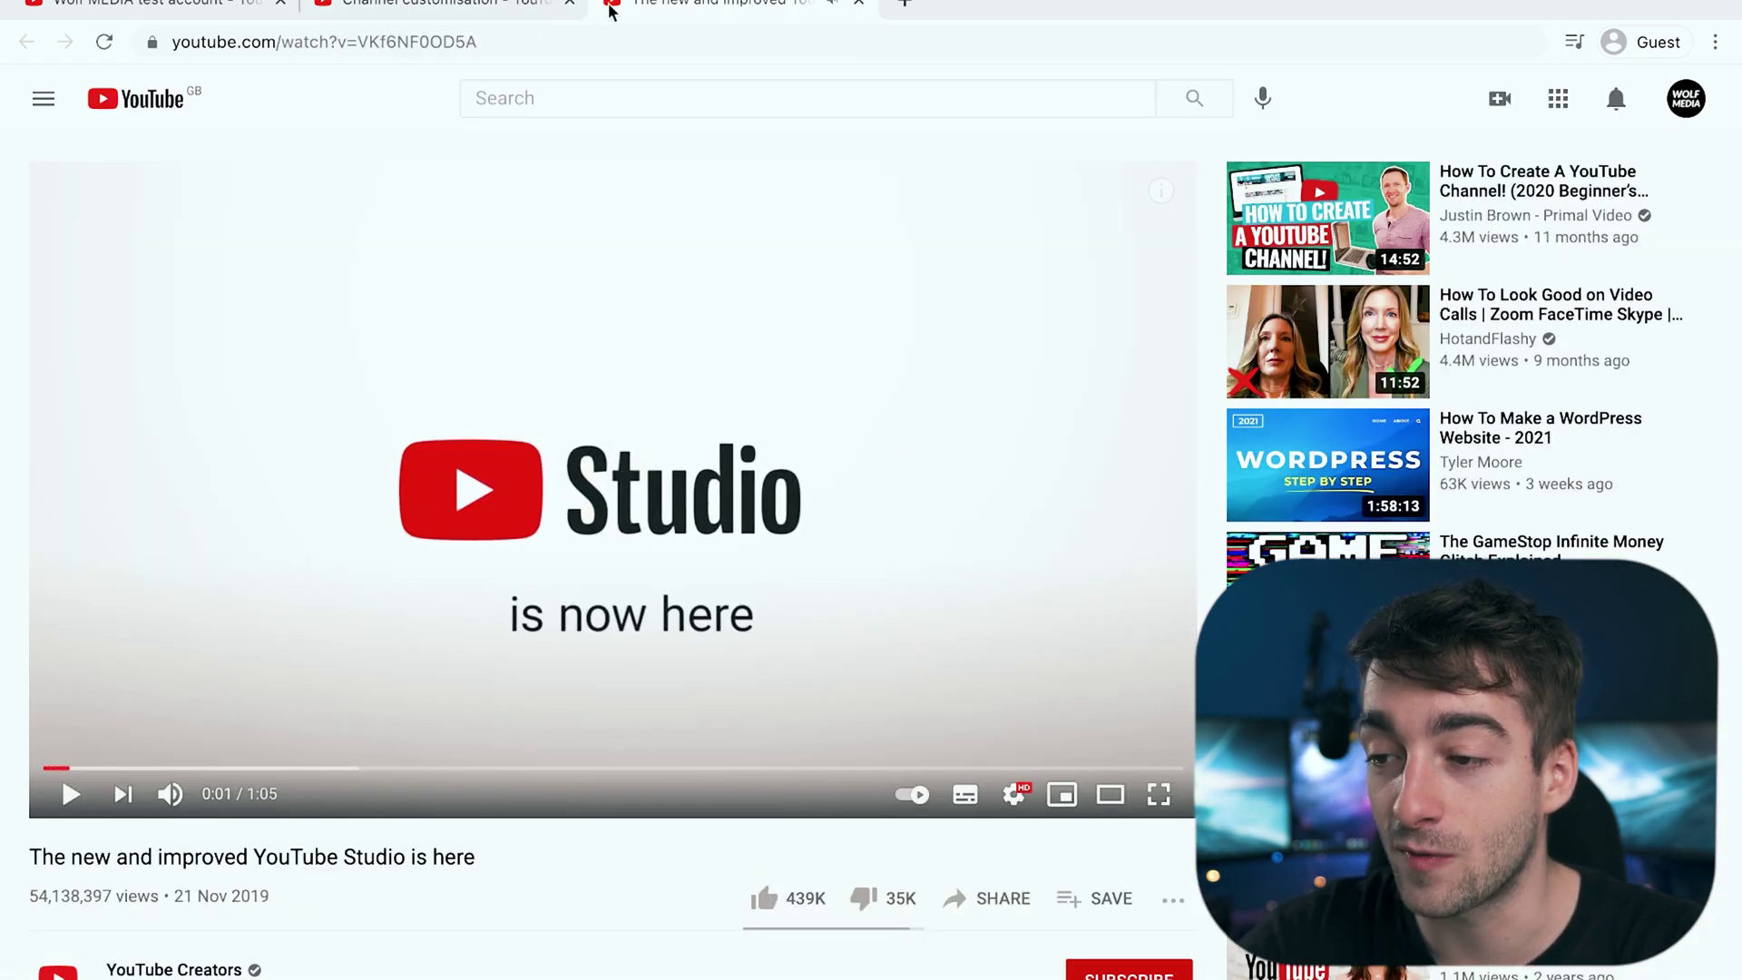
left_click(519, 7)
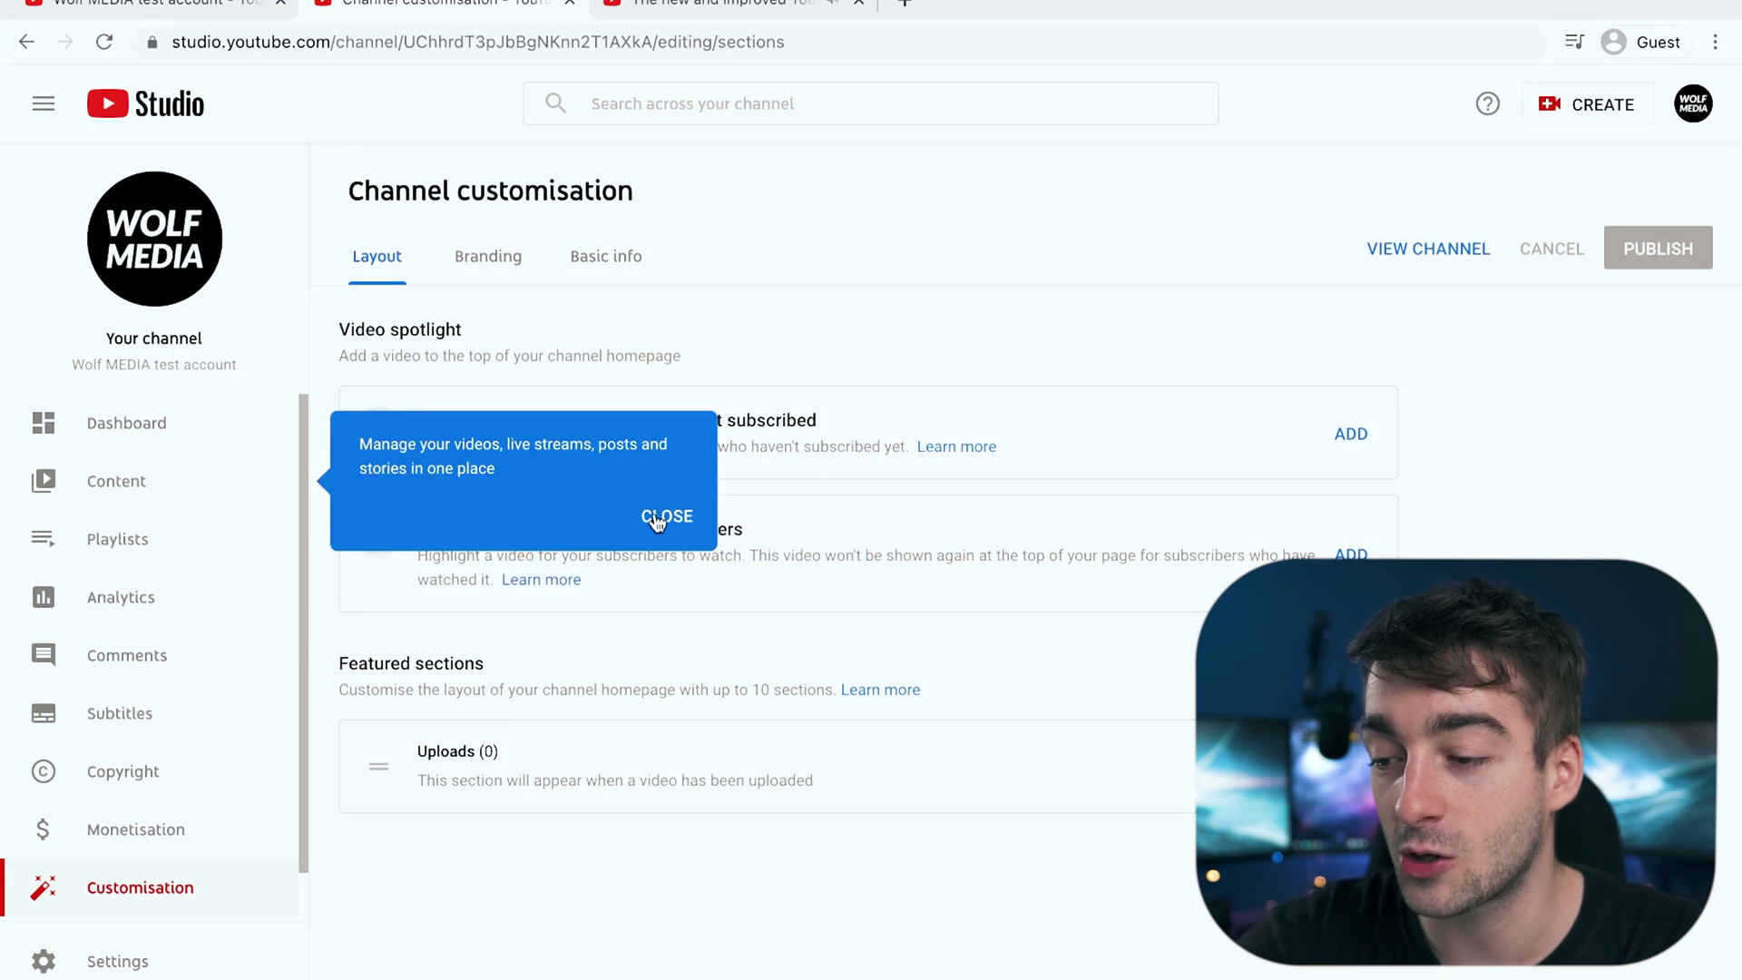
left_click(662, 515)
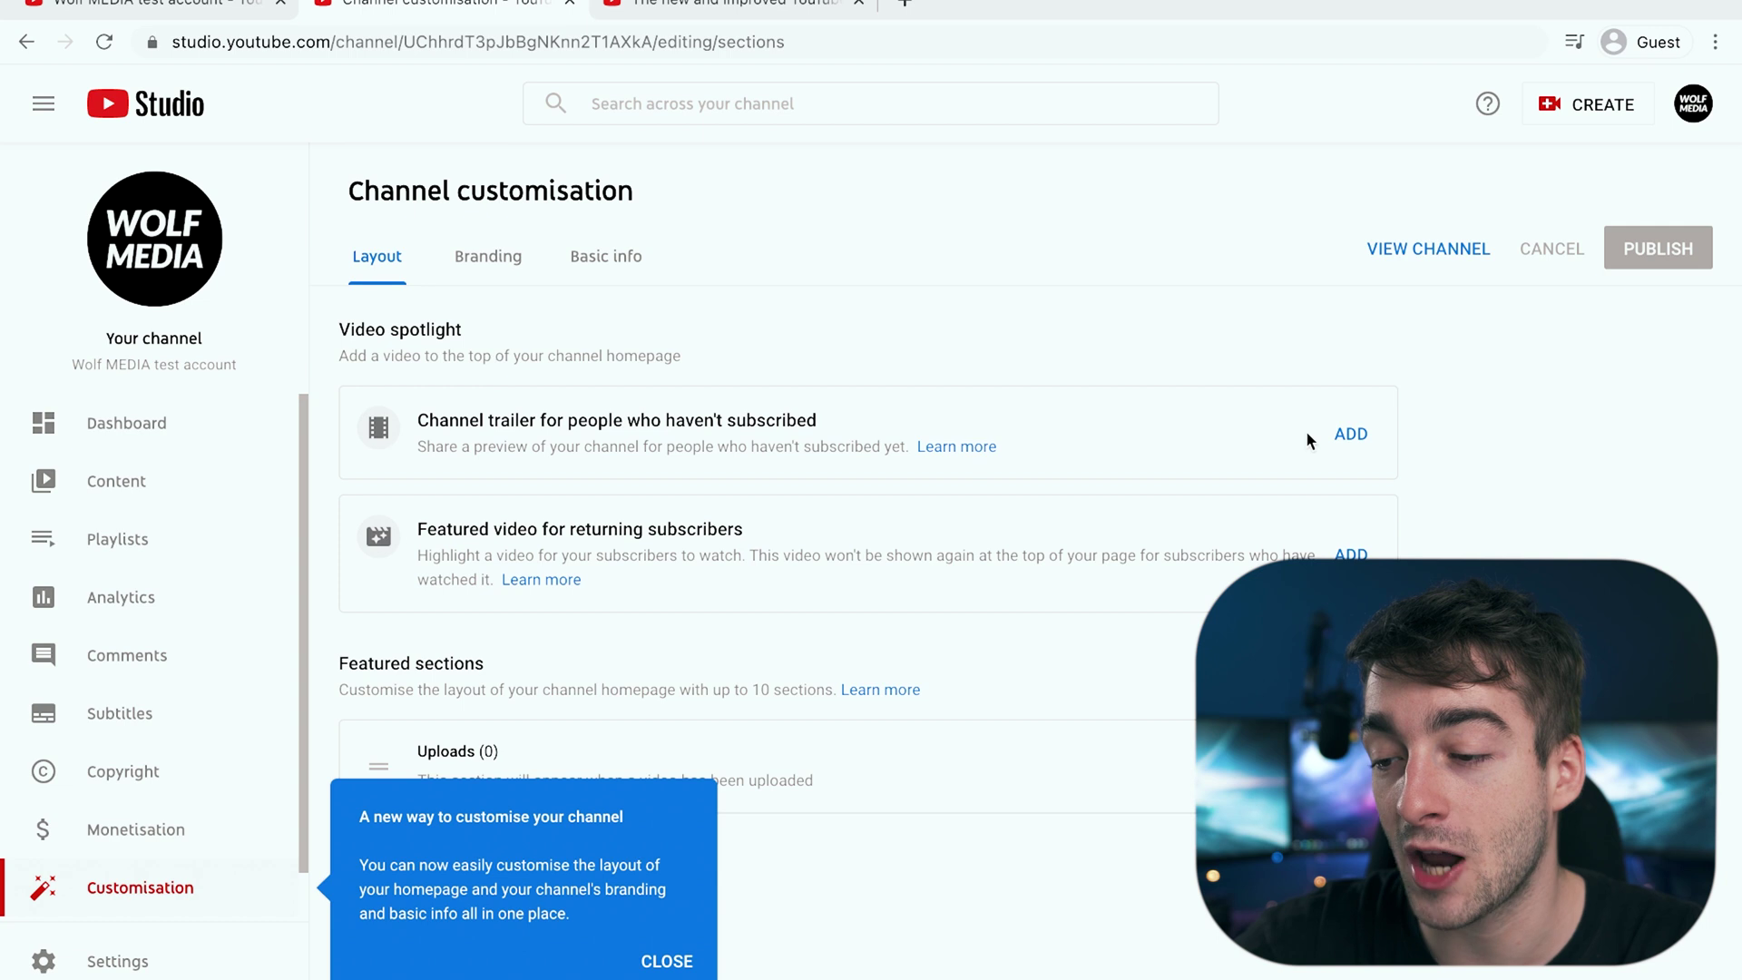
left_click(666, 963)
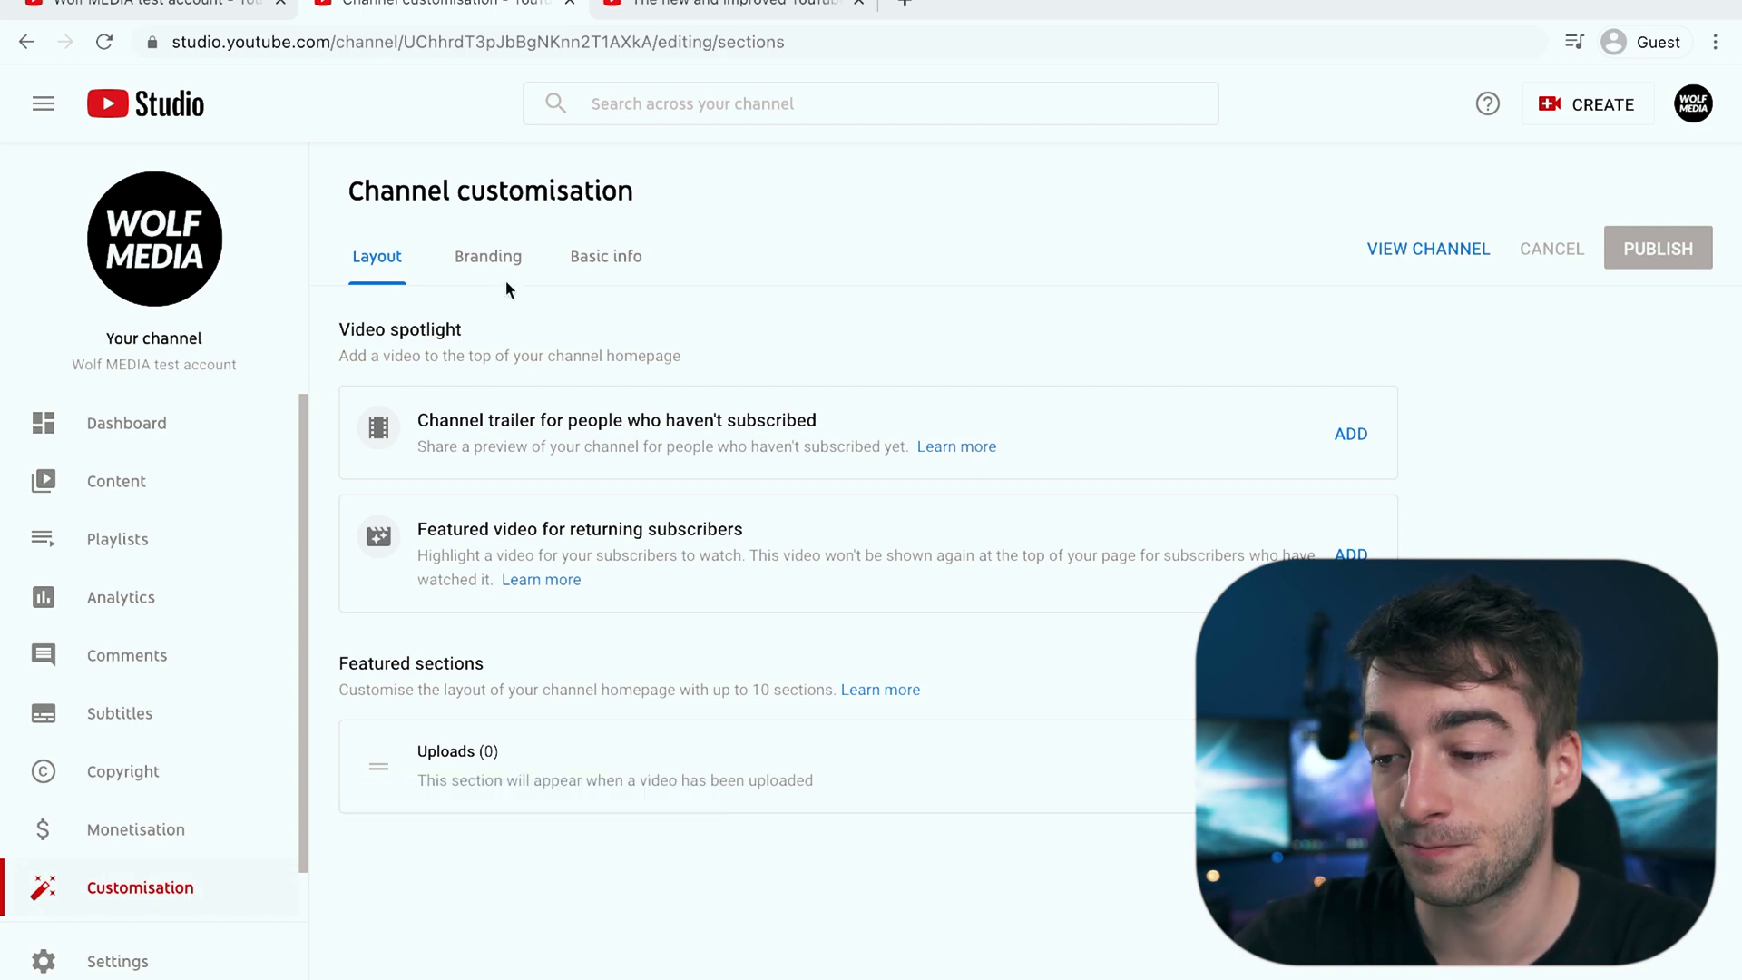
left_click(481, 262)
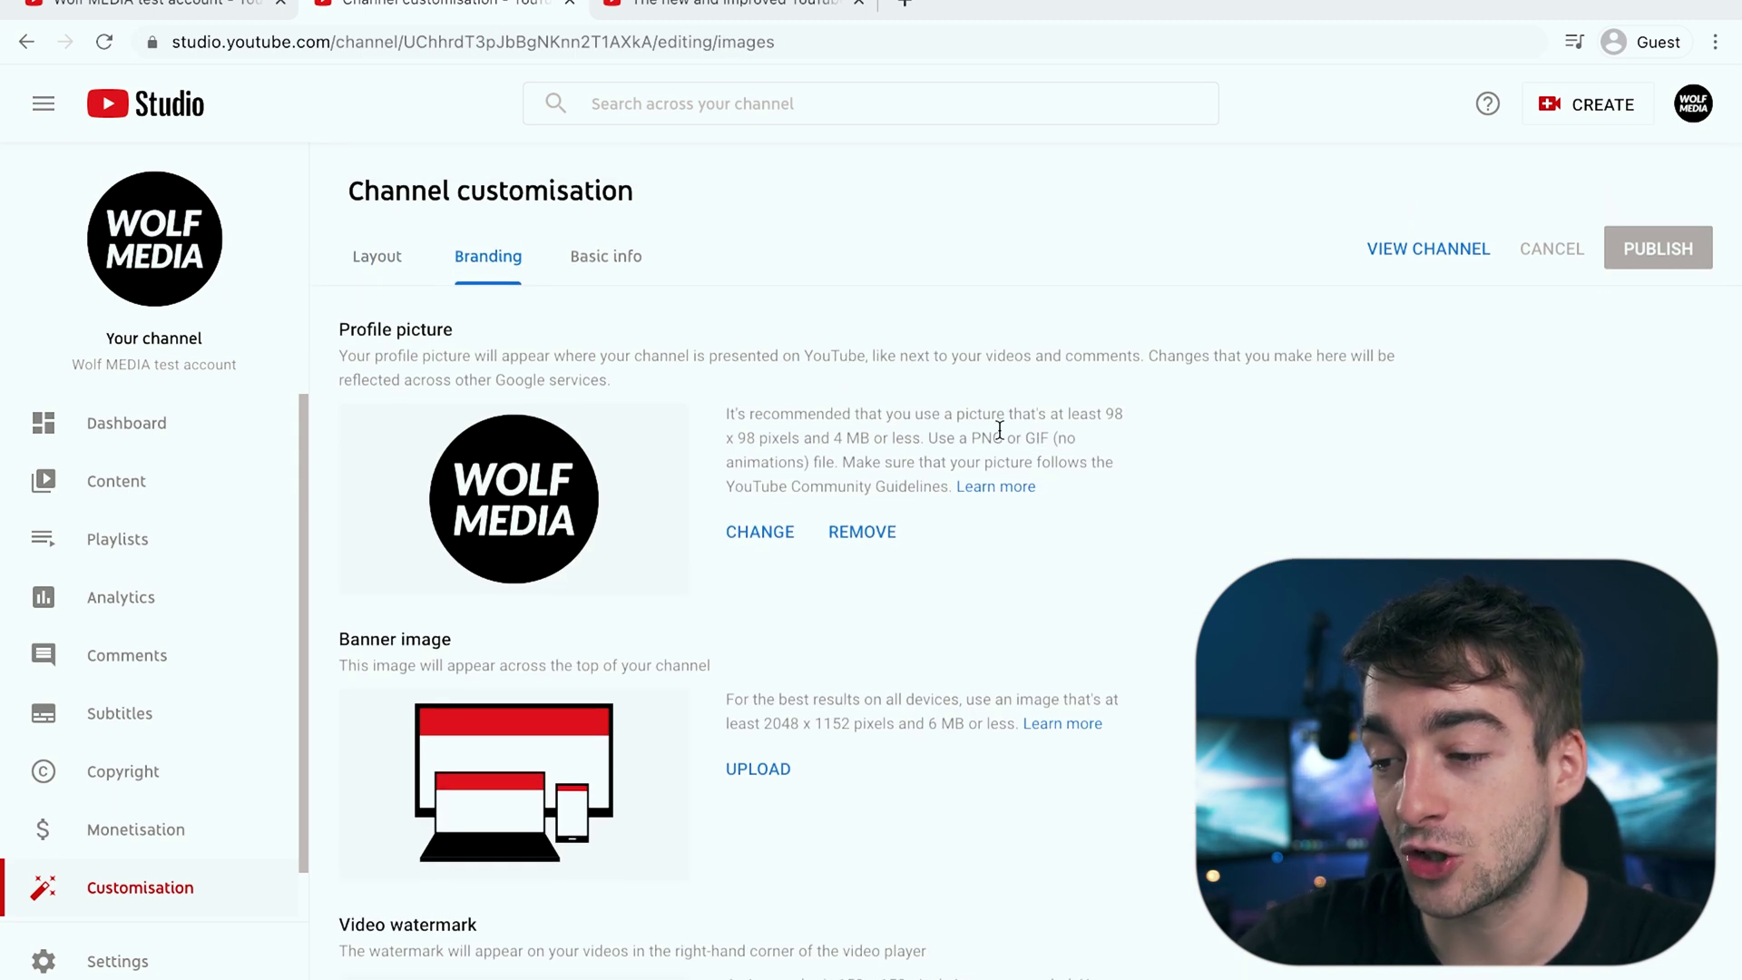
Step: Review the Branding tab, then switch to and review Basic info
scroll(998, 429, "down", 2)
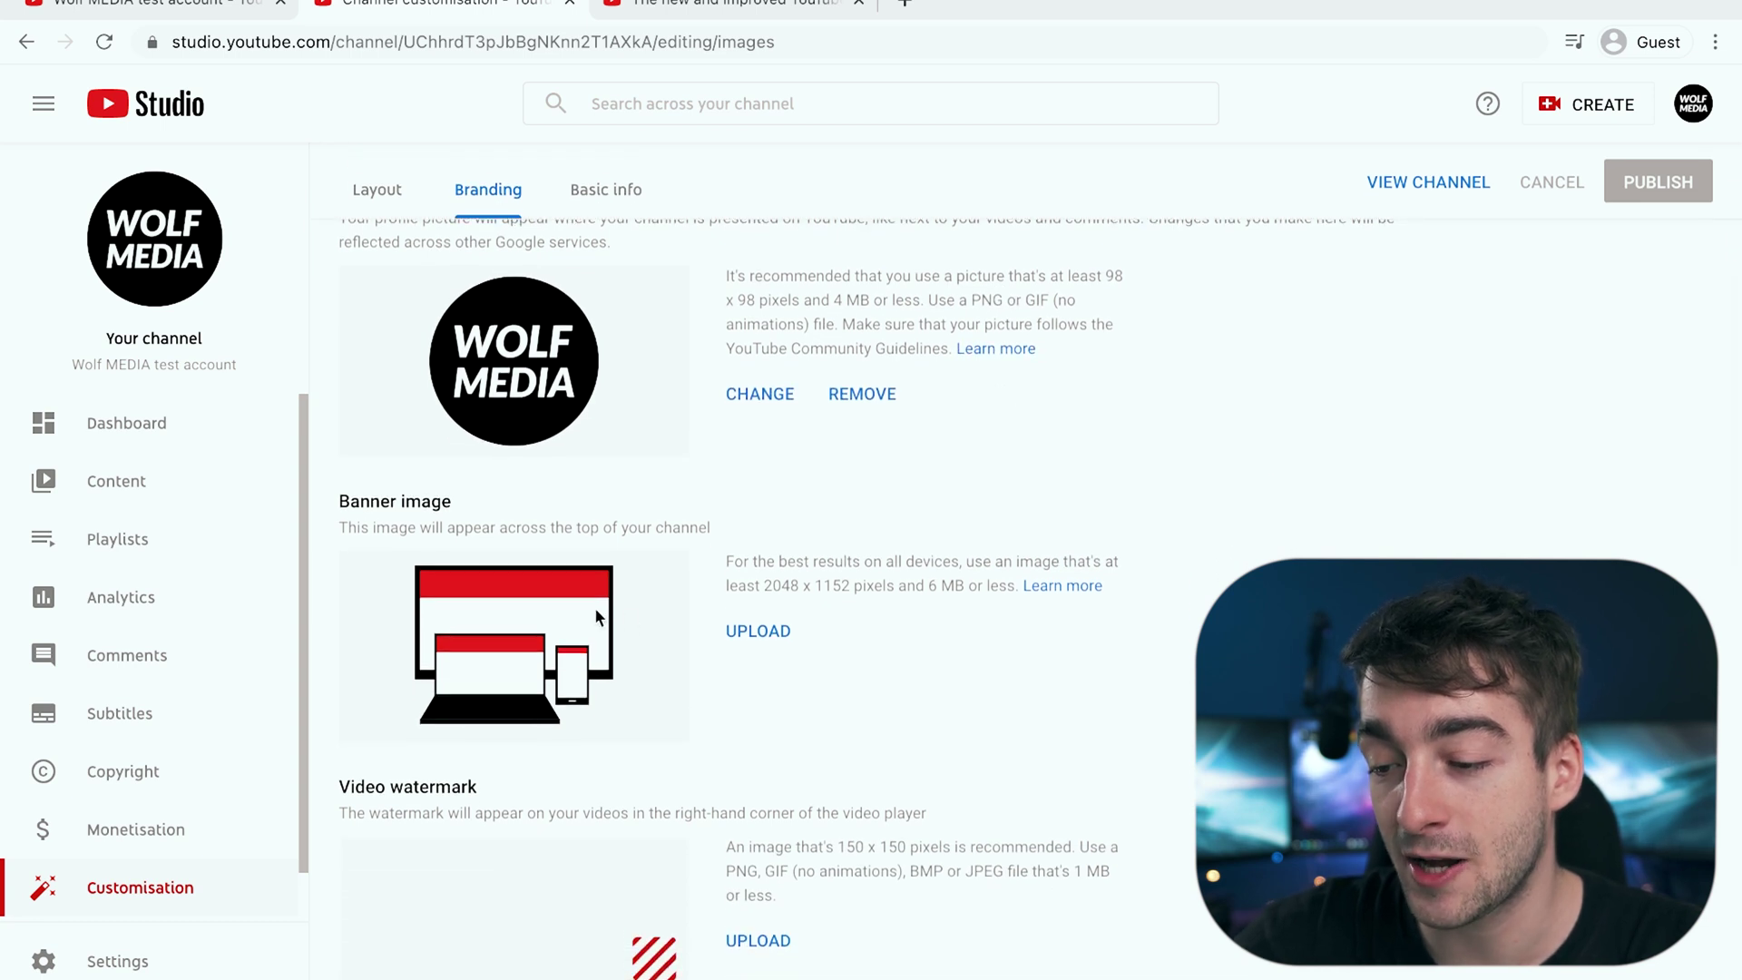
scroll(599, 828, "up", 2)
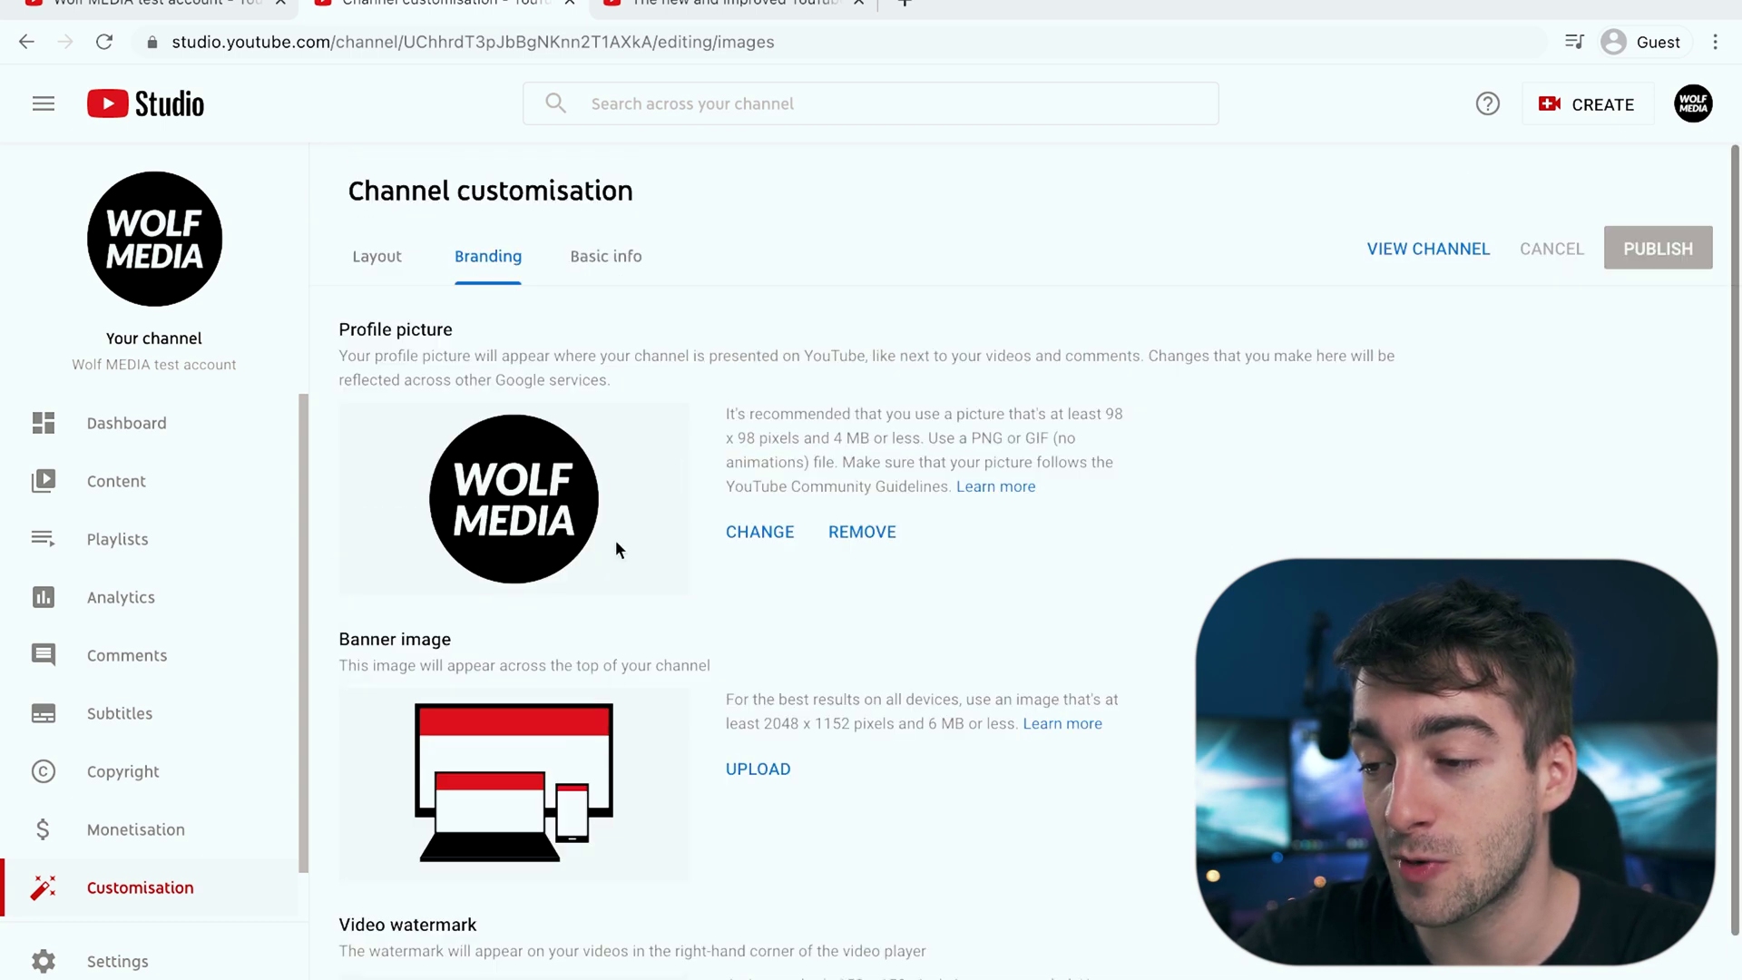
left_click(622, 262)
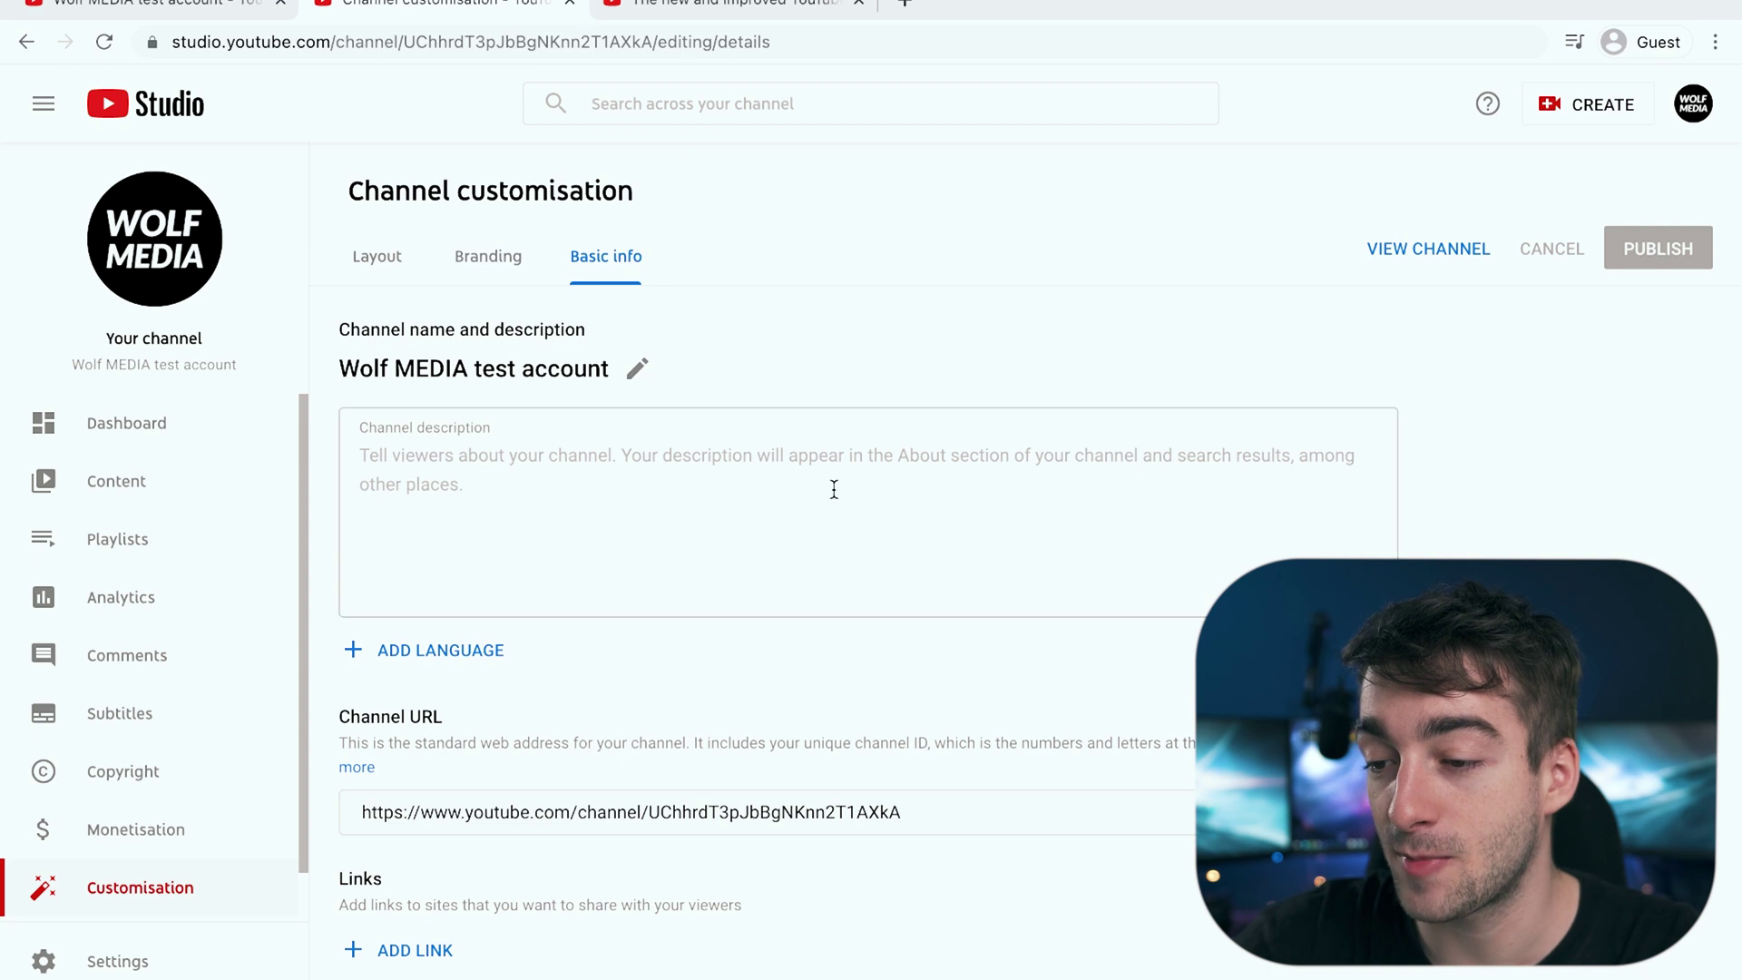
scroll(834, 488, "down", 2)
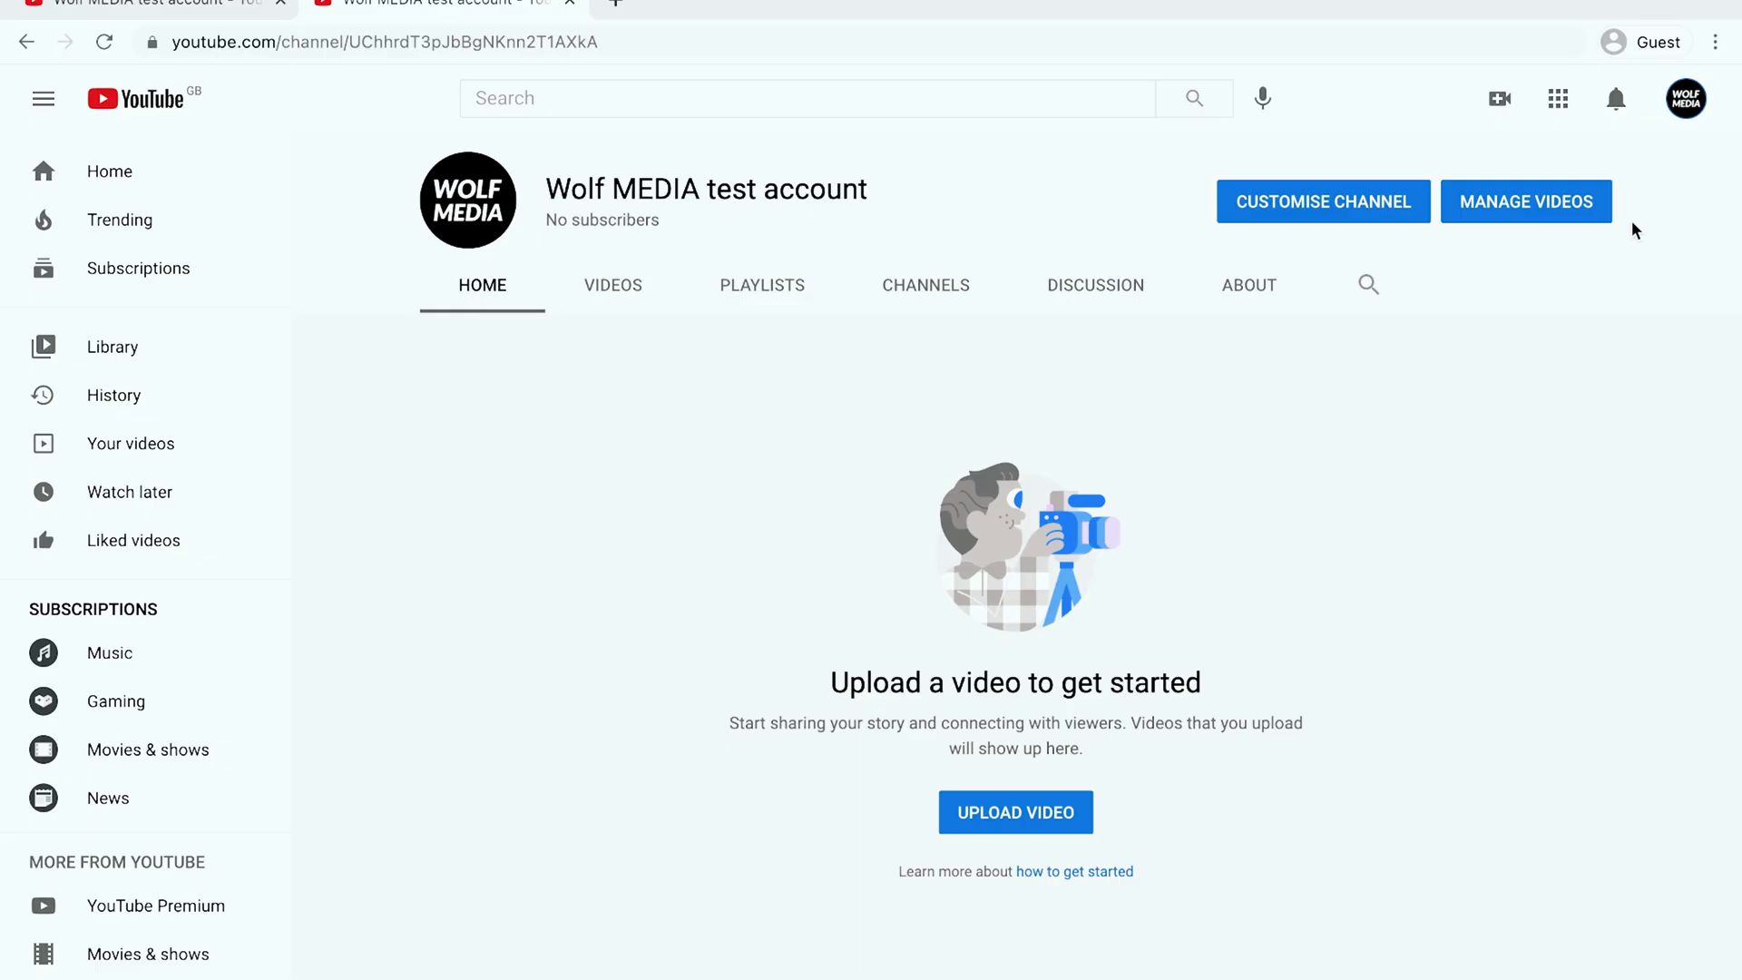
Step: From the avatar menu's Settings, go to adding or removing channel managers
left_click(1691, 107)
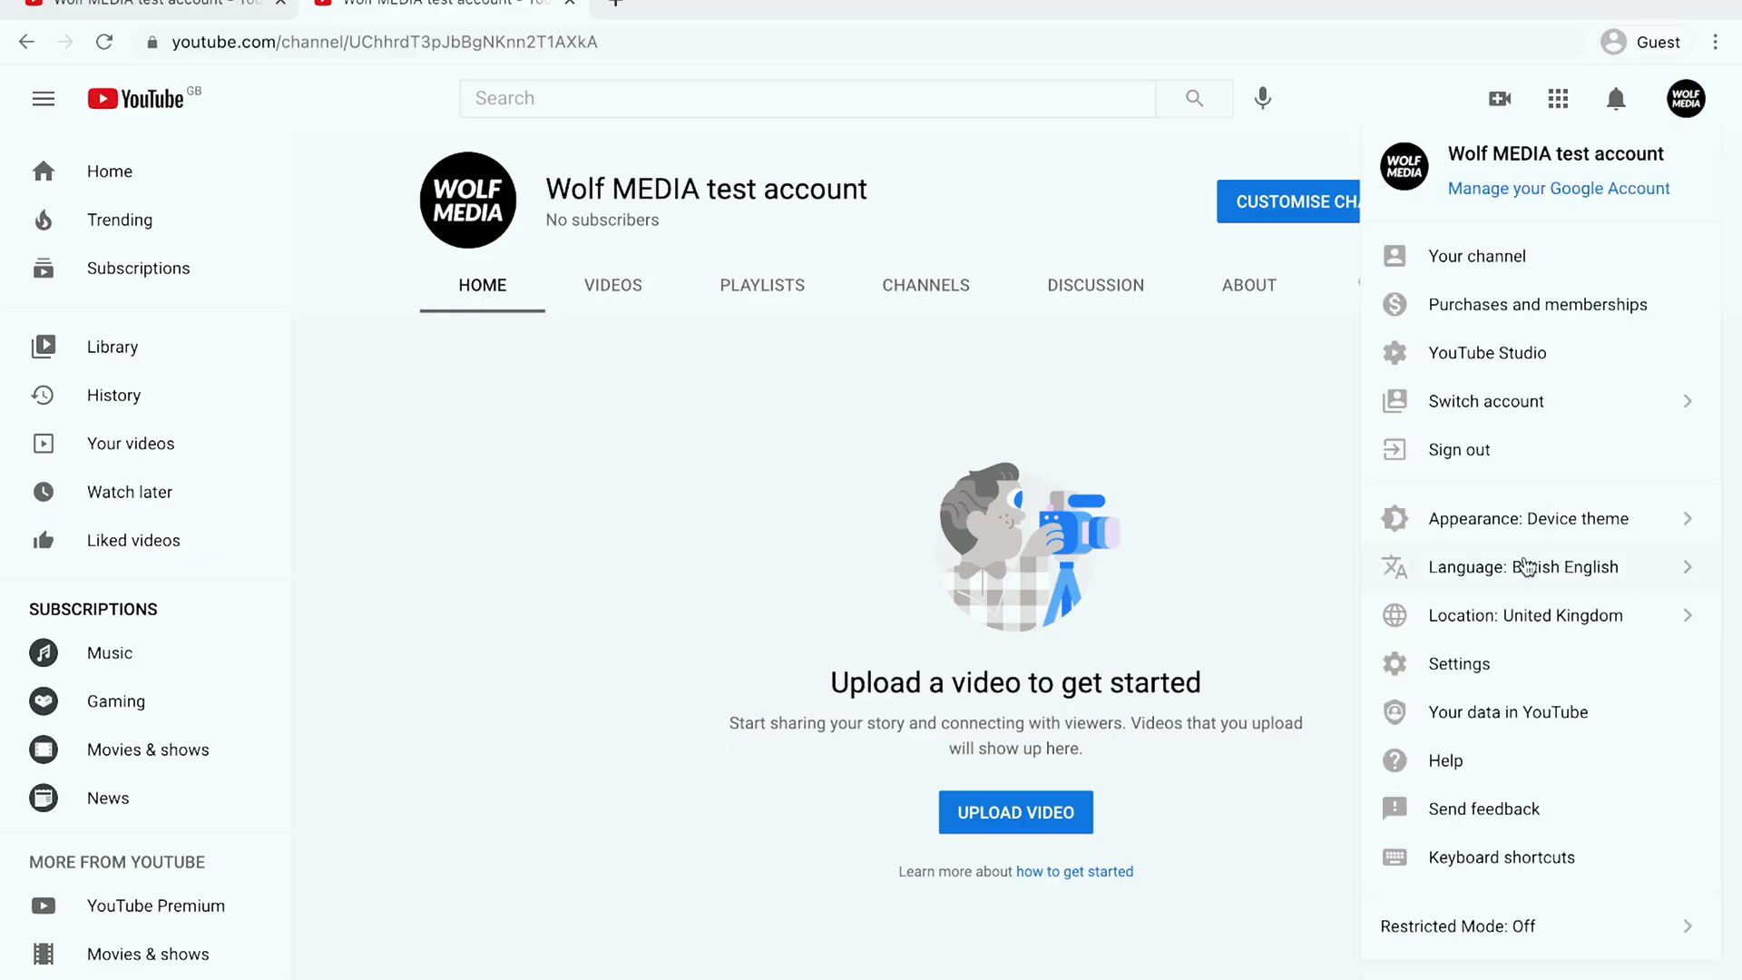
left_click(1530, 672)
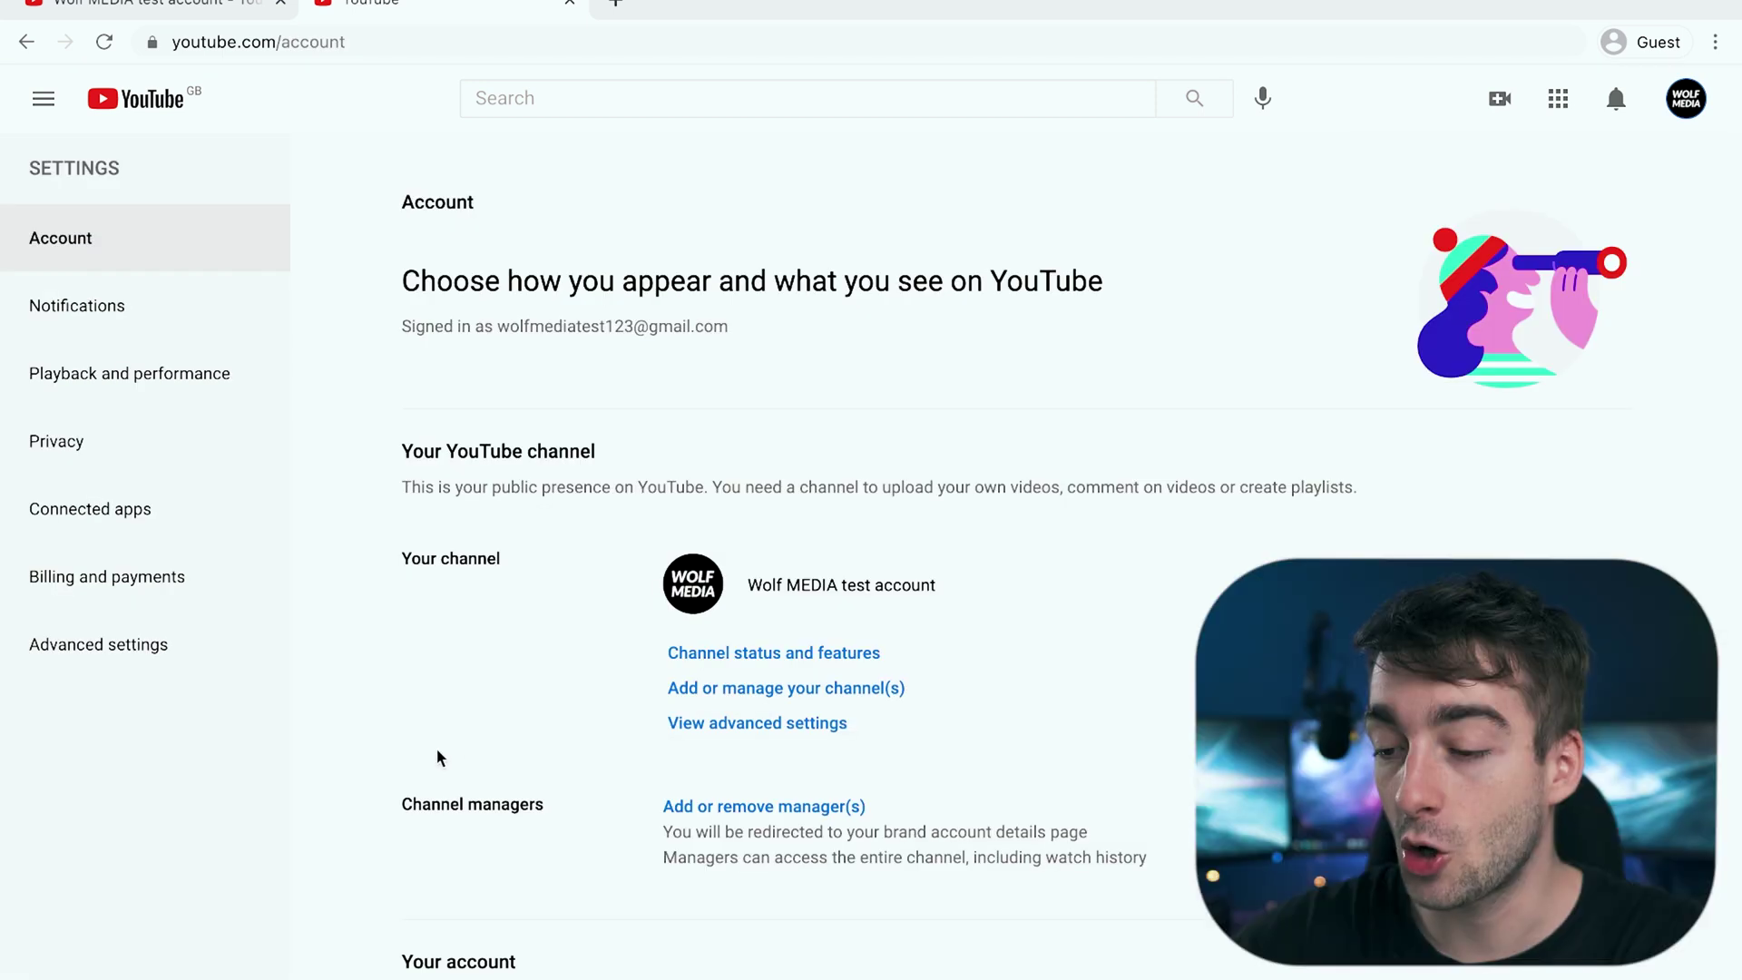
left_click(716, 807)
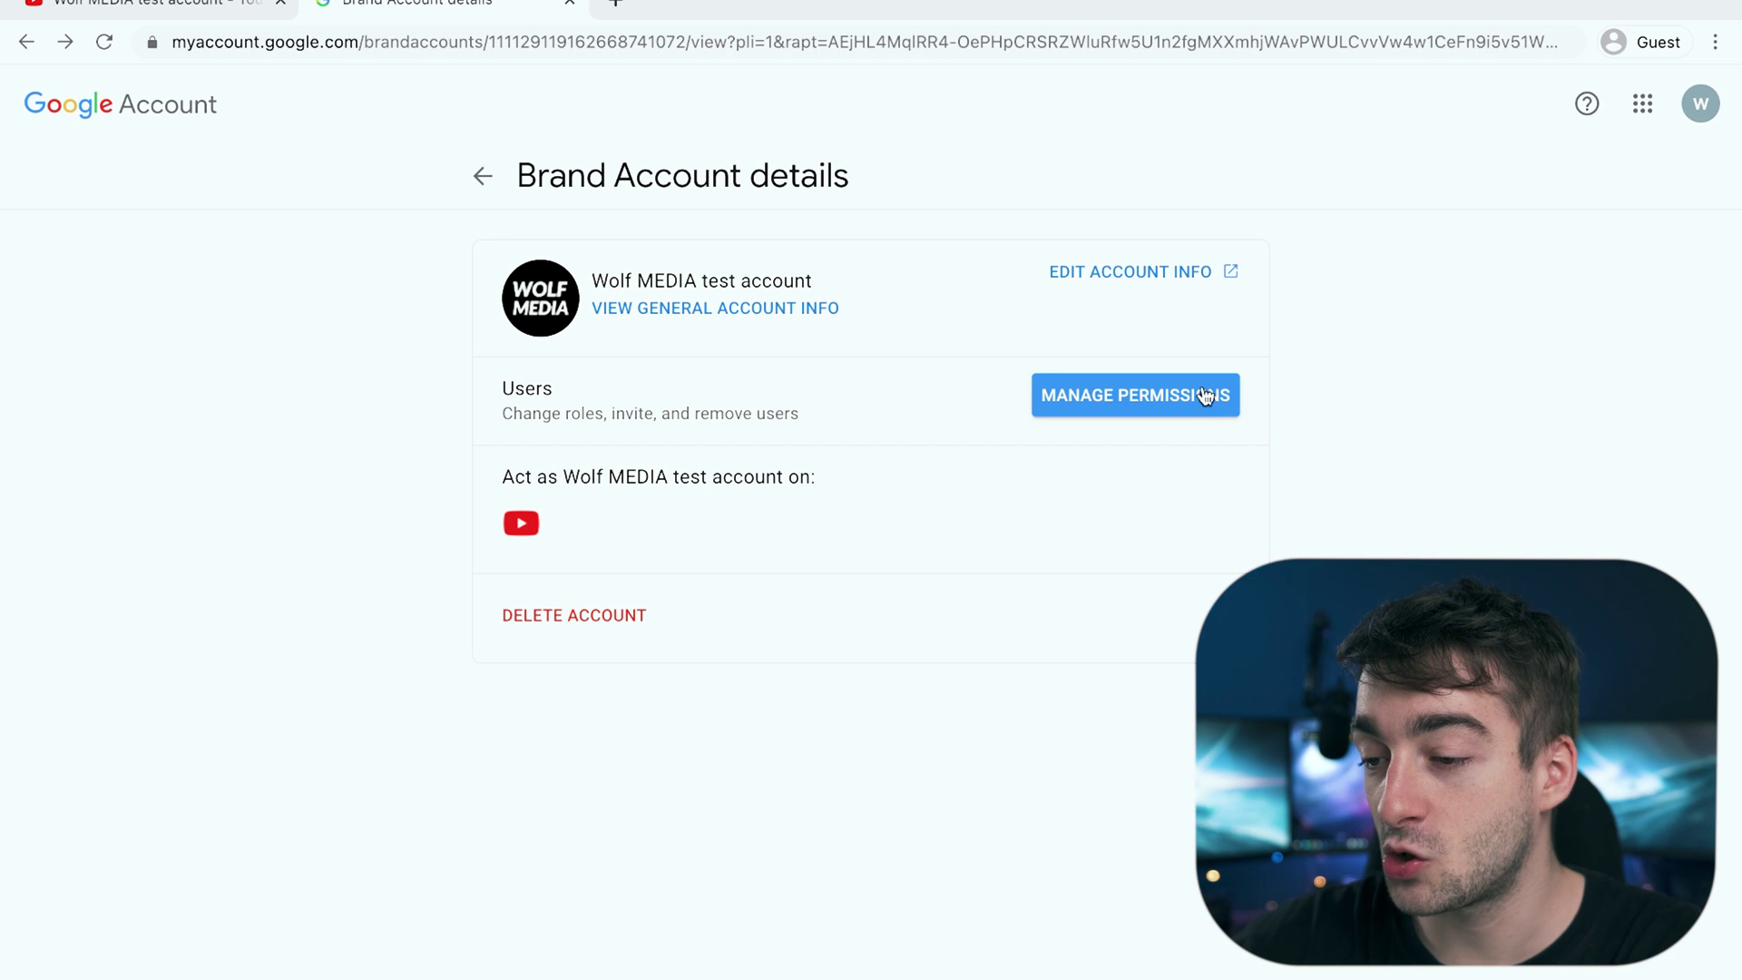
Step: In Manage permissions, add a new user by pasting their e-mail address, with the Manager role
left_click(1177, 397)
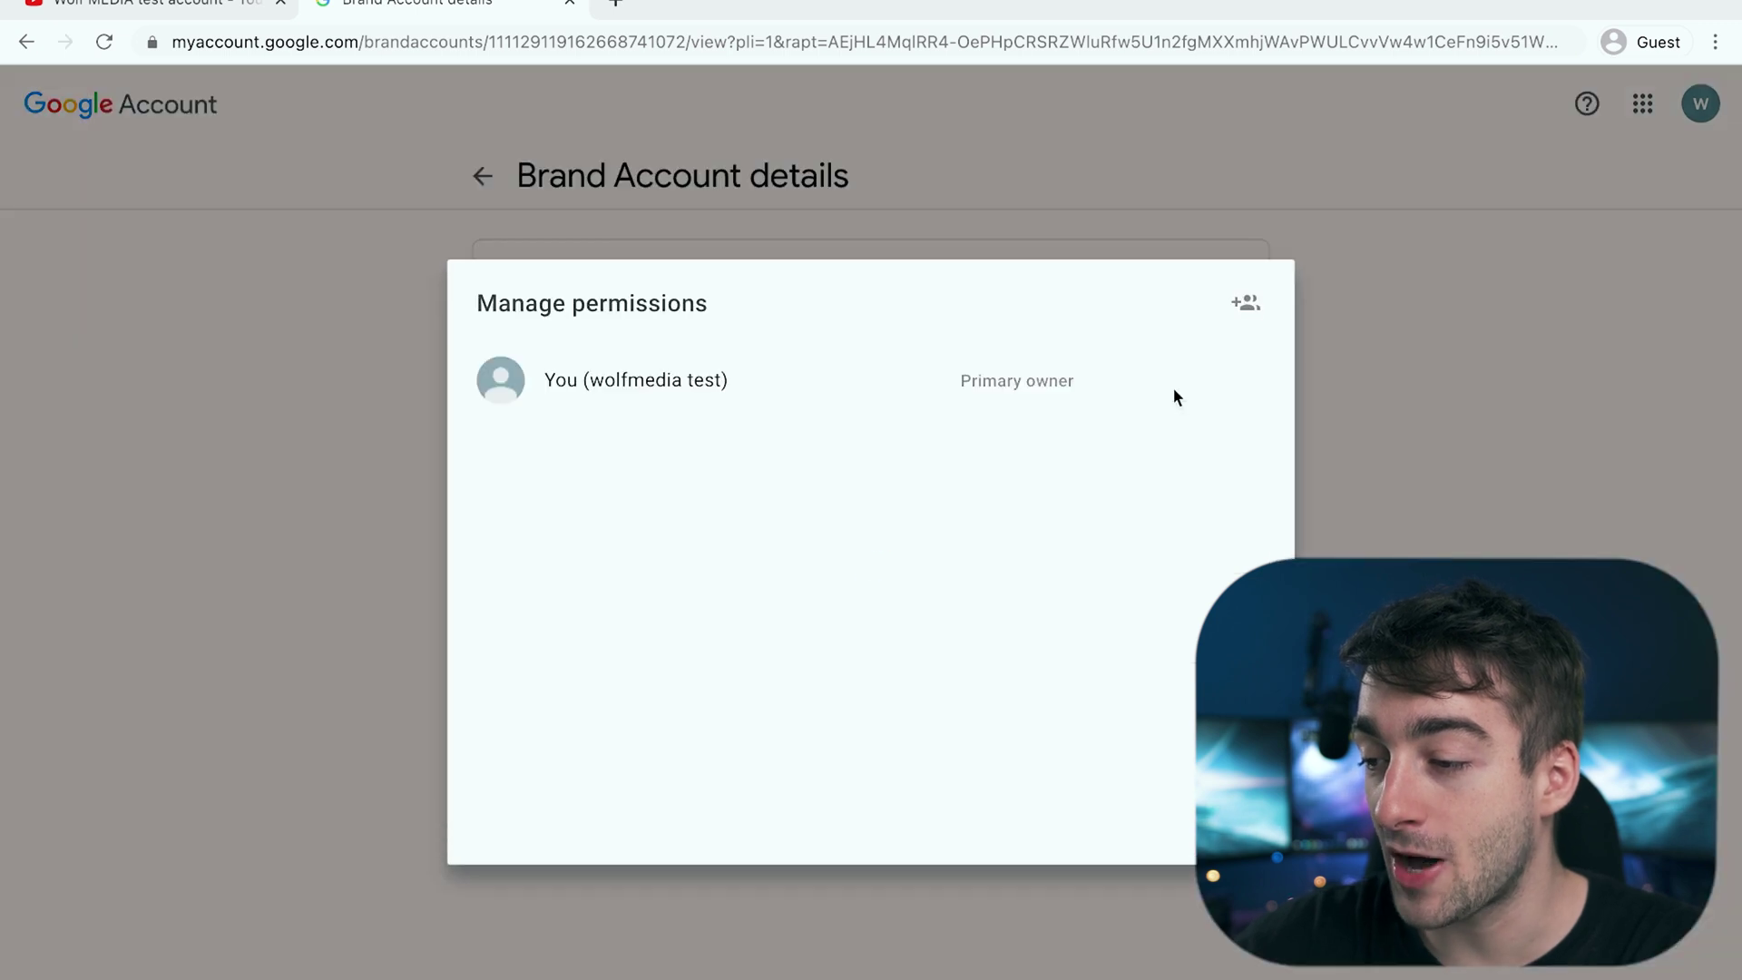
left_click(1244, 308)
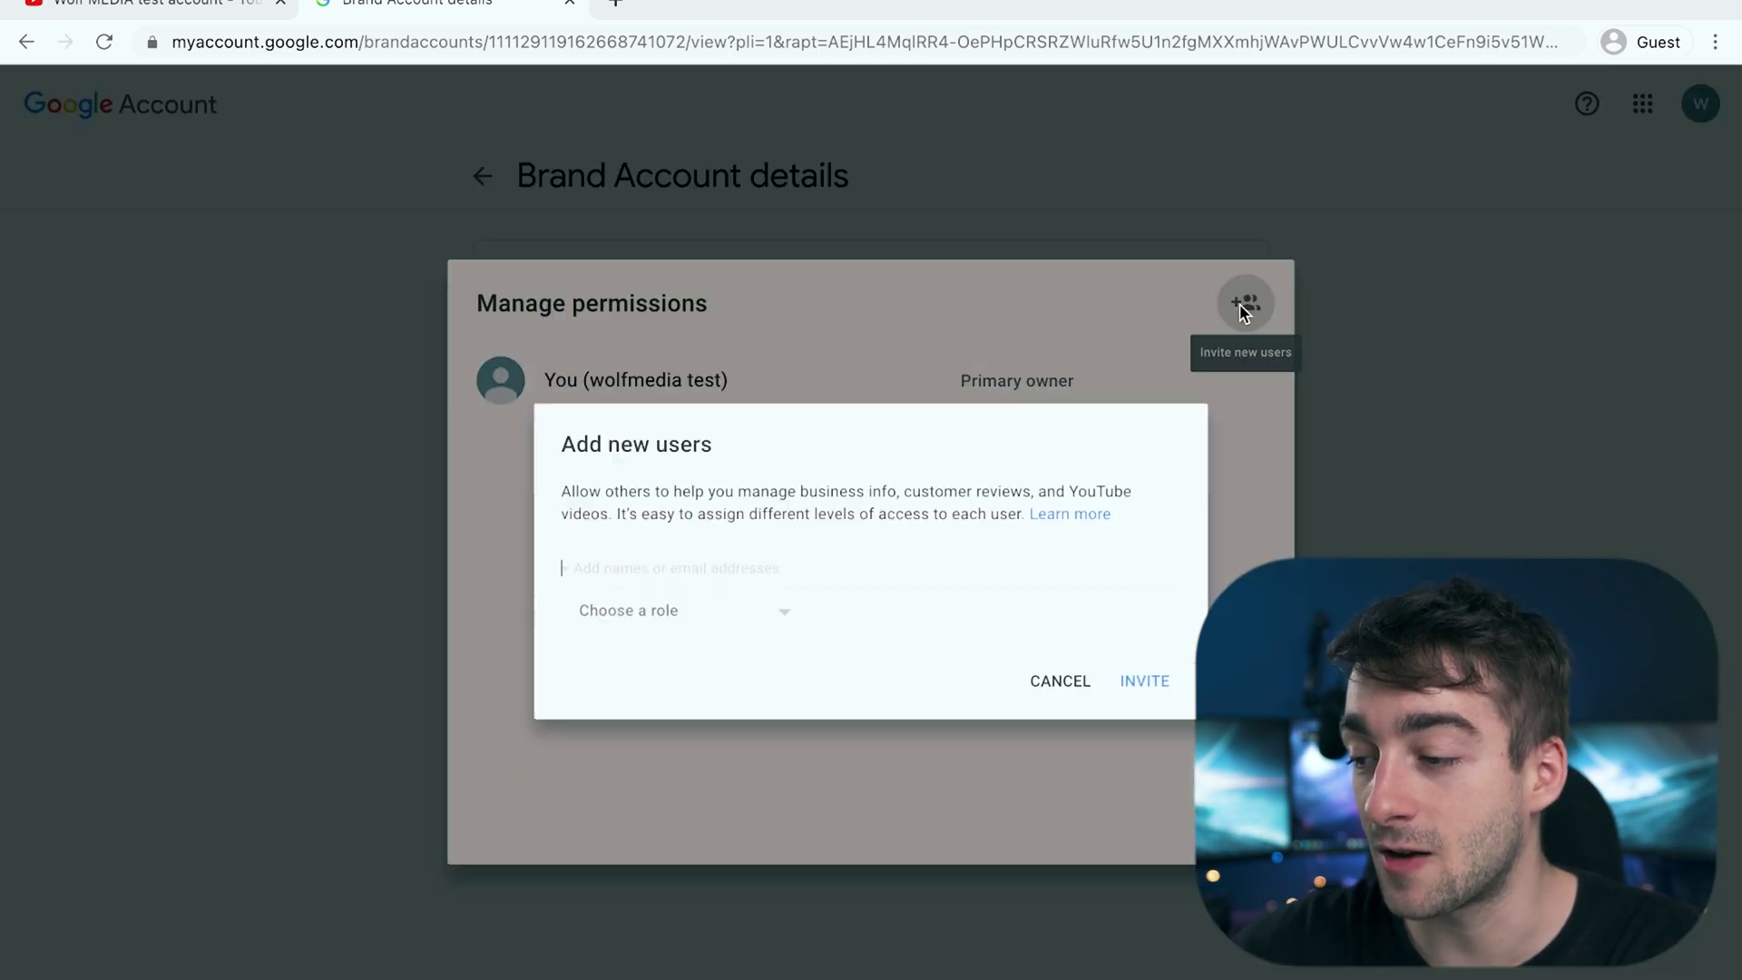
key("ctrl+v")
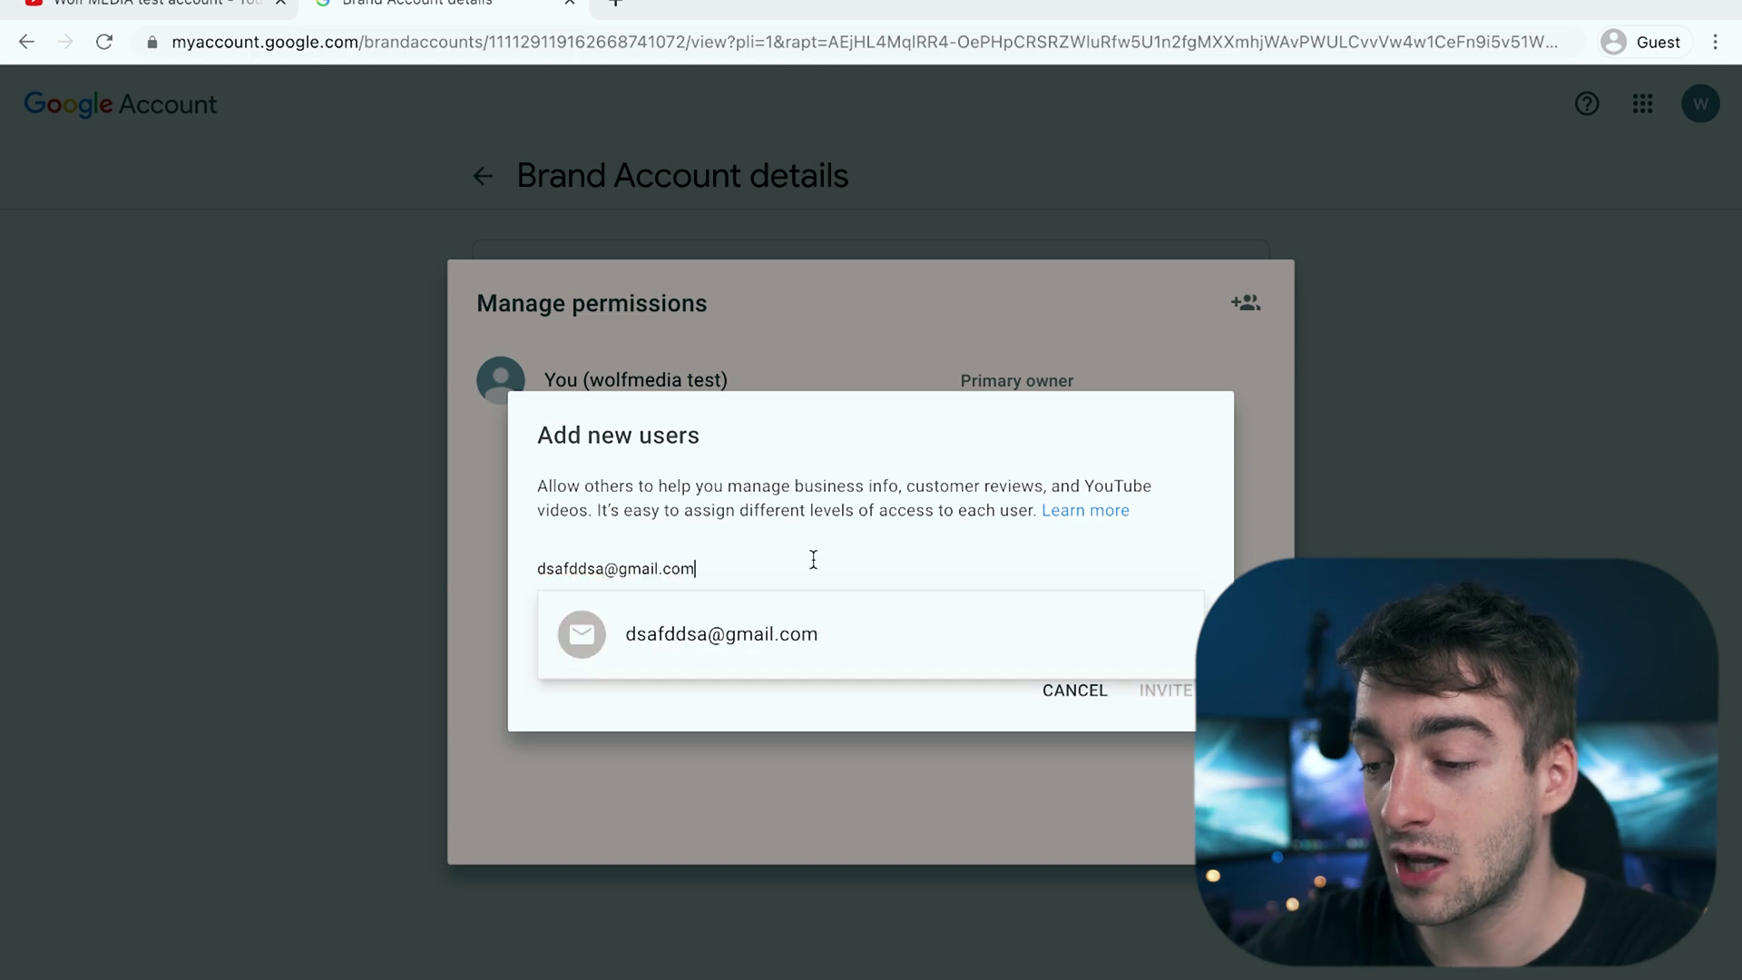
left_click(849, 637)
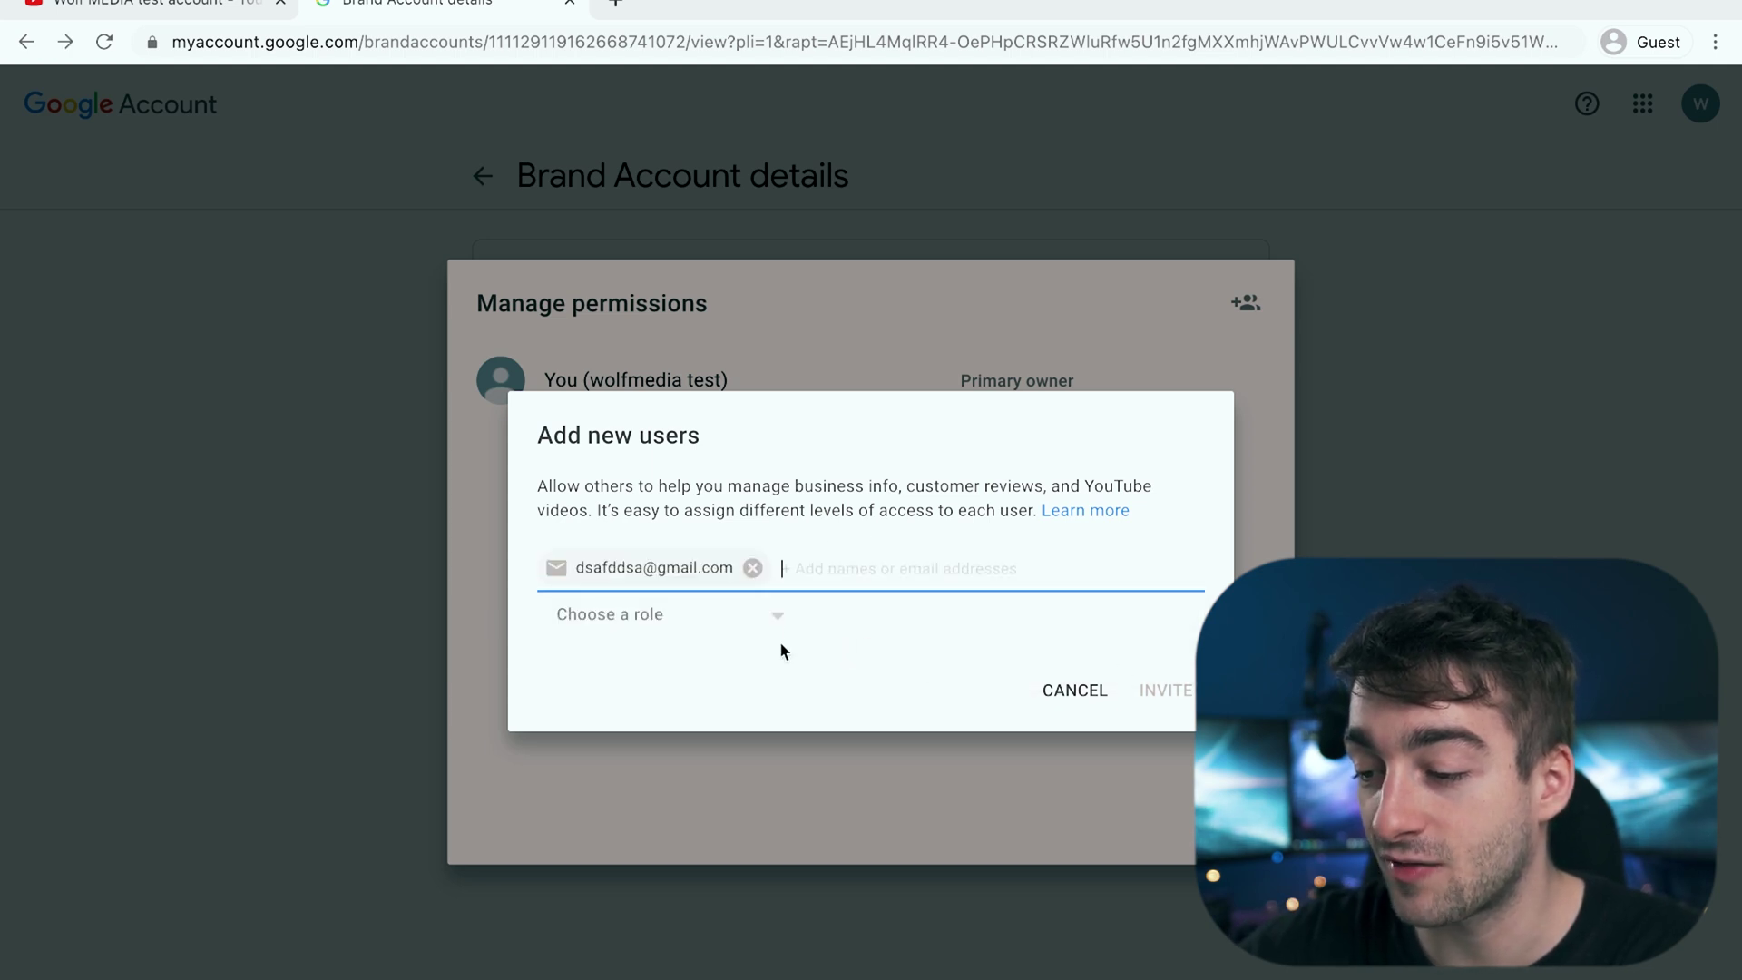
left_click(766, 619)
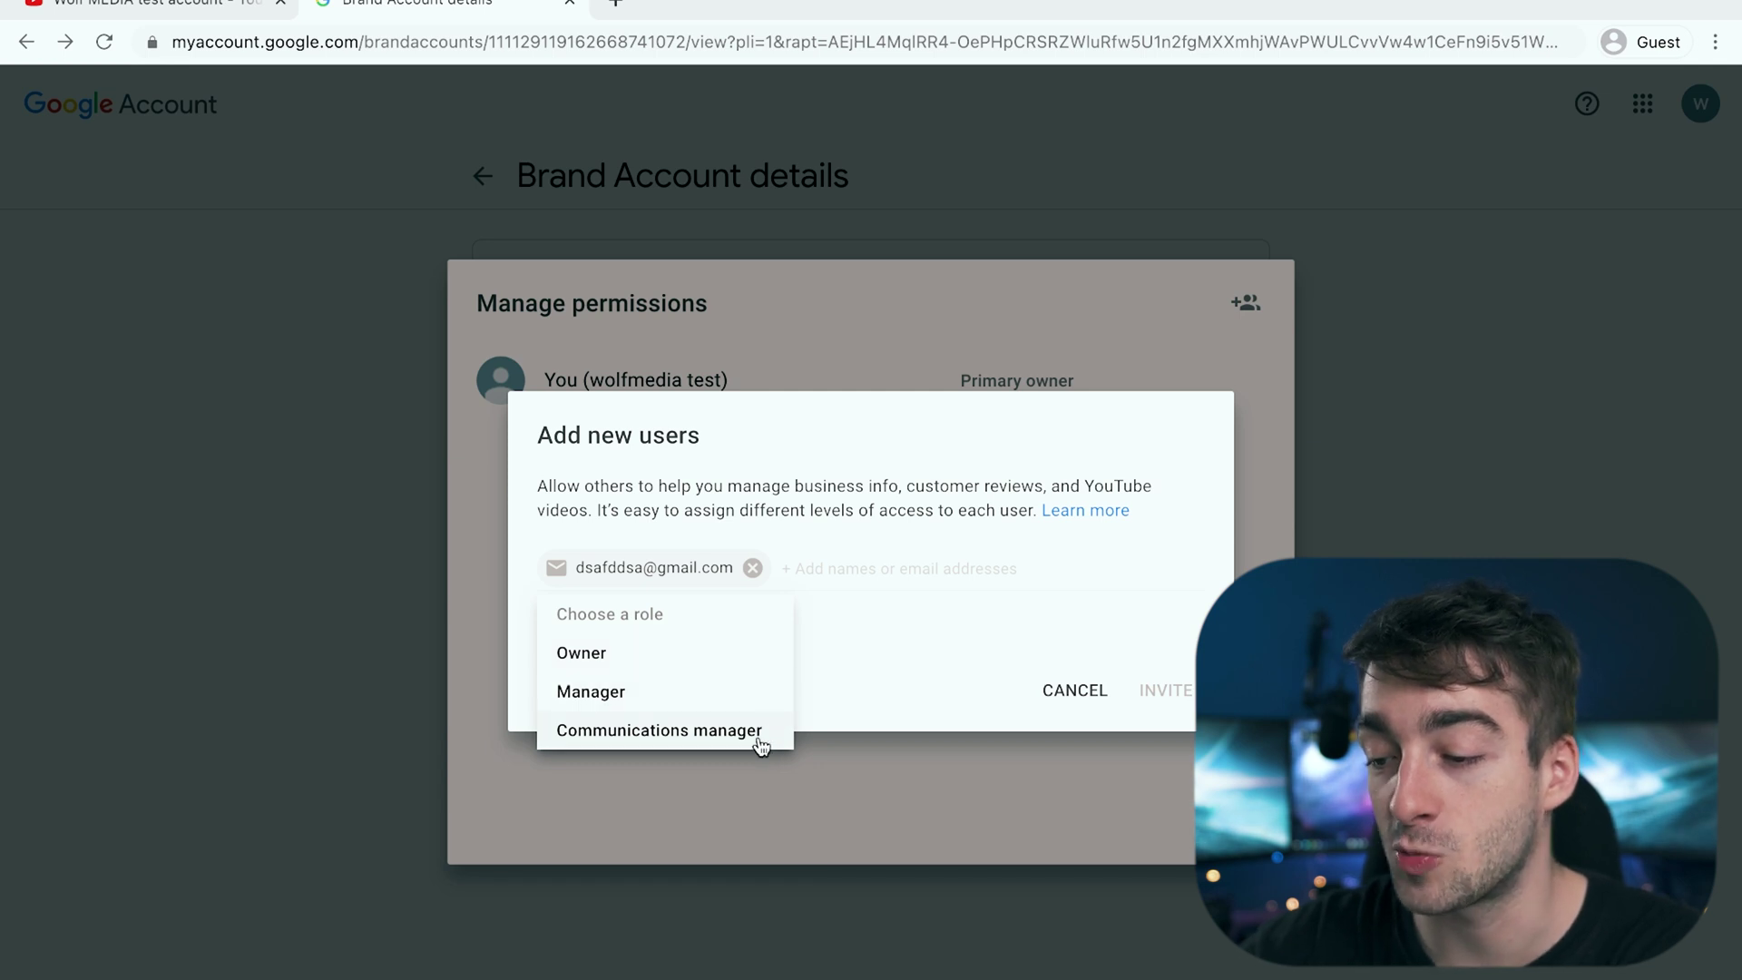
left_click(719, 708)
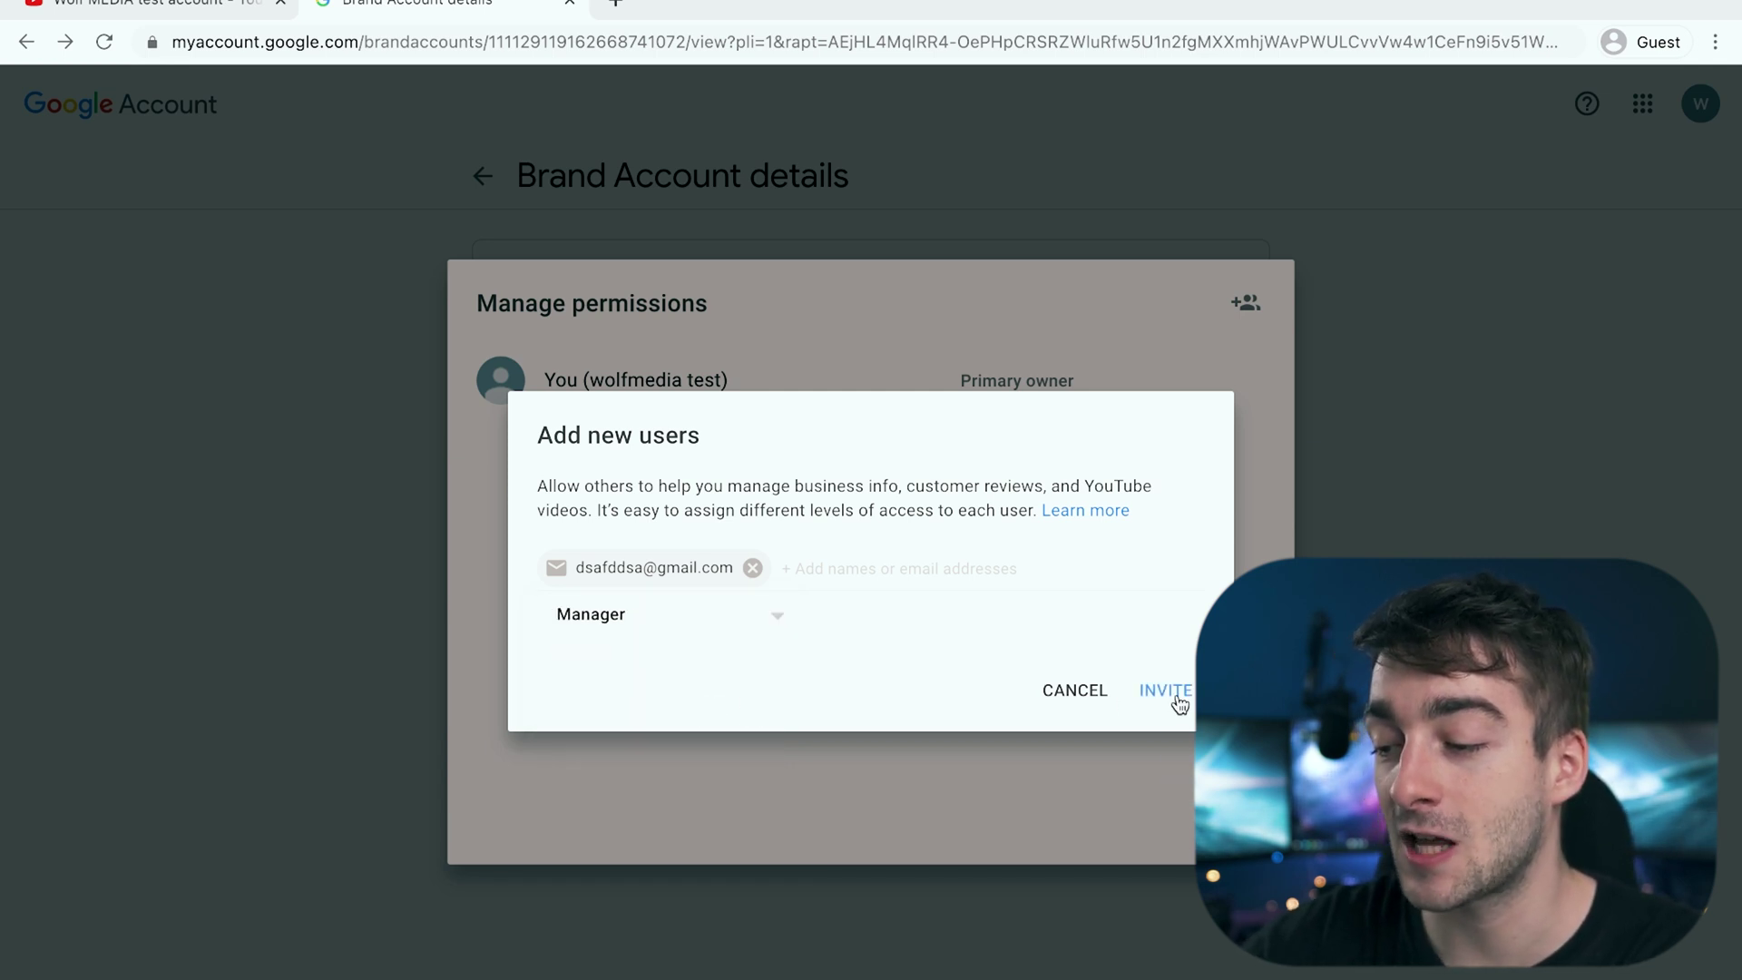